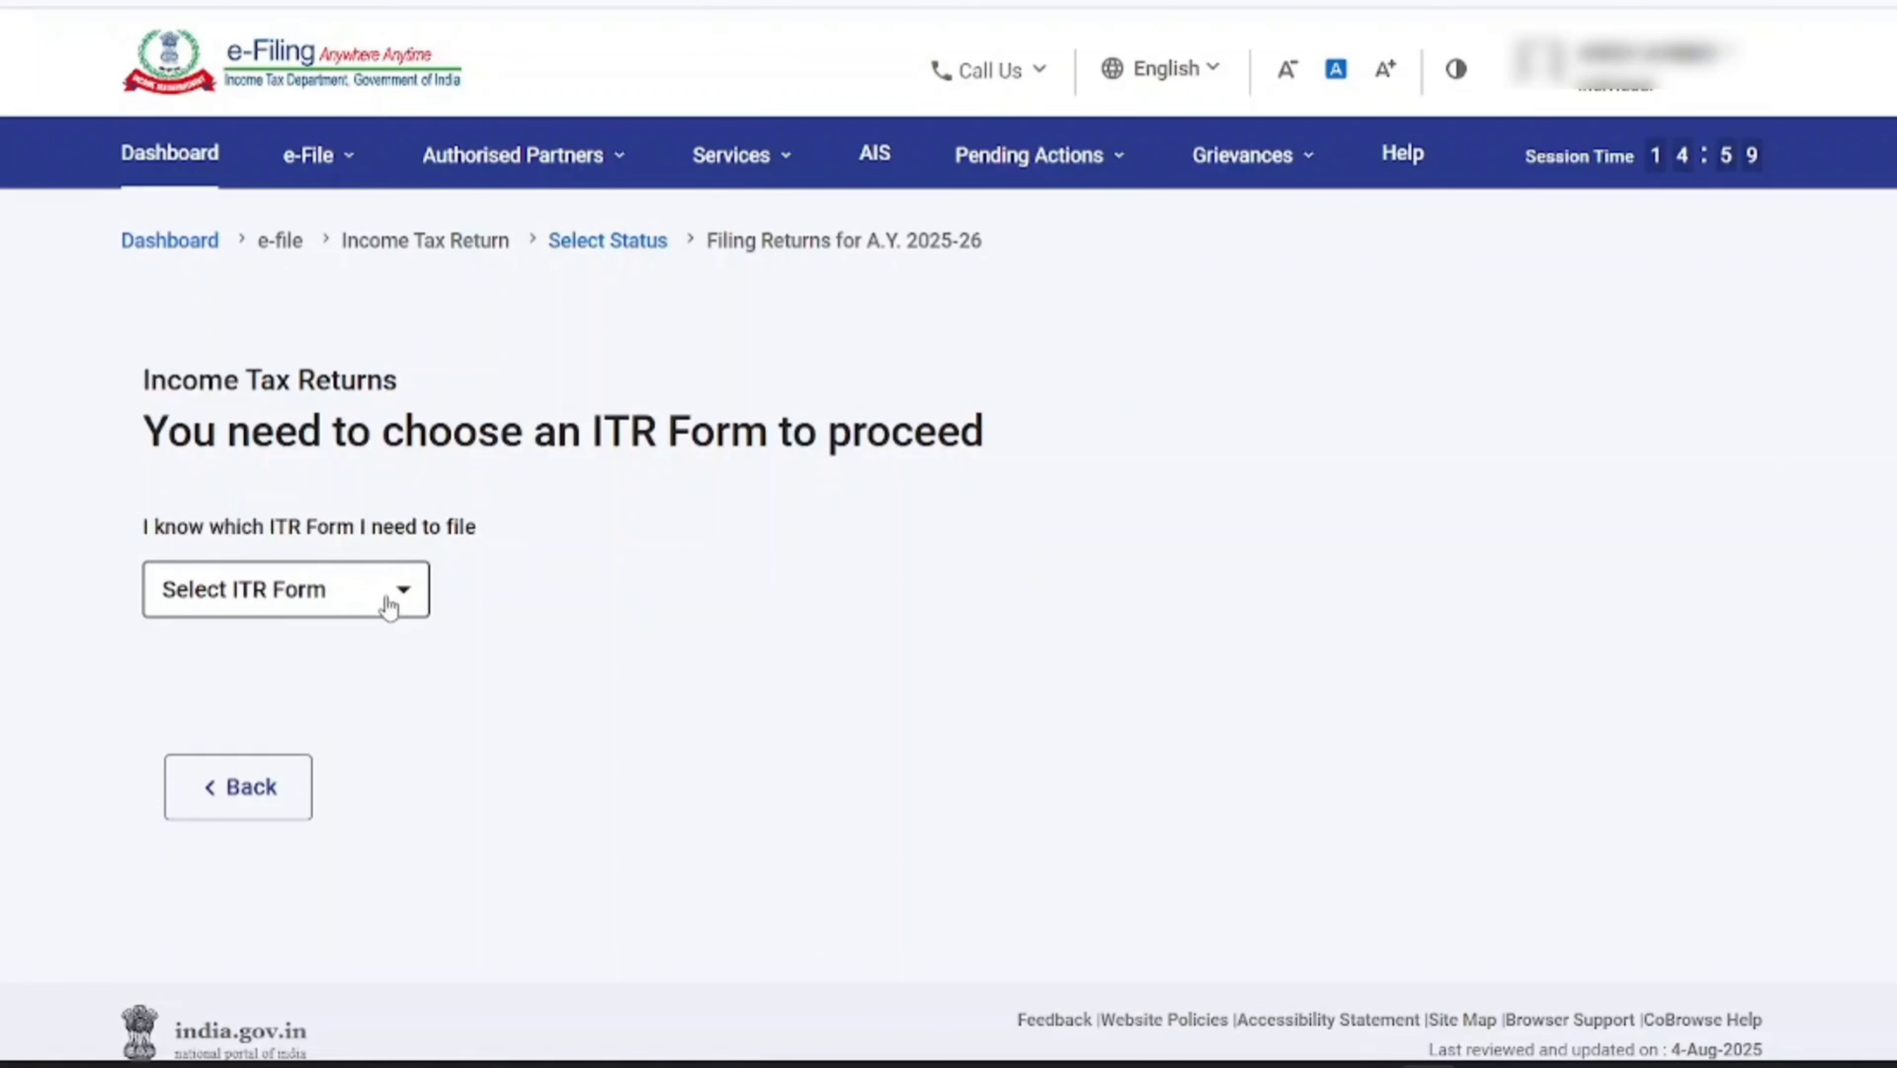
Choose ITR - 4 as the income tax return form for A.Y. 2025-26 and proceed with it
click(415, 601)
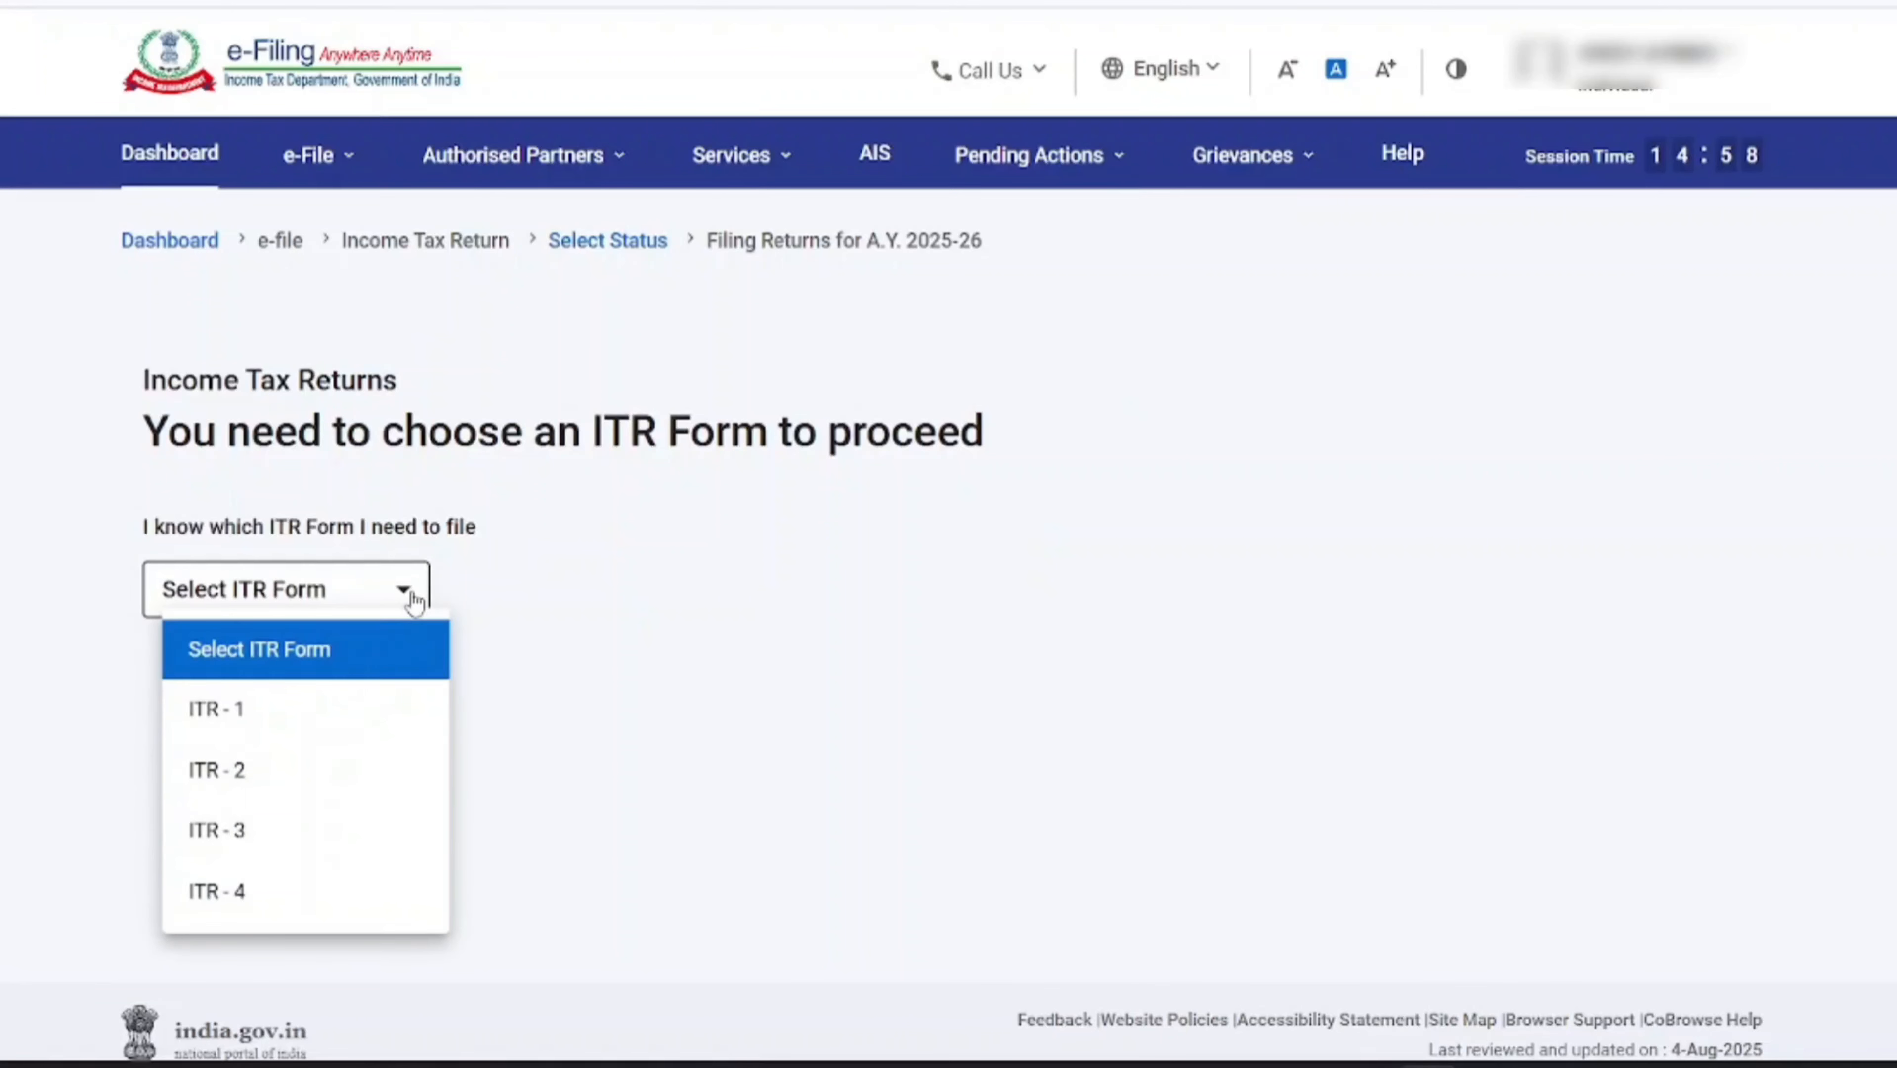
click(224, 891)
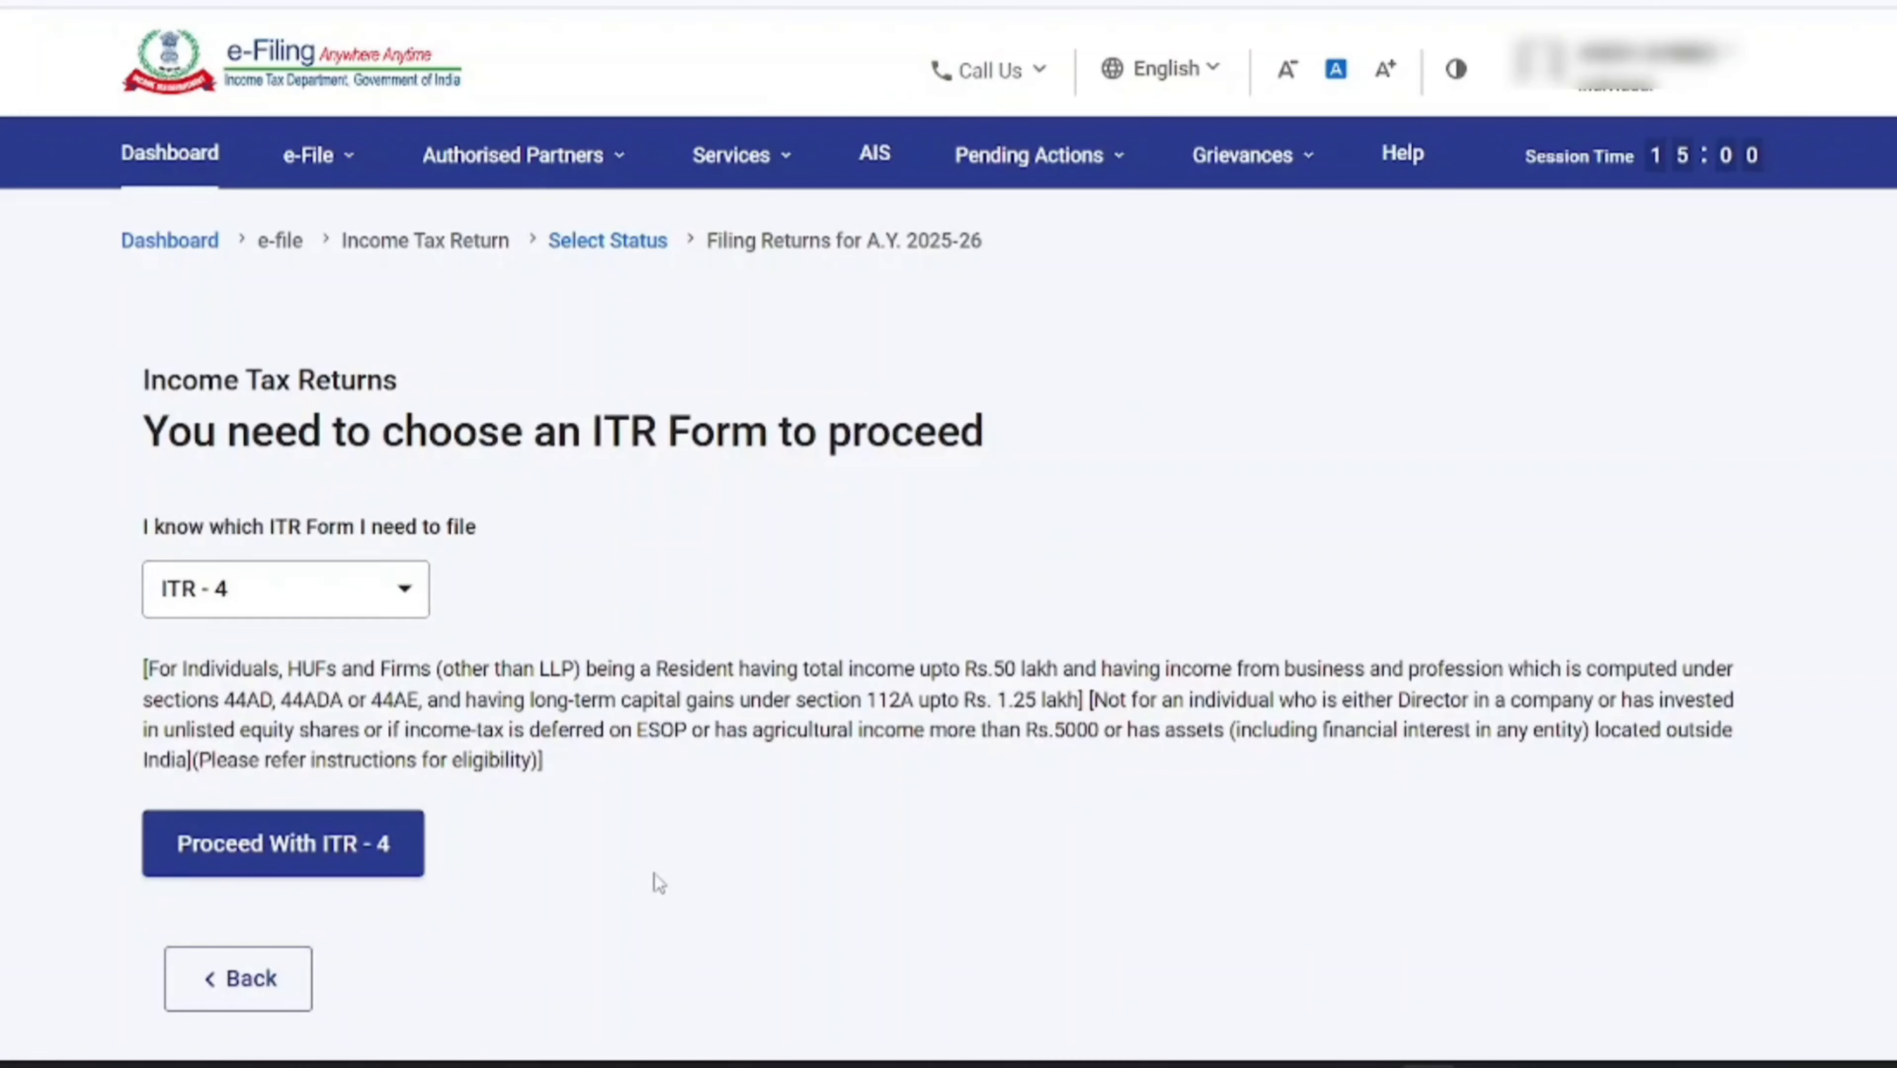
scroll(656, 879, down, 3)
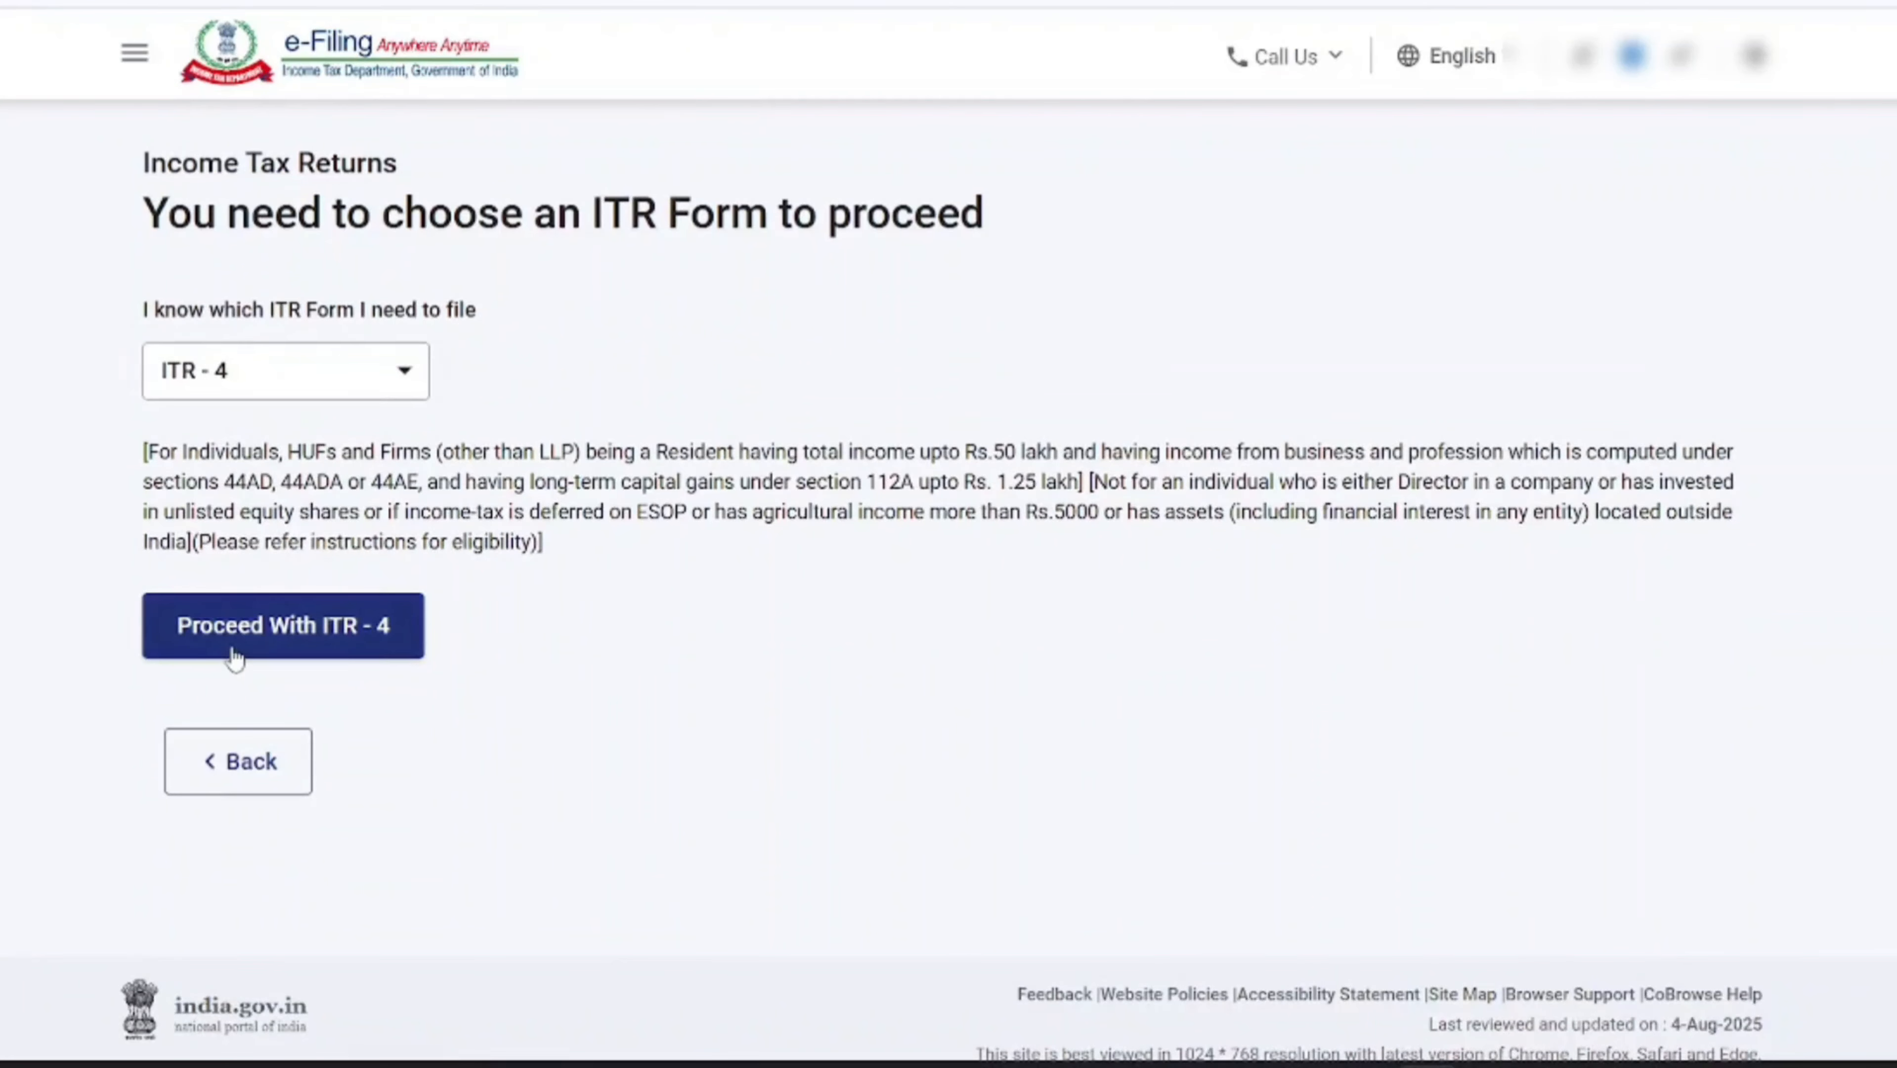
click(278, 643)
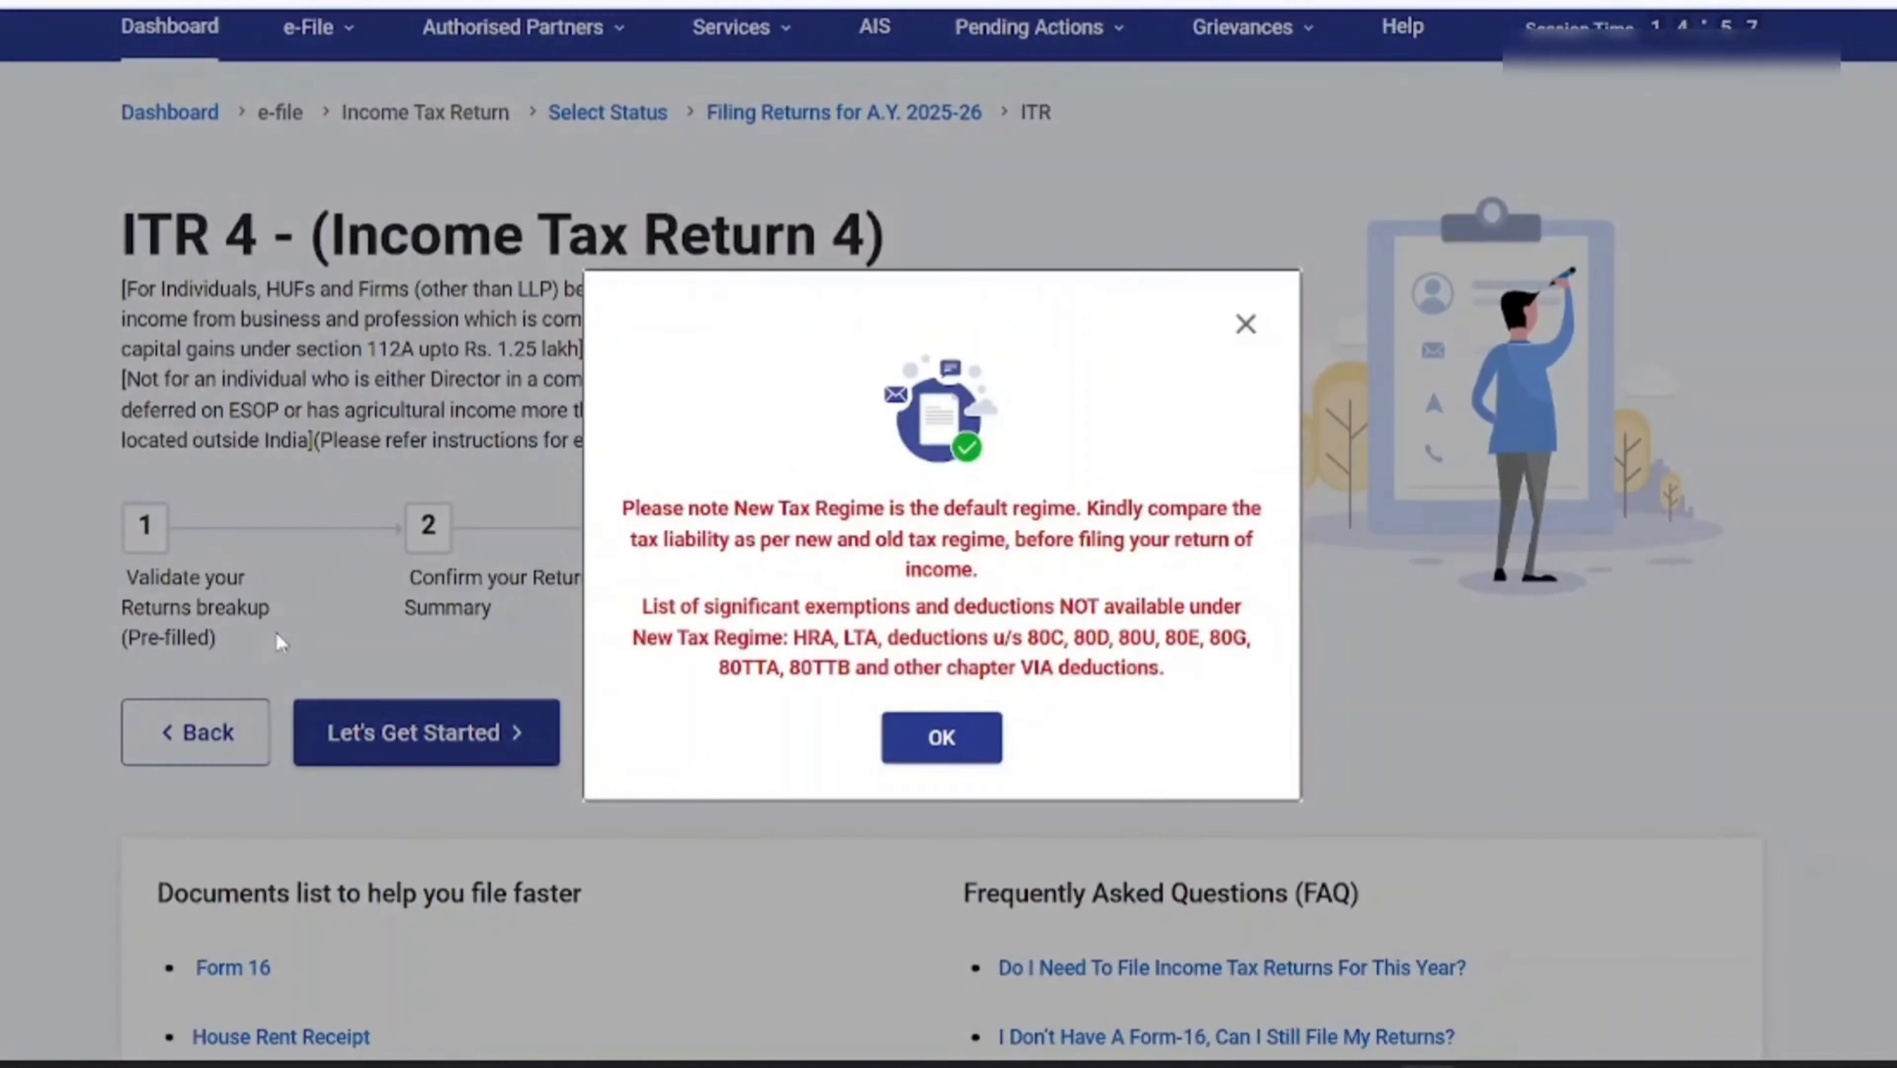
Start the return past the tax regime notice, give Others as the filing reason, and acknowledge the pre-filled data notice
click(936, 743)
click(354, 677)
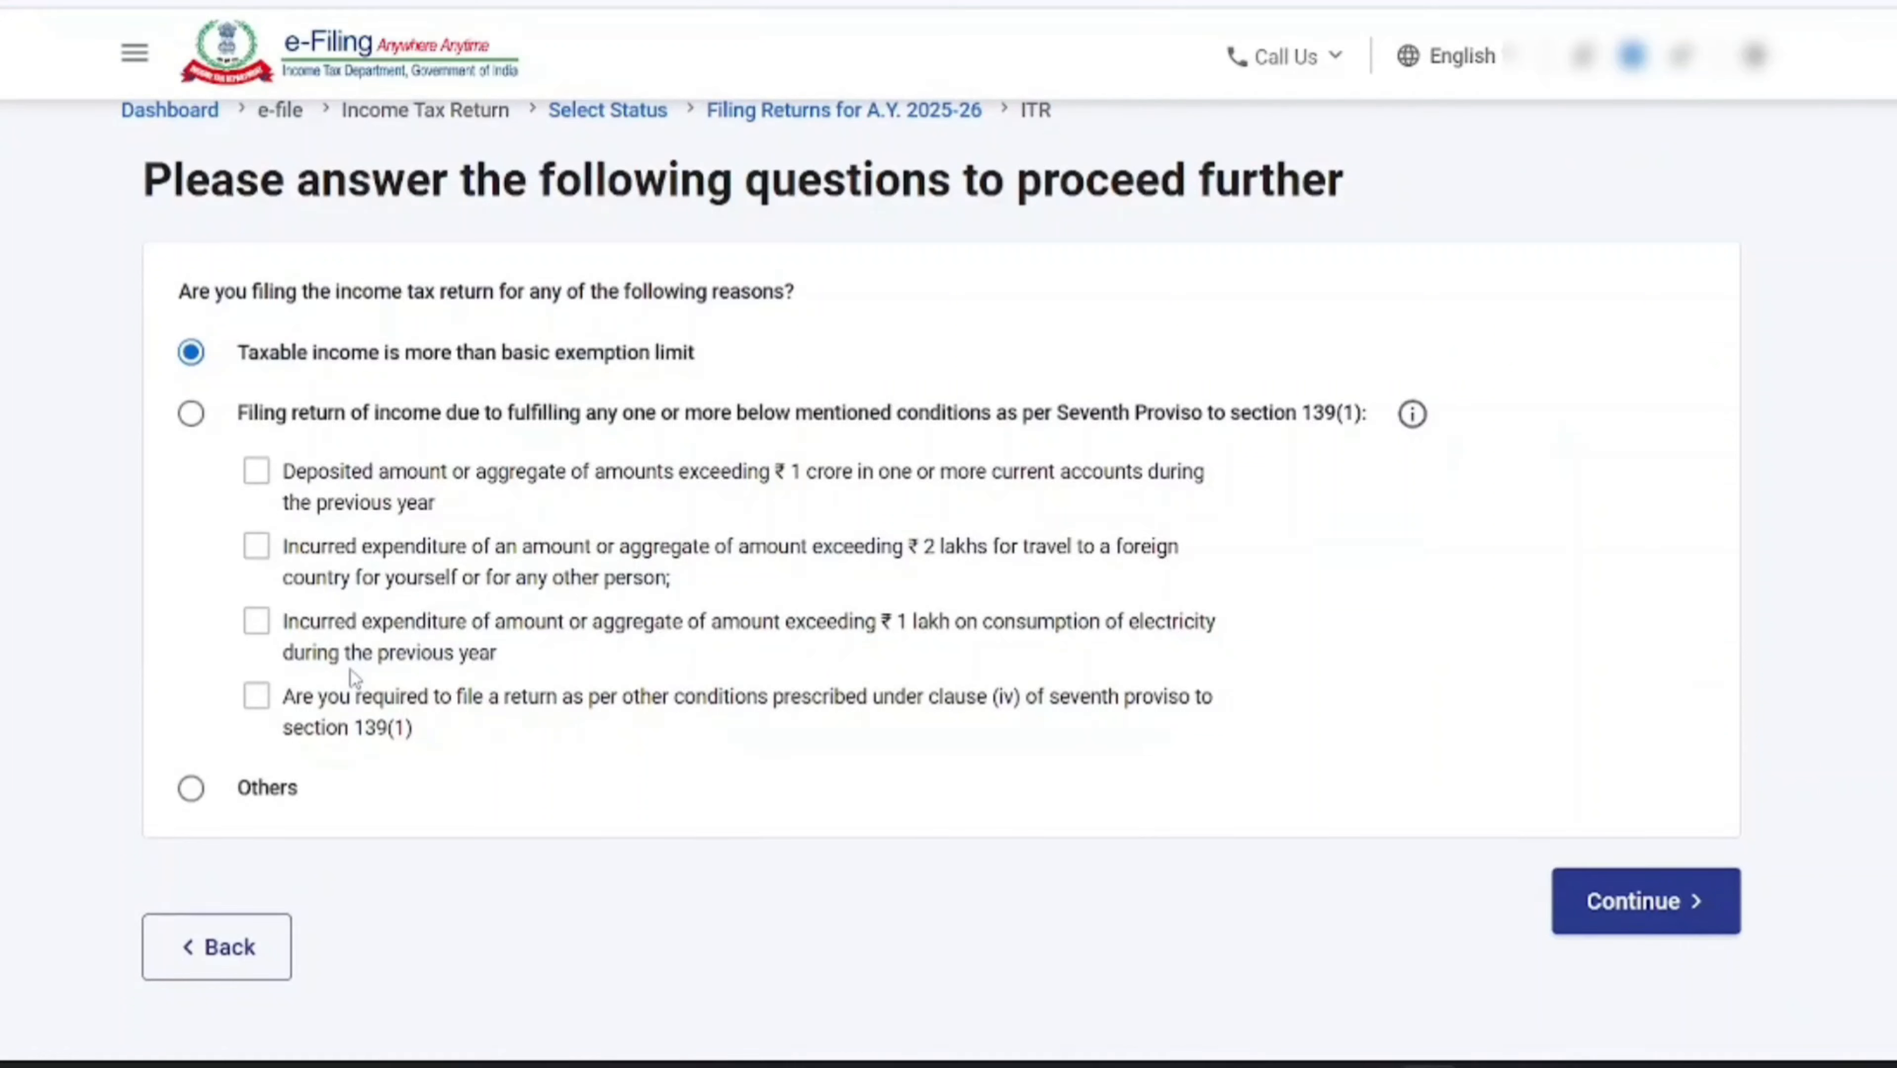
click(184, 801)
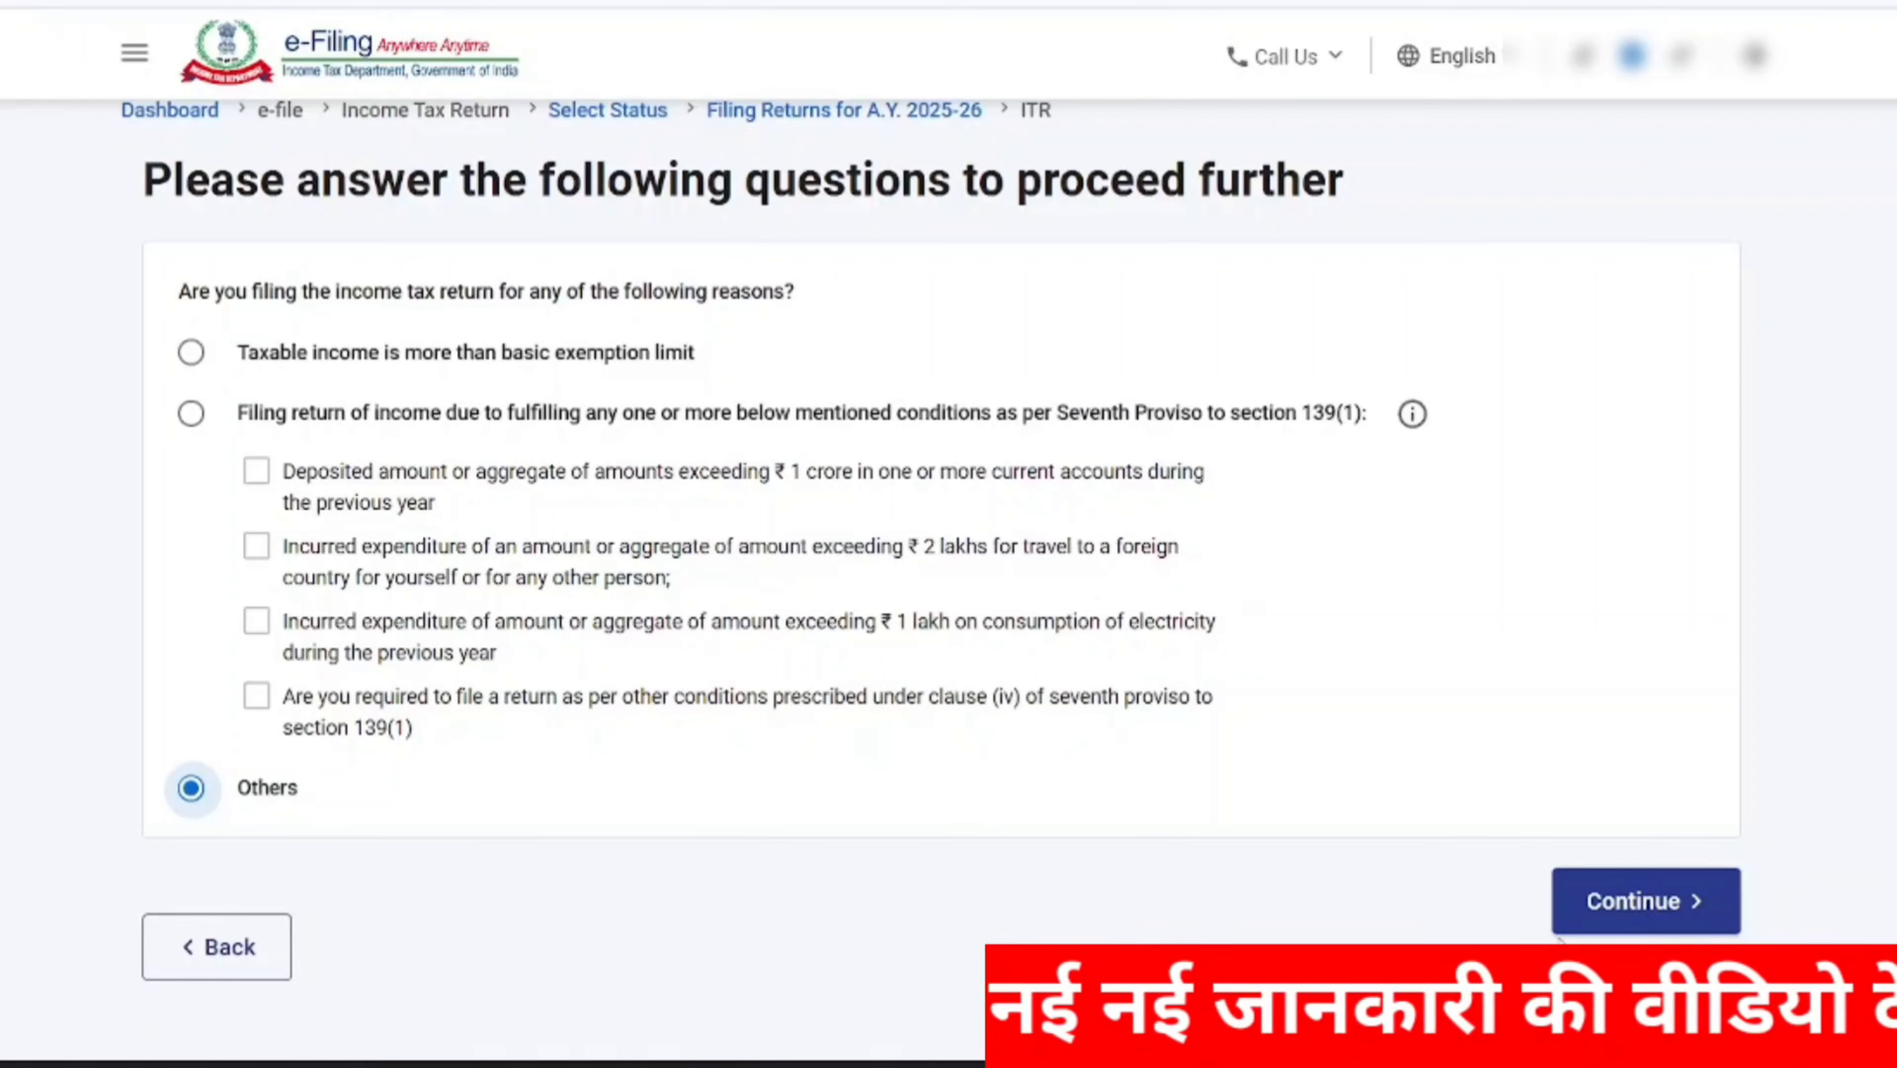
click(1586, 912)
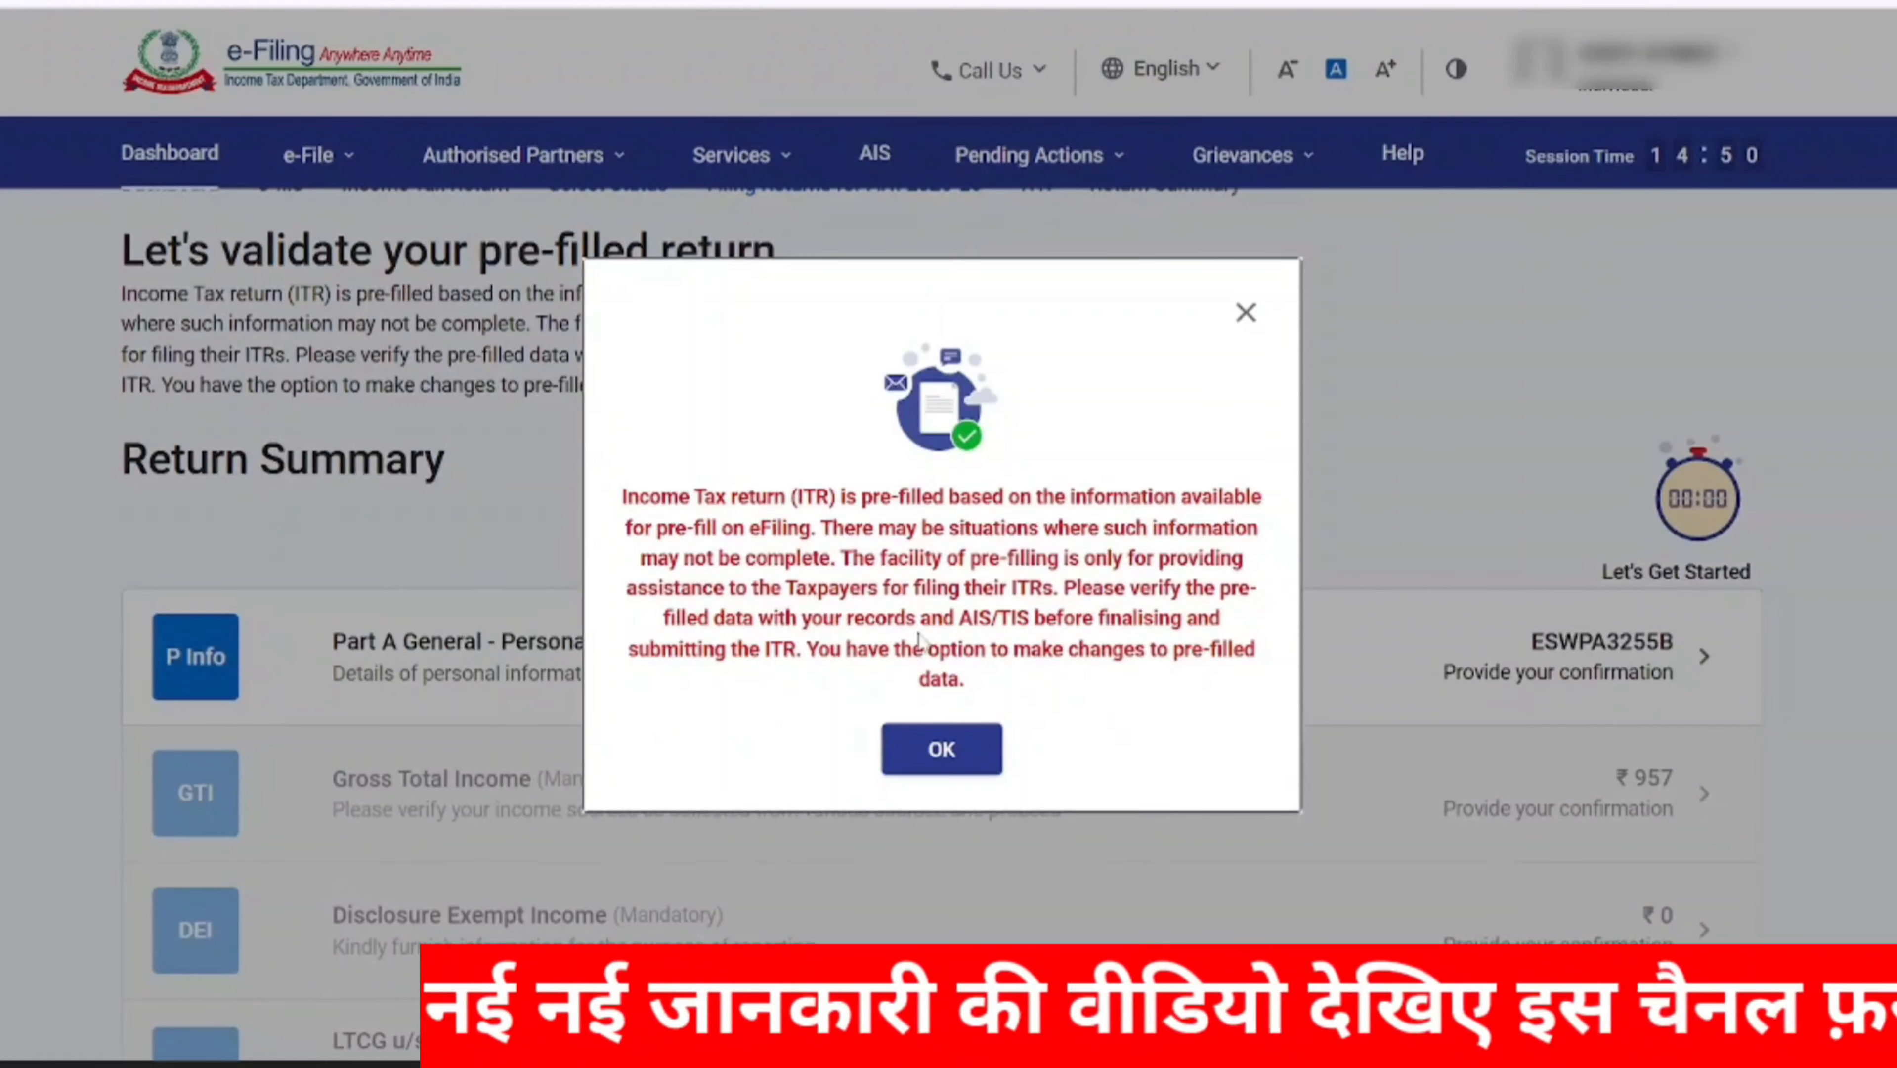
click(972, 754)
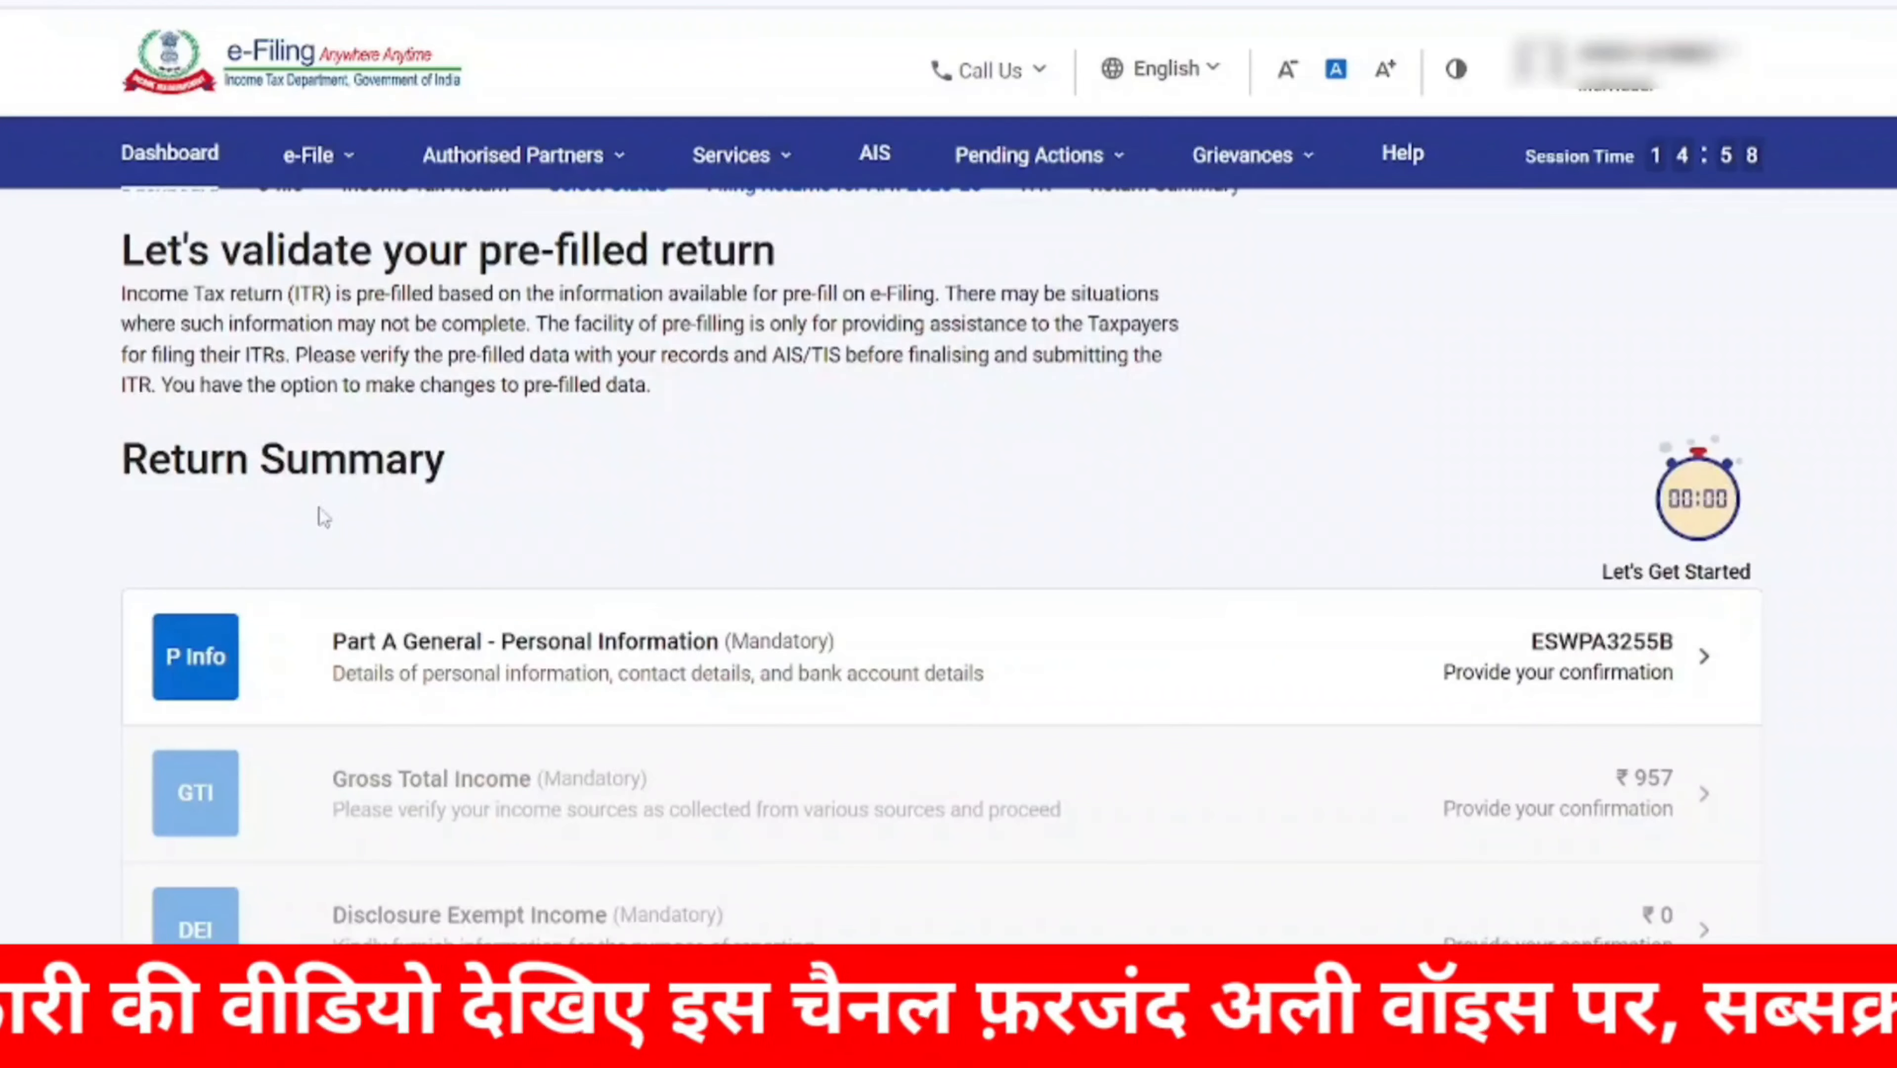
Review the mandatory sections of the return summary and open Part A General - Personal Information
scroll(640, 559, down, 2)
scroll(636, 518, down, 2)
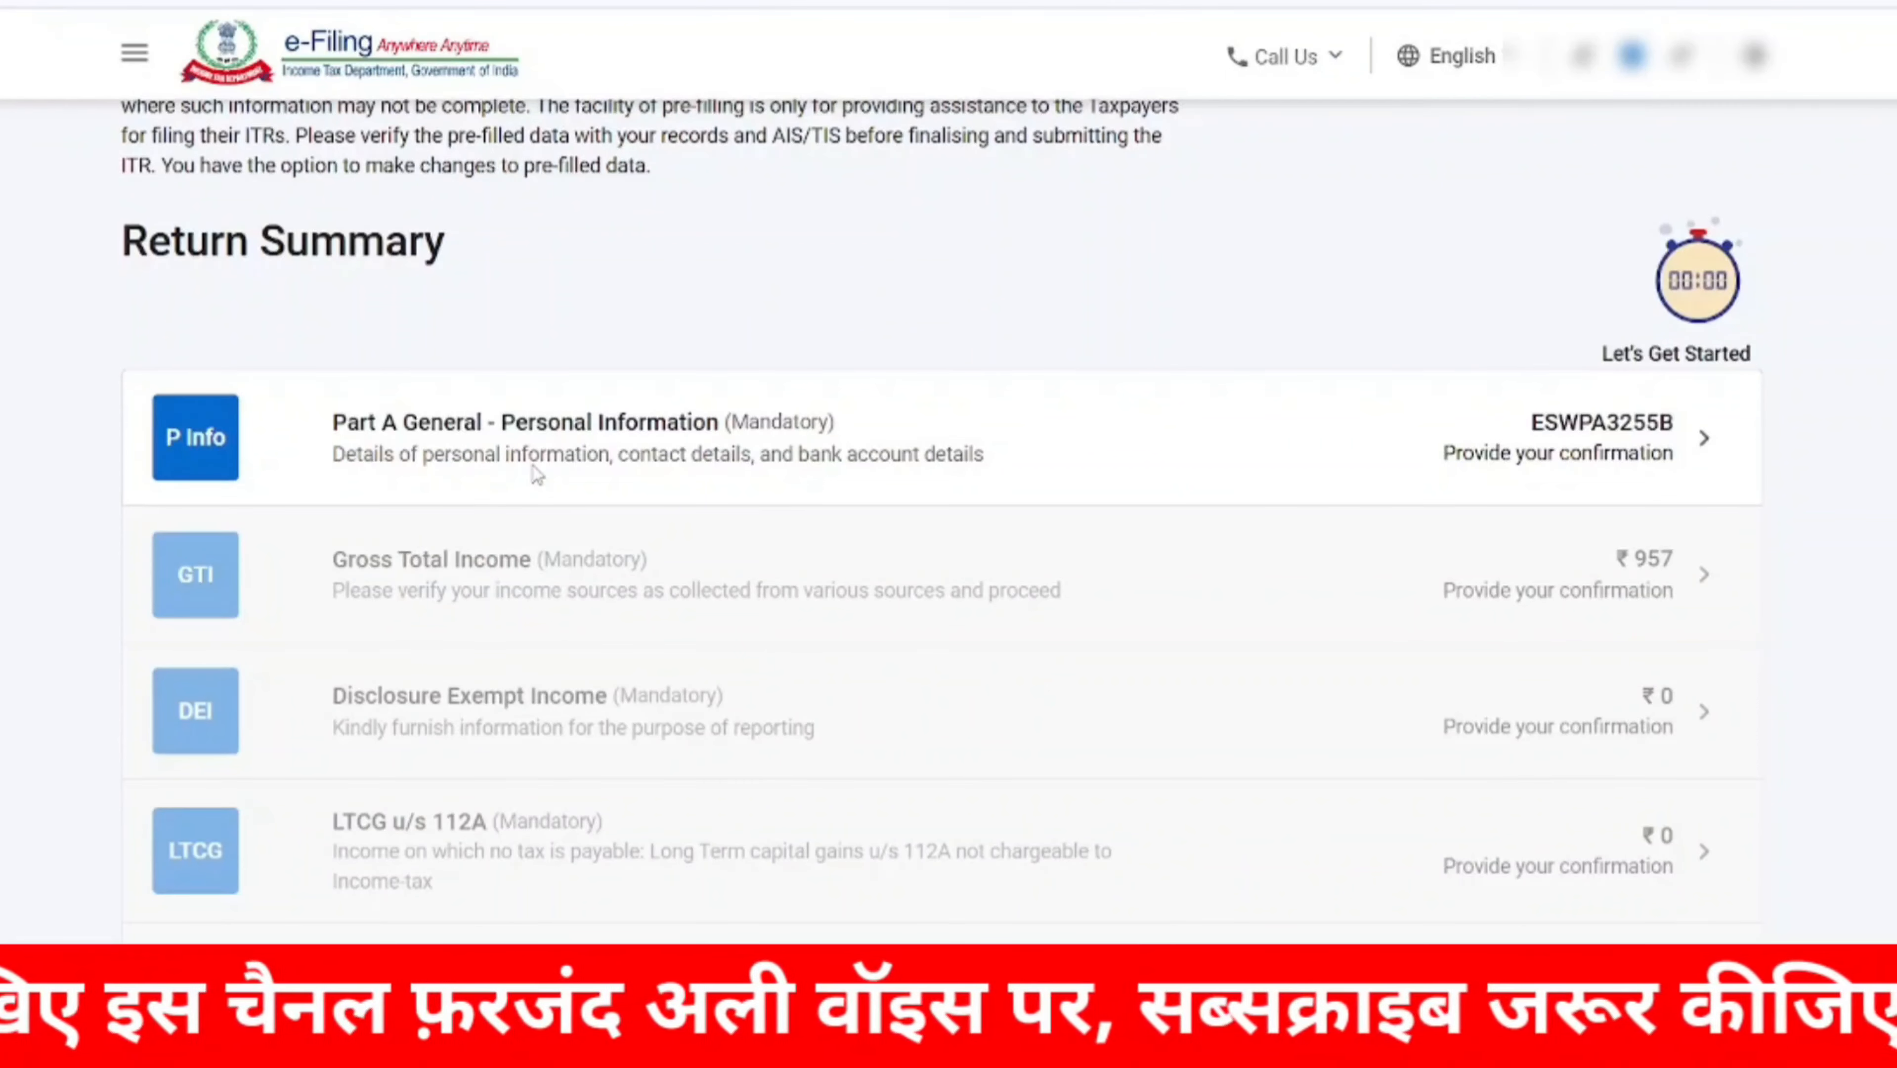
scroll(801, 648, down, 2)
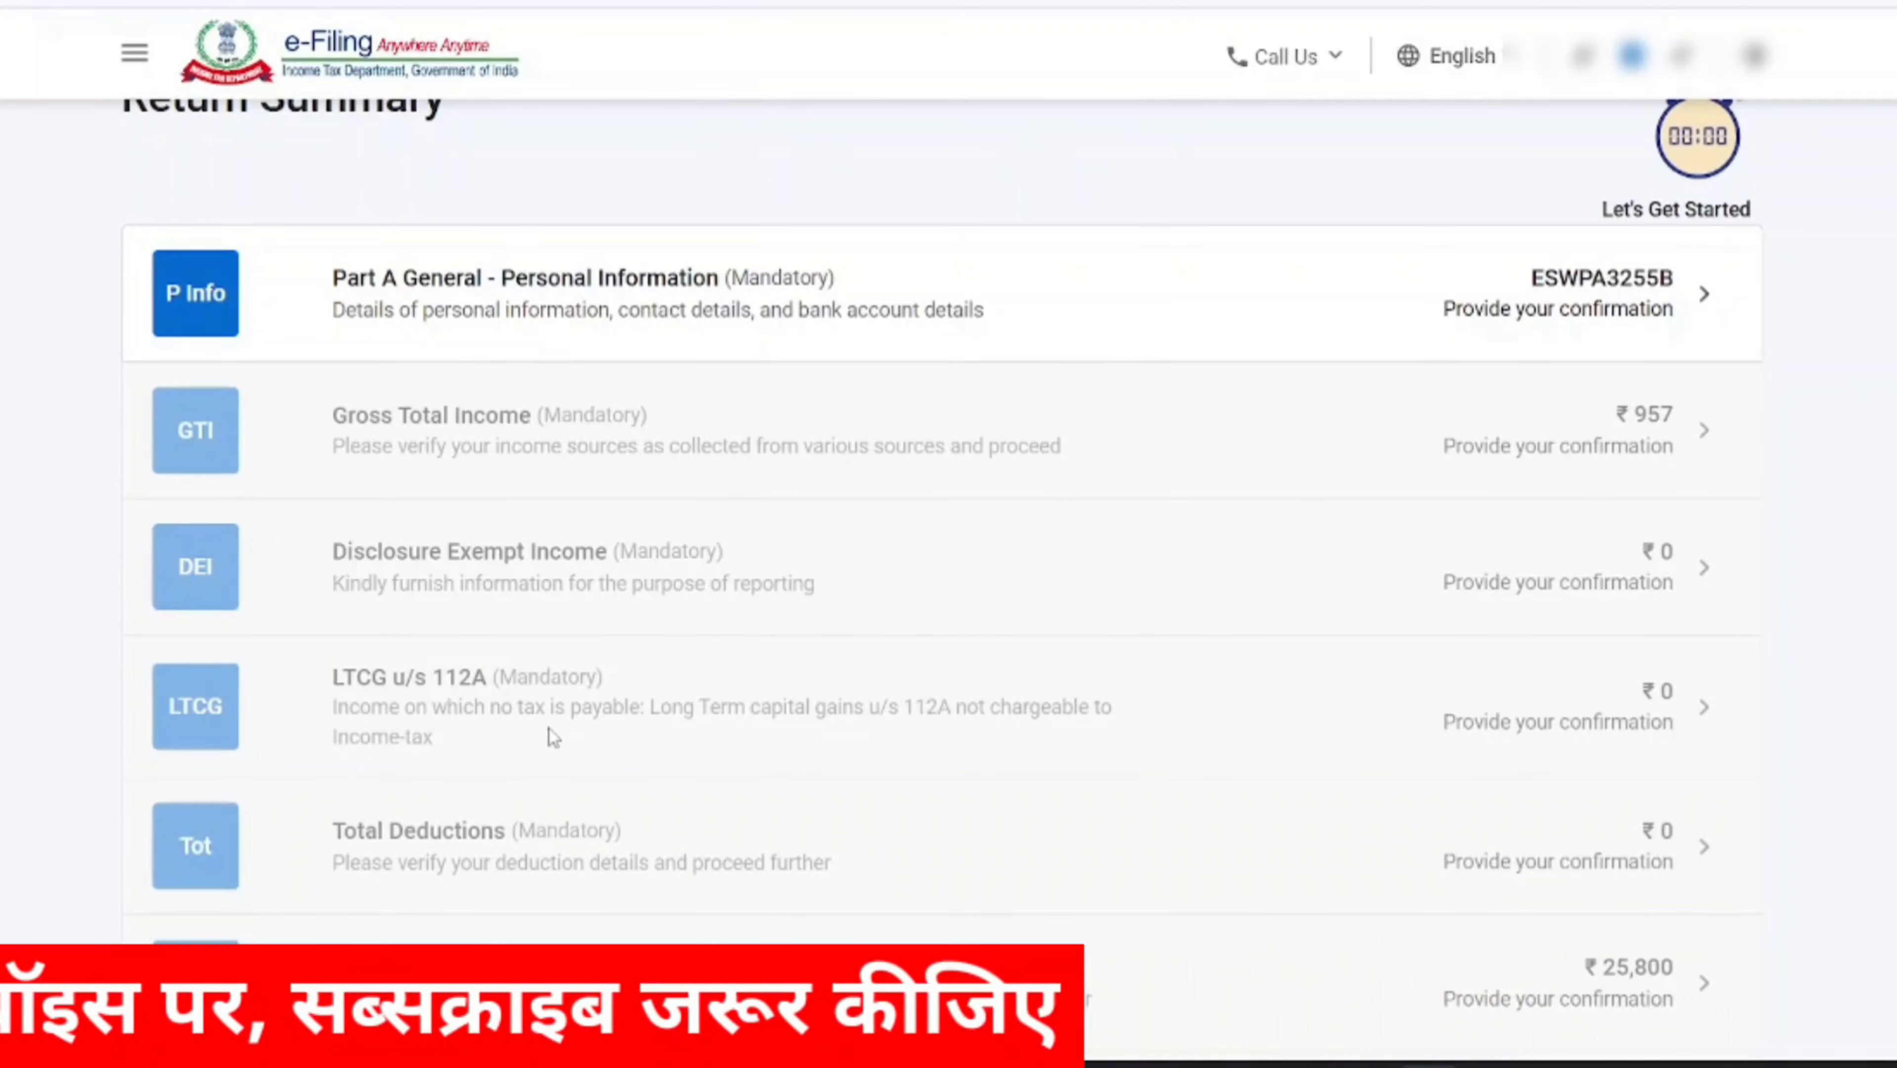
scroll(550, 730, down, 2)
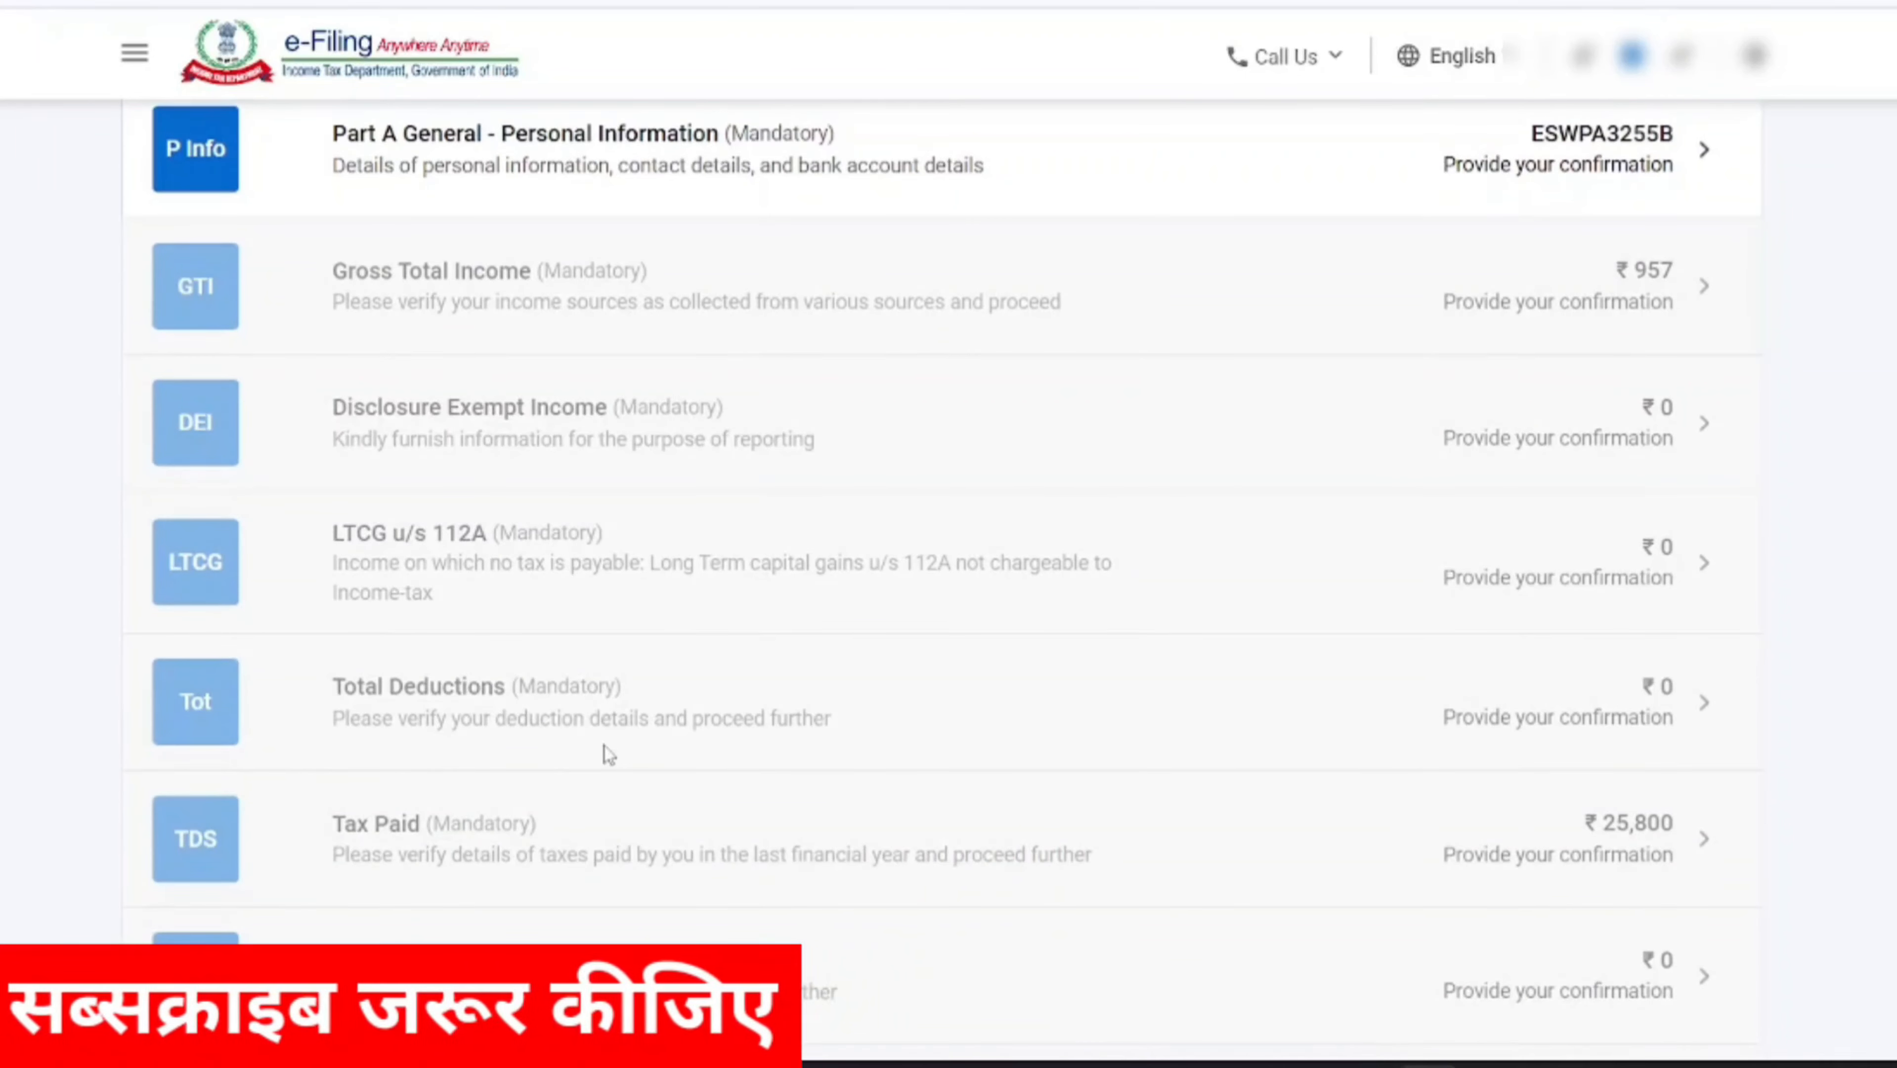
scroll(478, 868, down, 2)
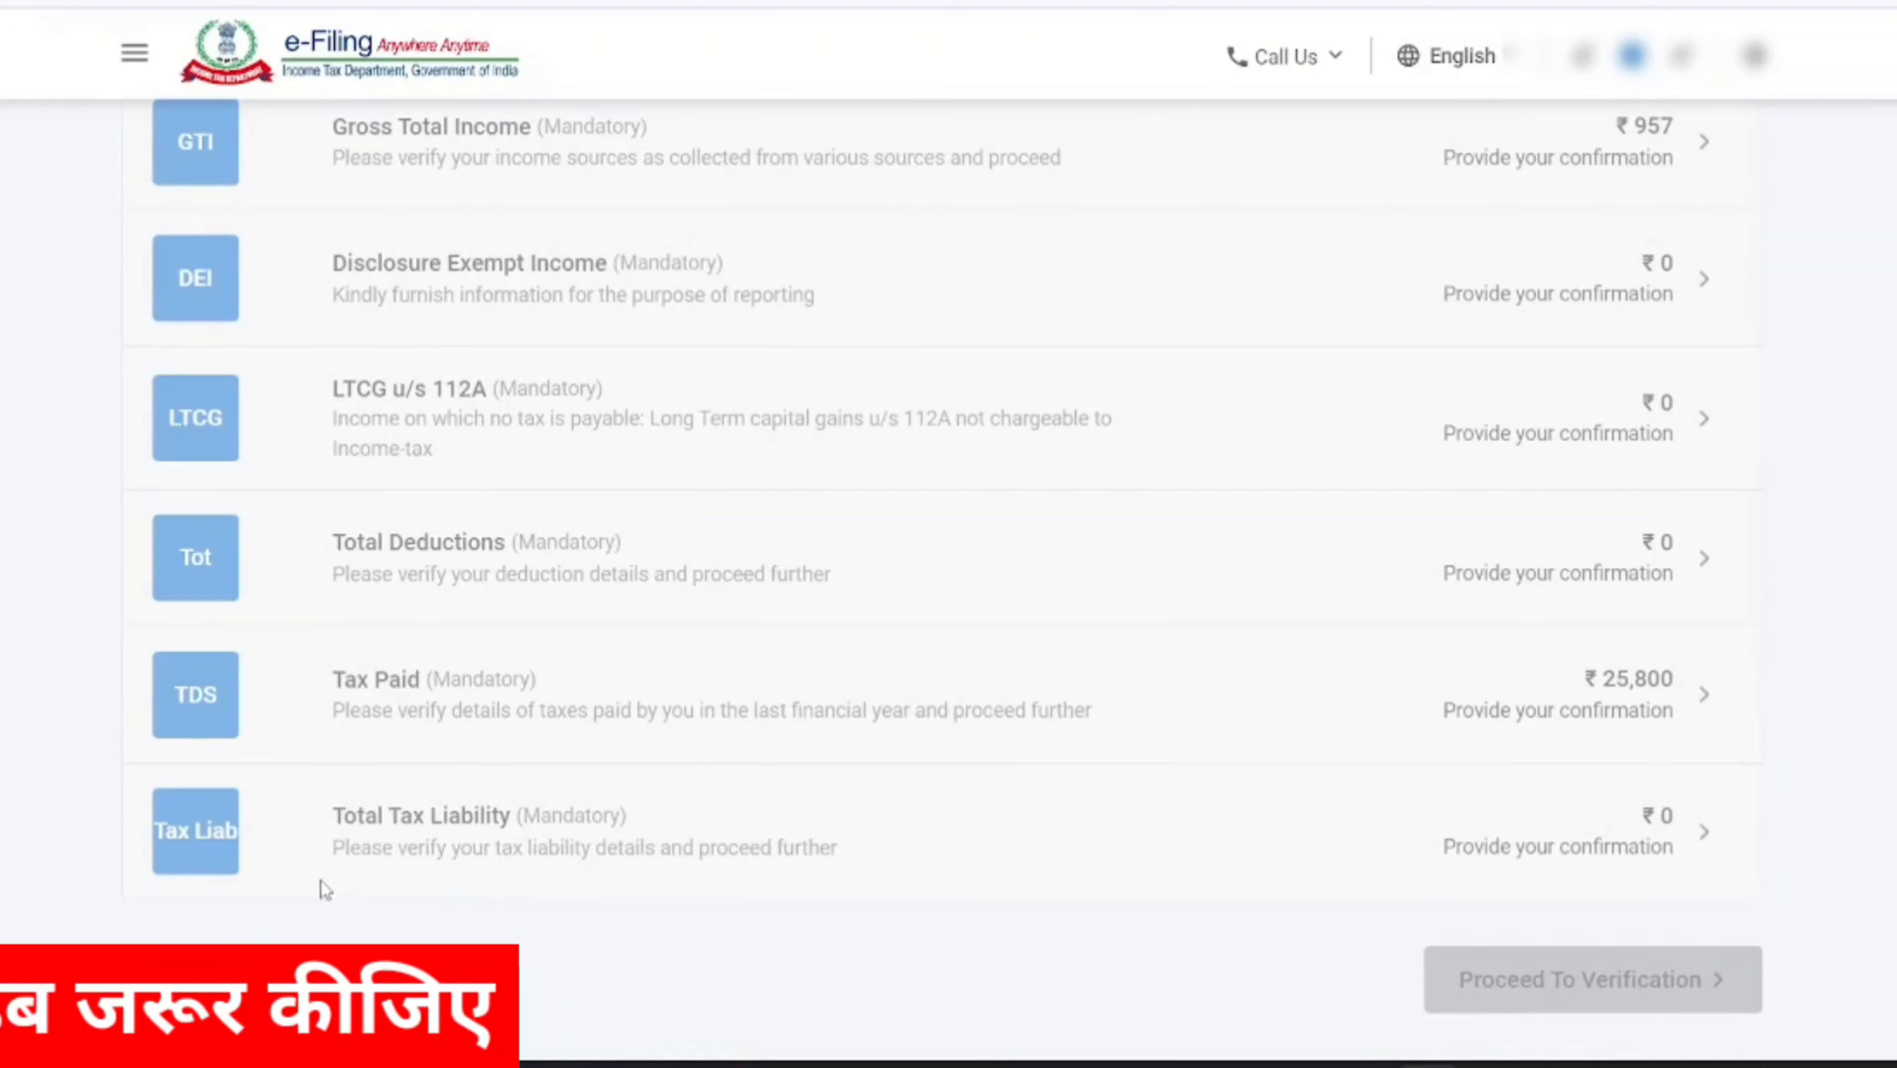
scroll(640, 830, up, 4)
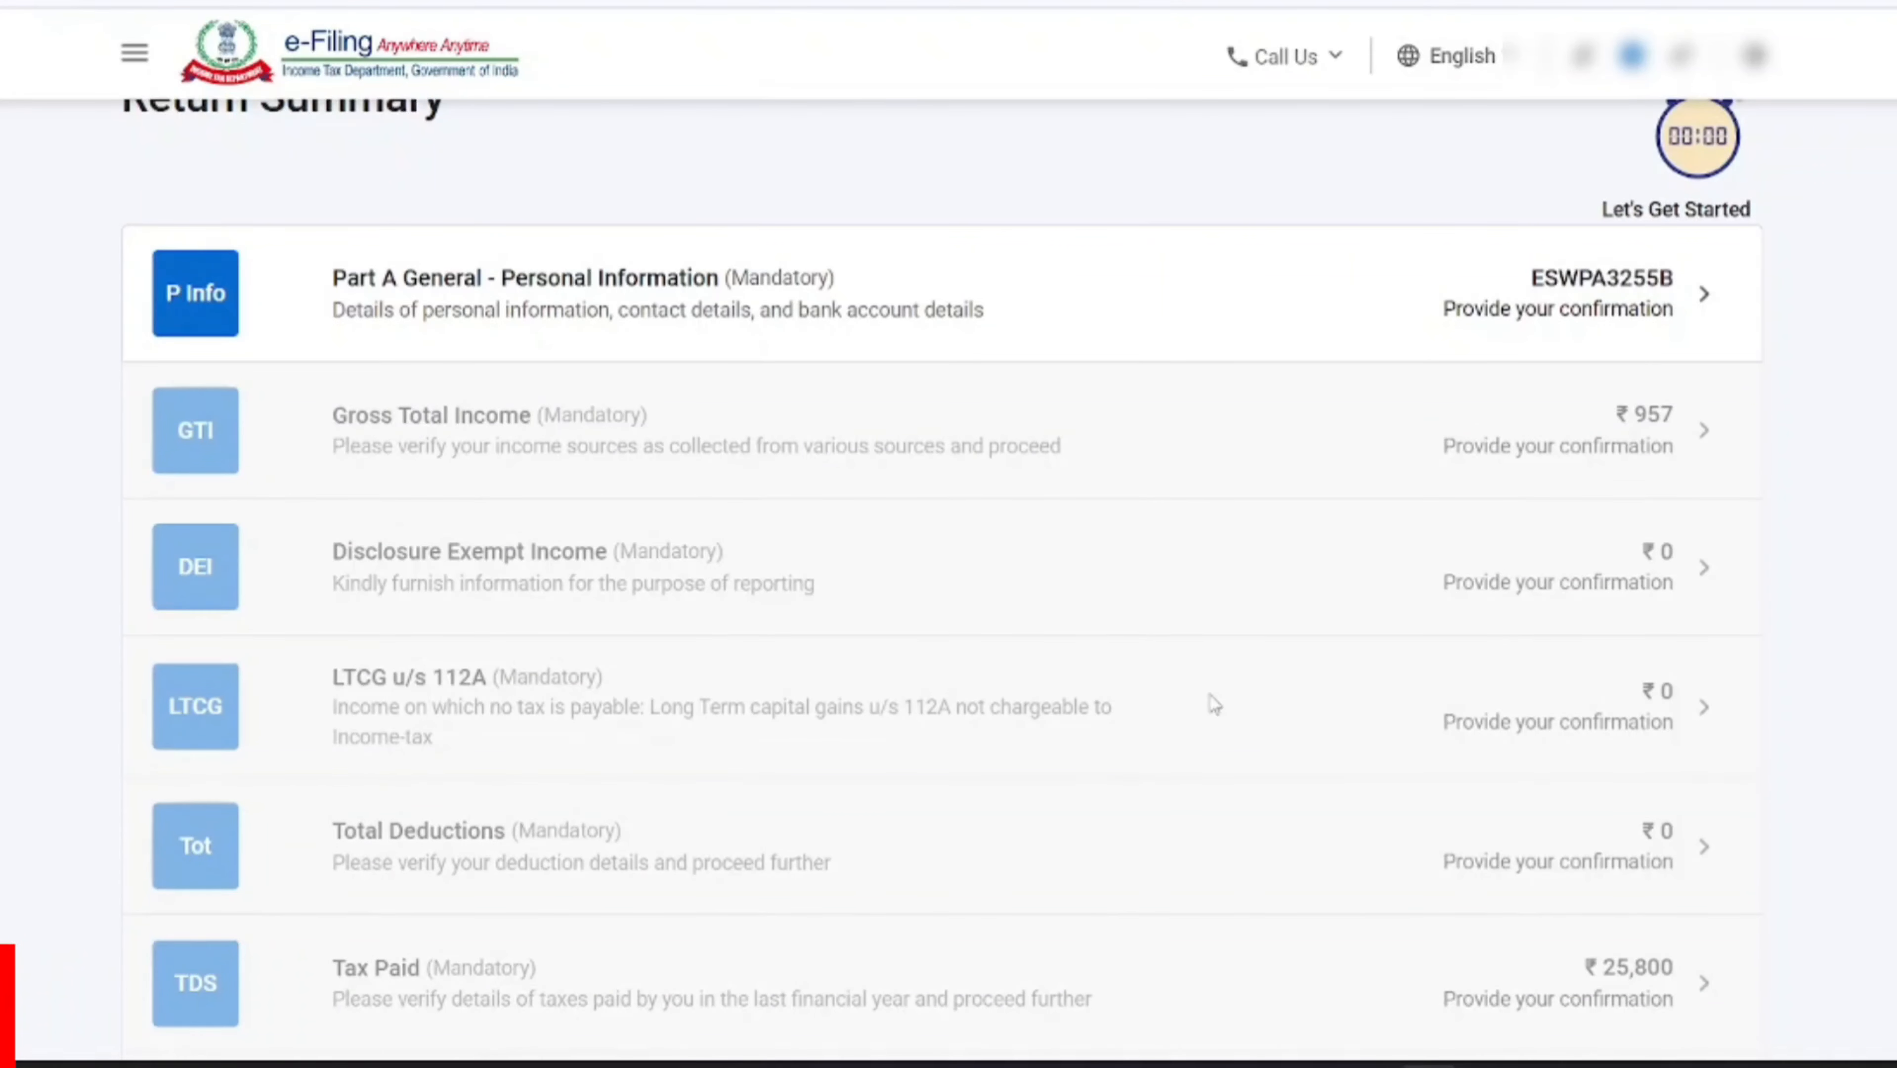
scroll(1036, 710, up, 2)
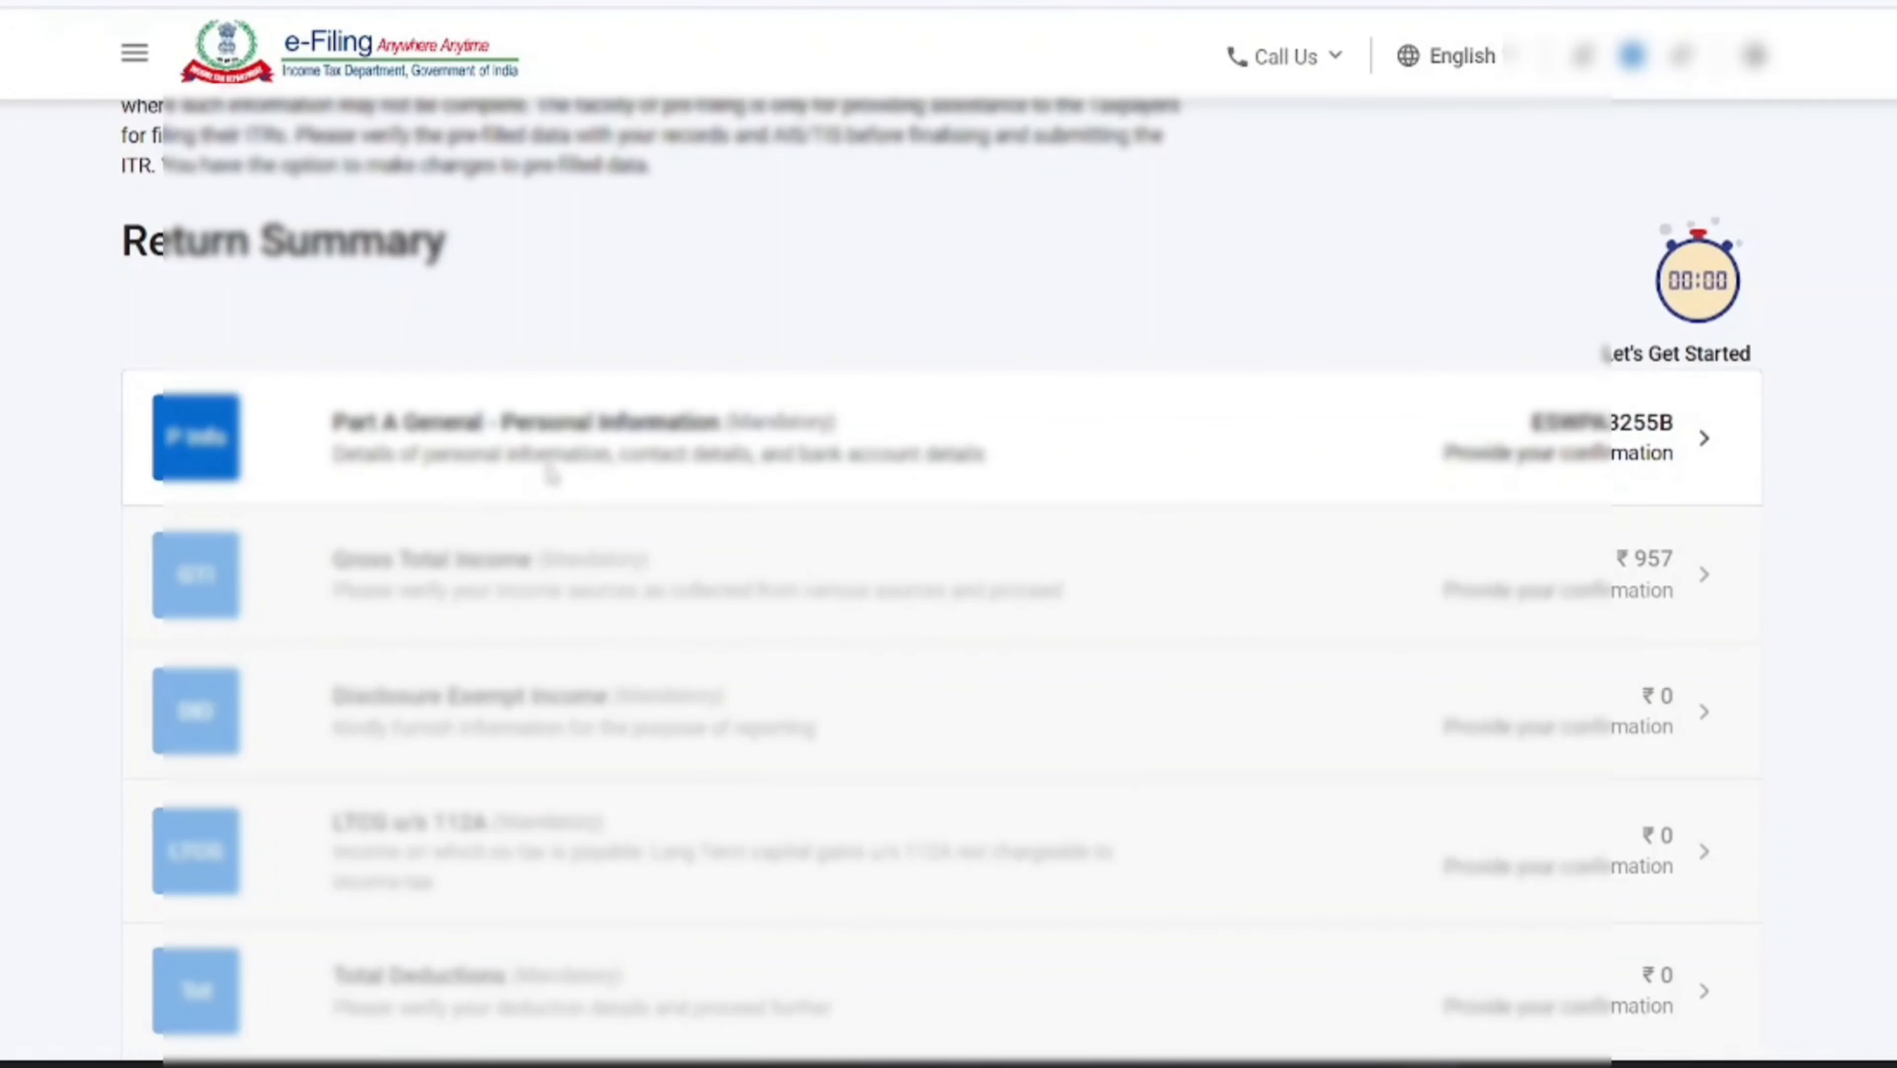
click(657, 452)
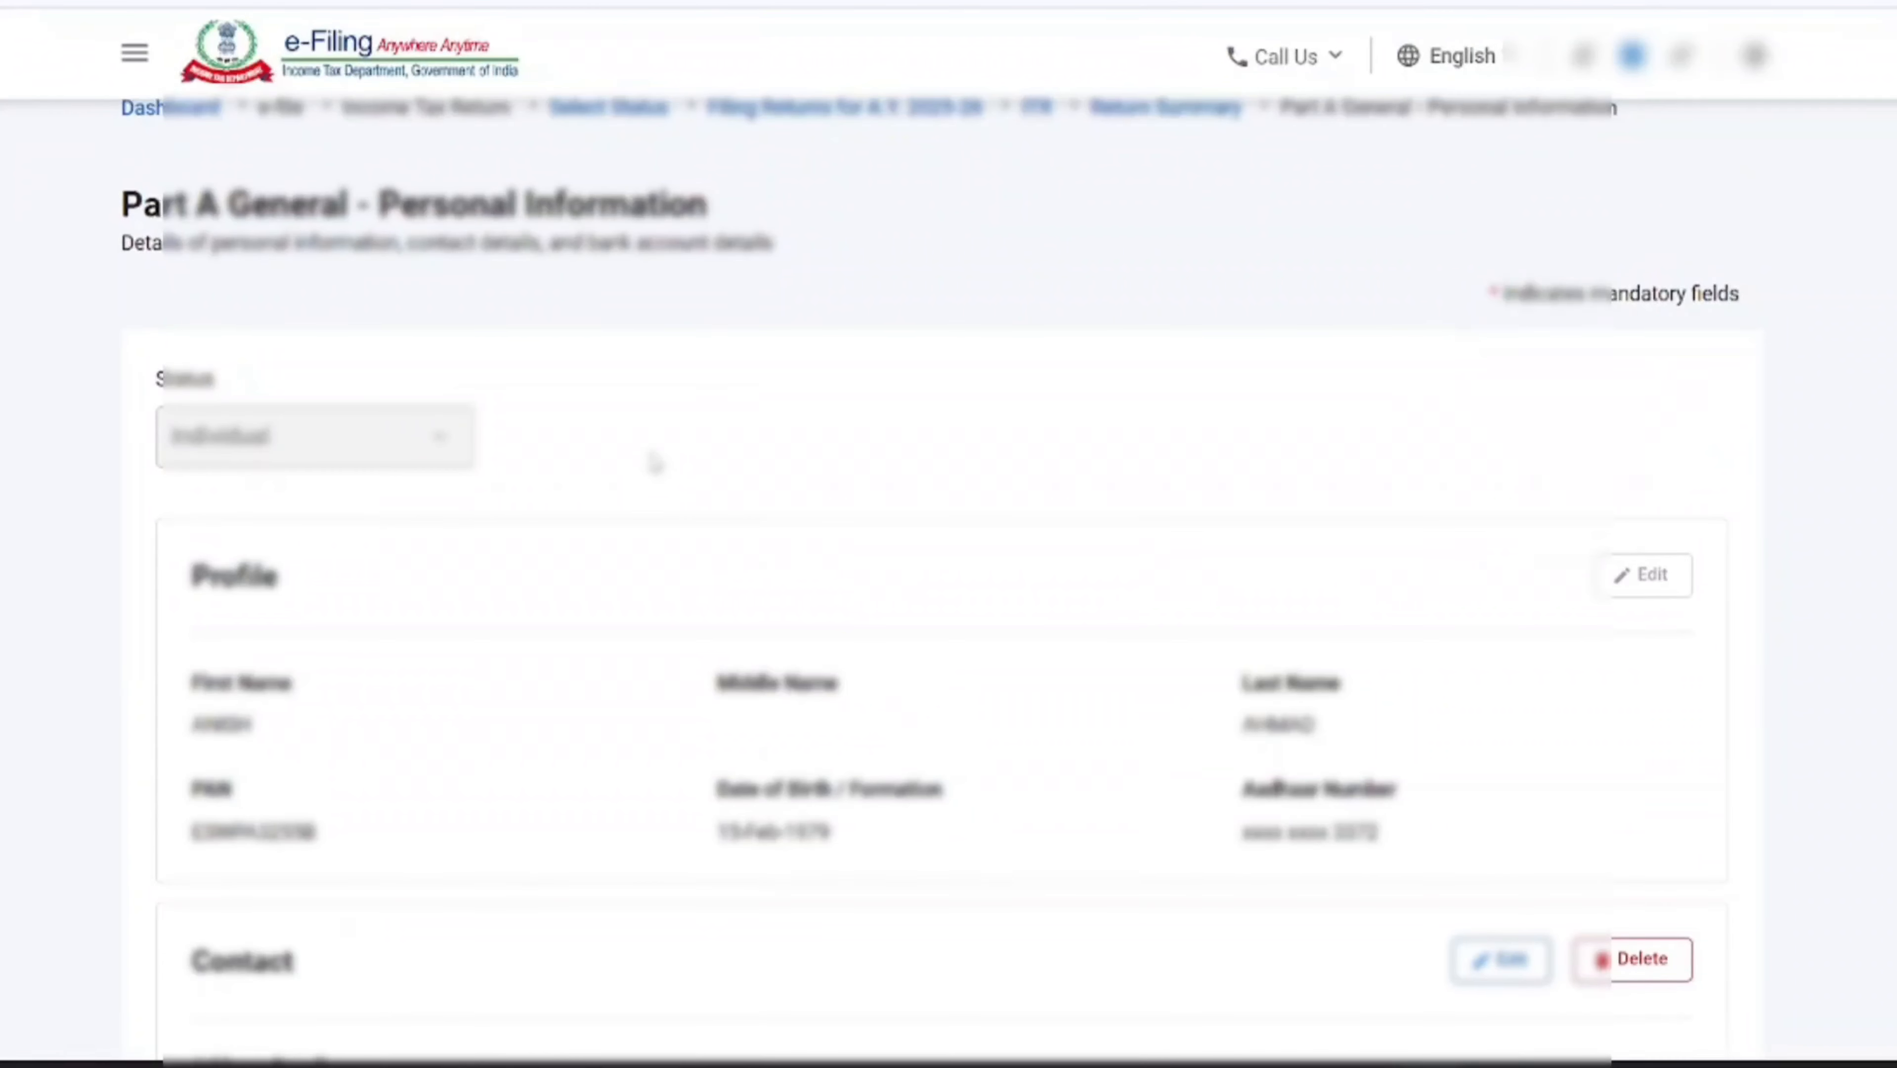
Edit the contact details to add the residential/office phone number and a second email address, and save them
scroll(568, 591, down, 2)
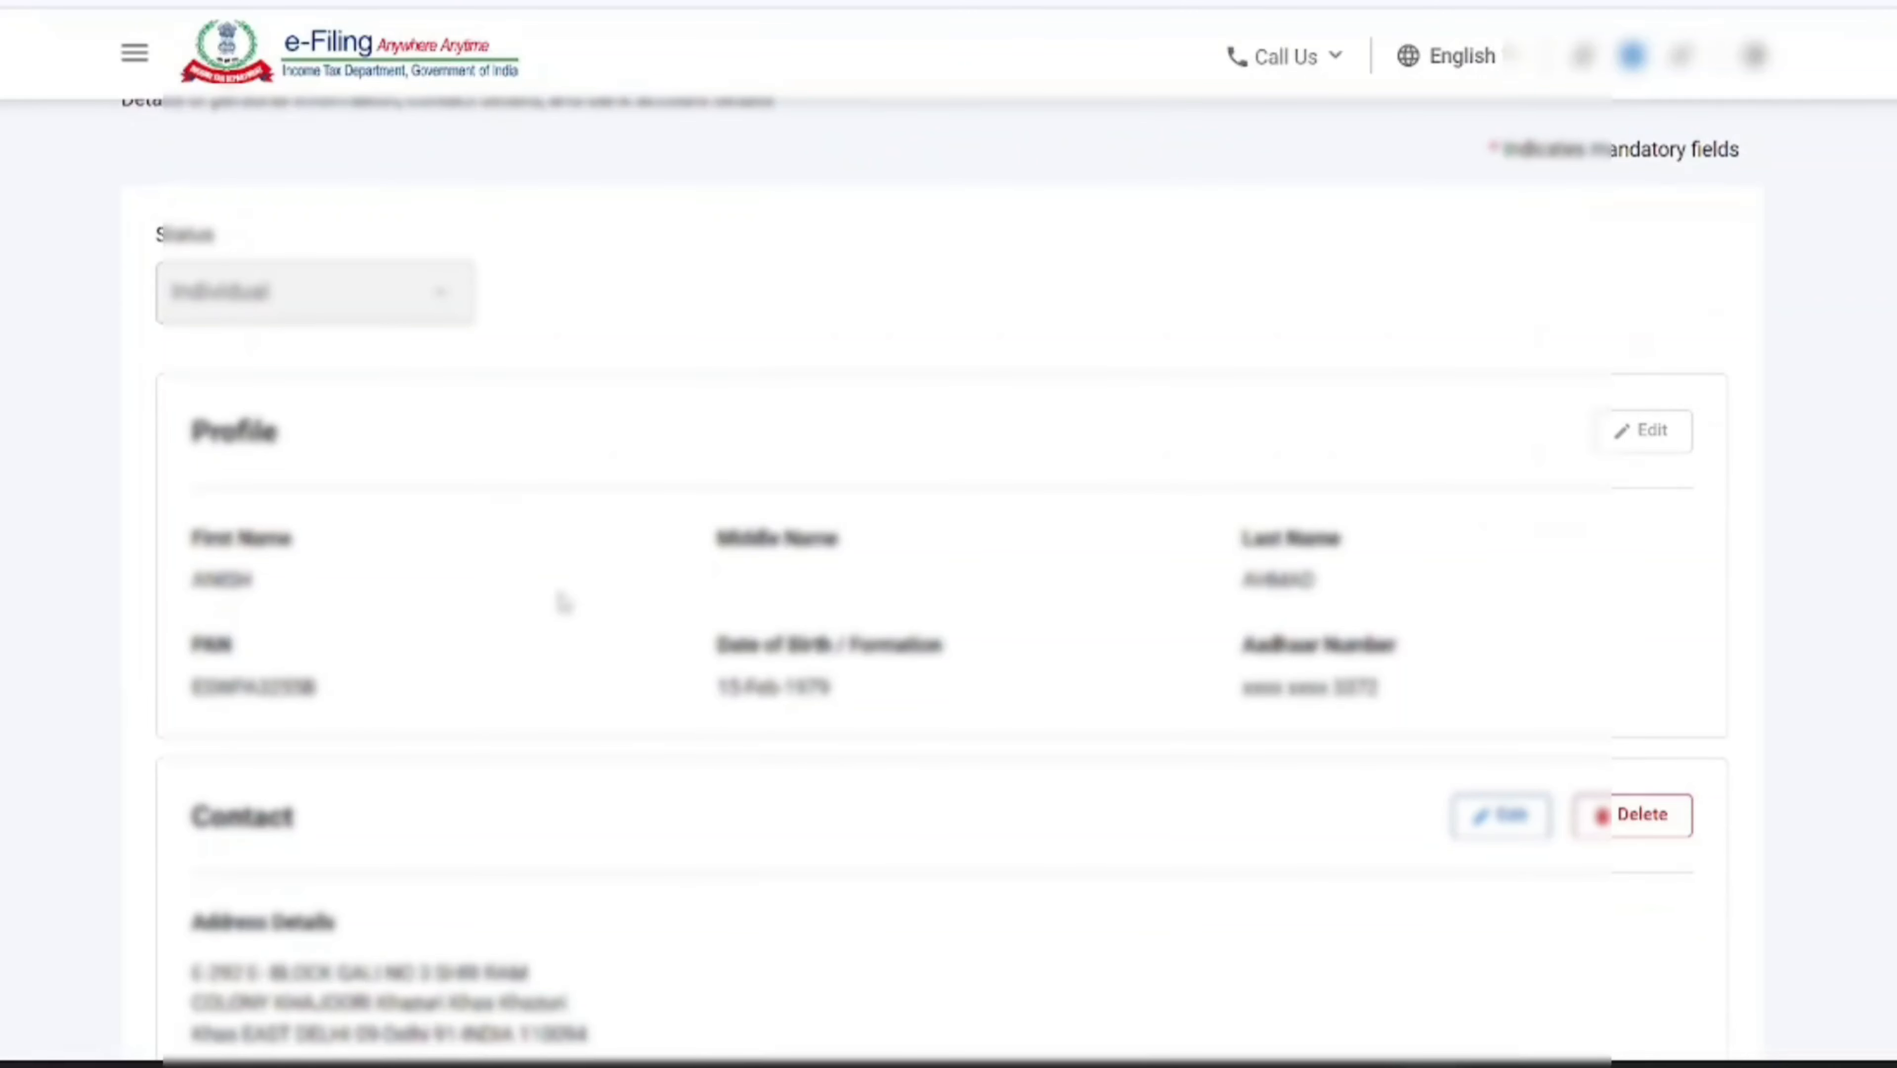
scroll(562, 604, down, 8)
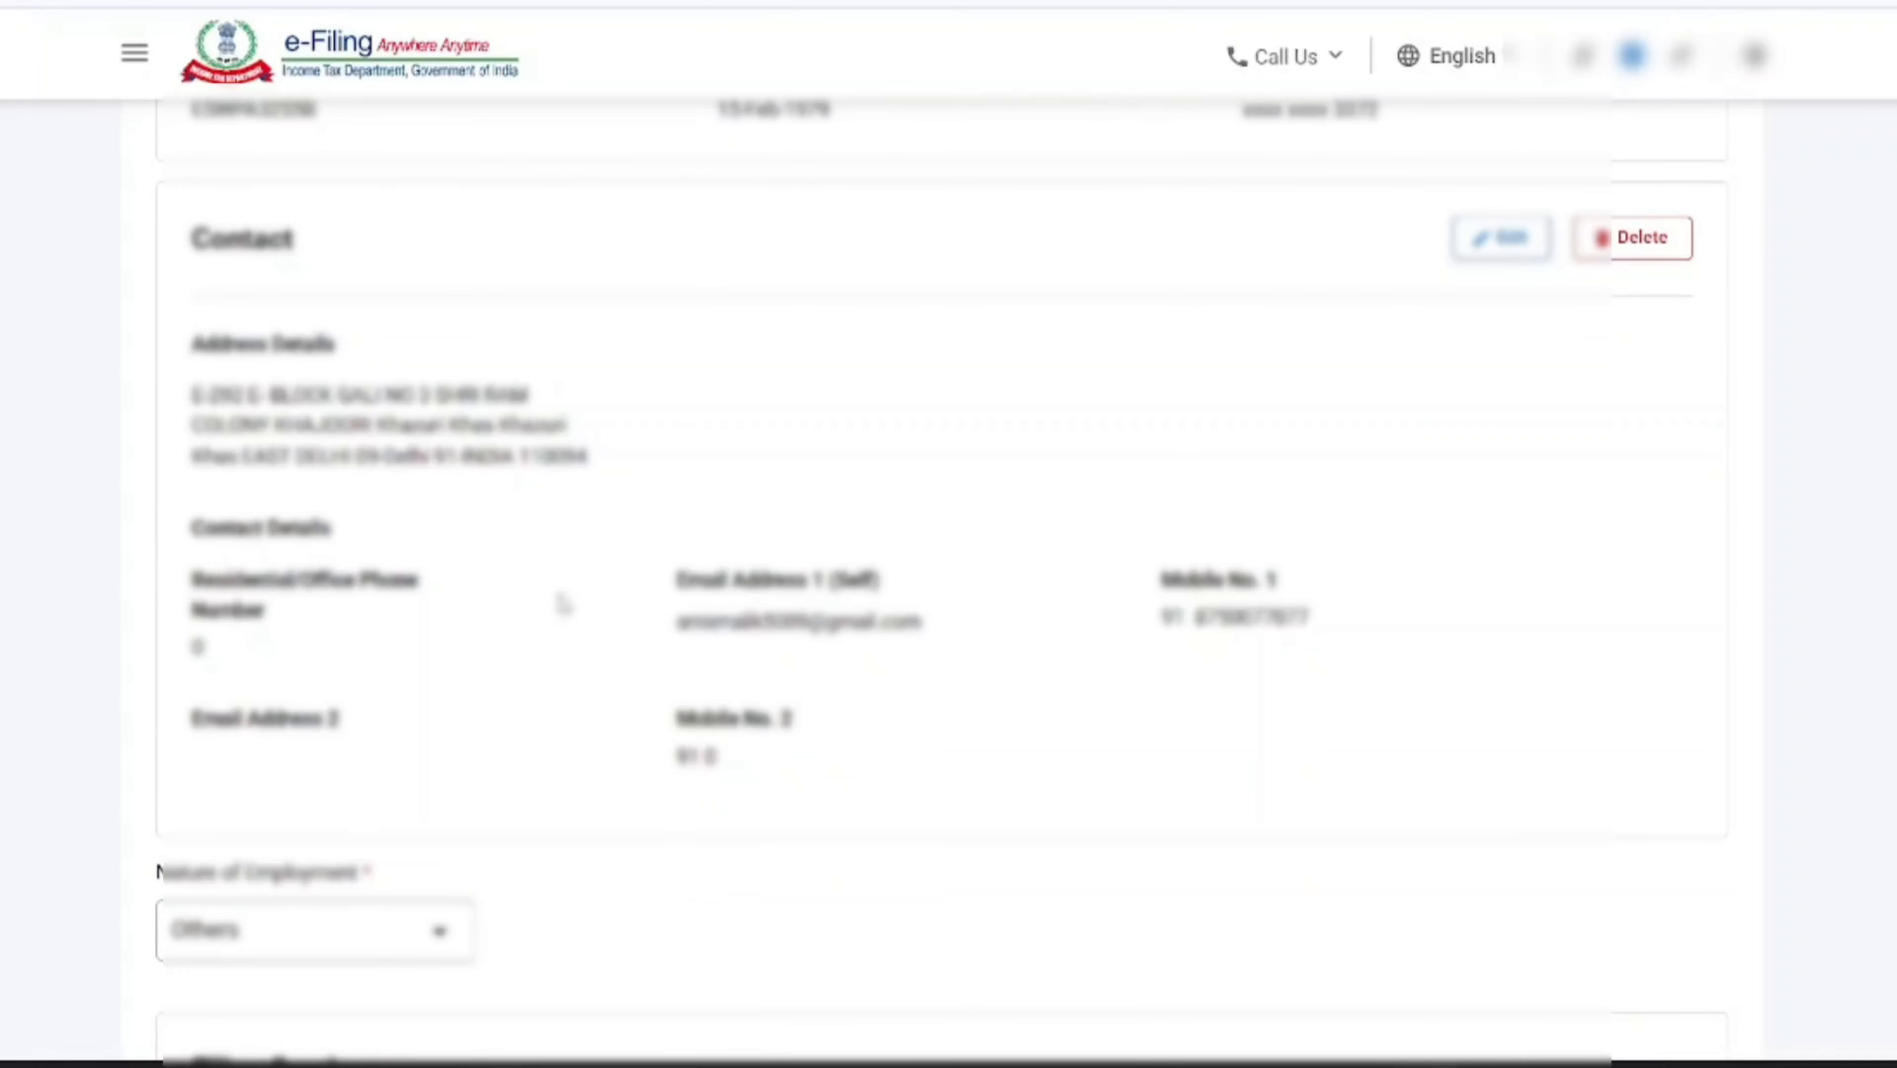
click(1501, 237)
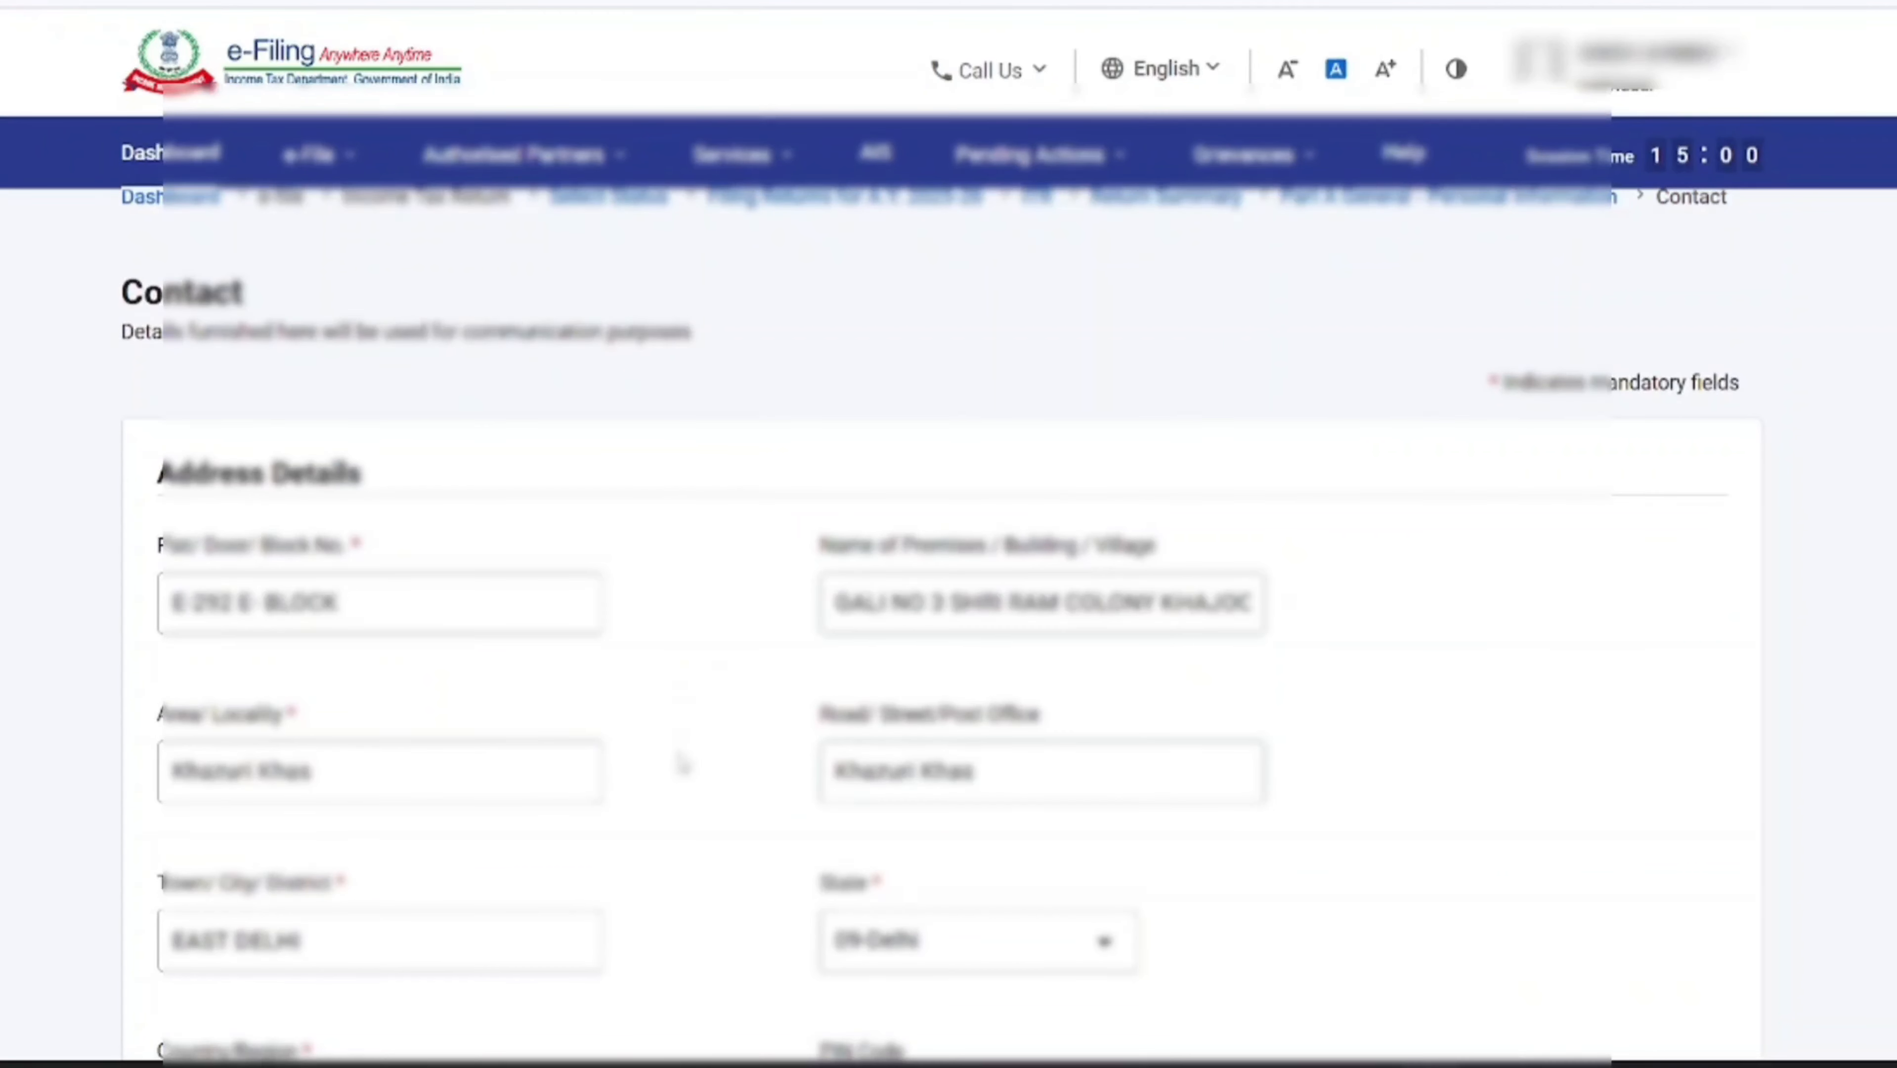
scroll(722, 748, down, 10)
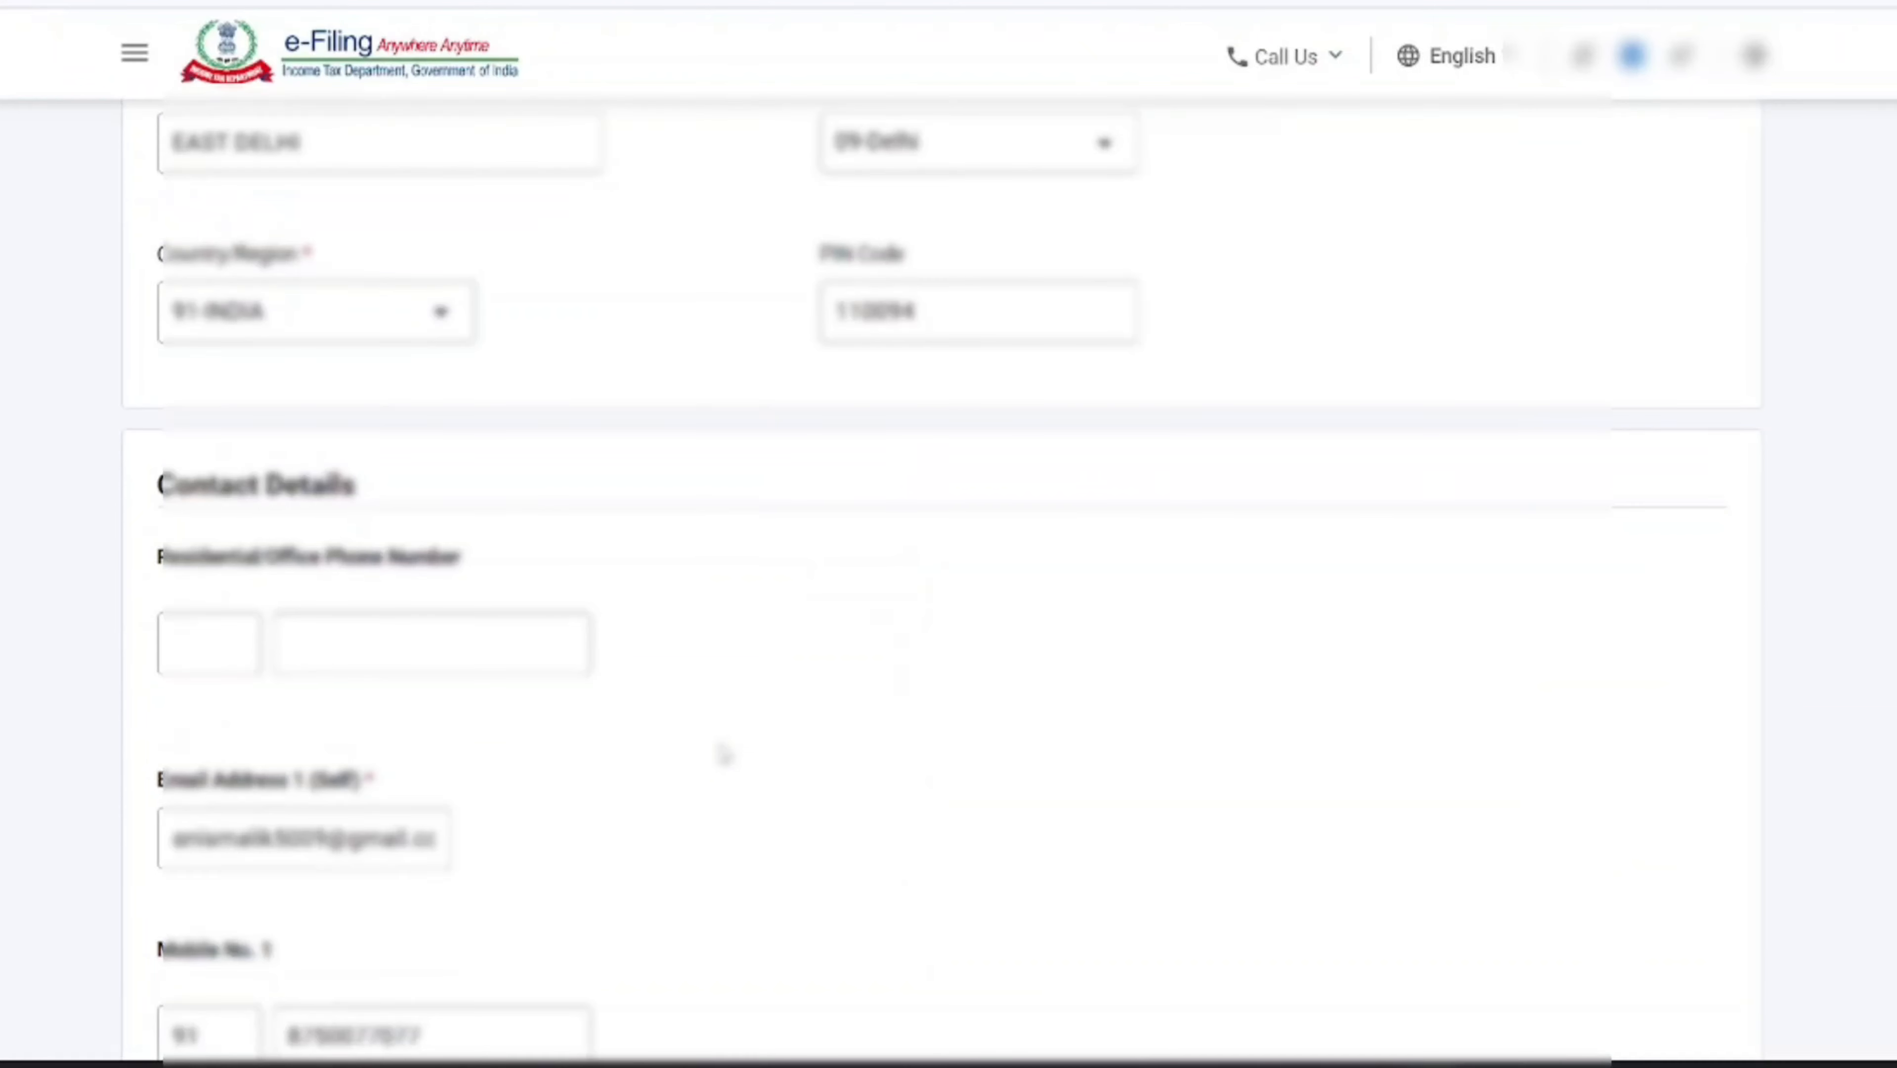
scroll(723, 758, down, 6)
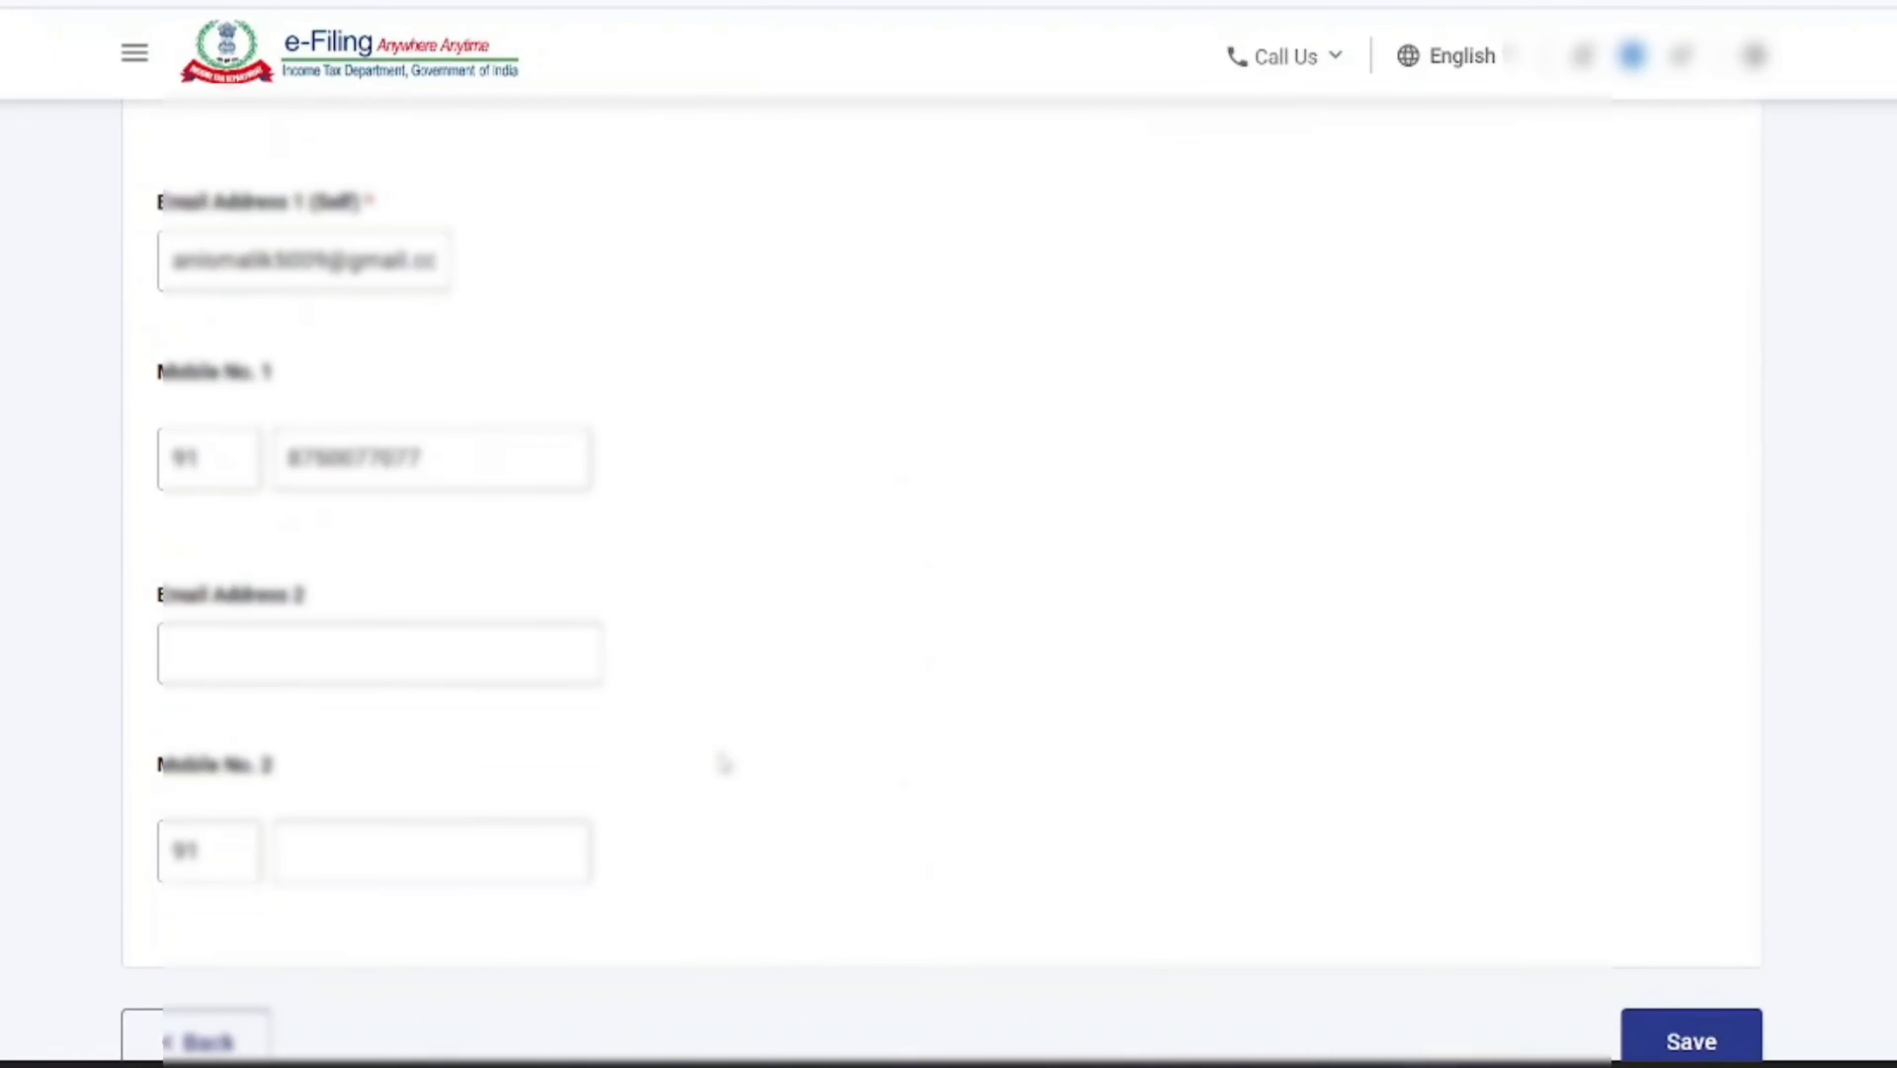
scroll(724, 765, up, 7)
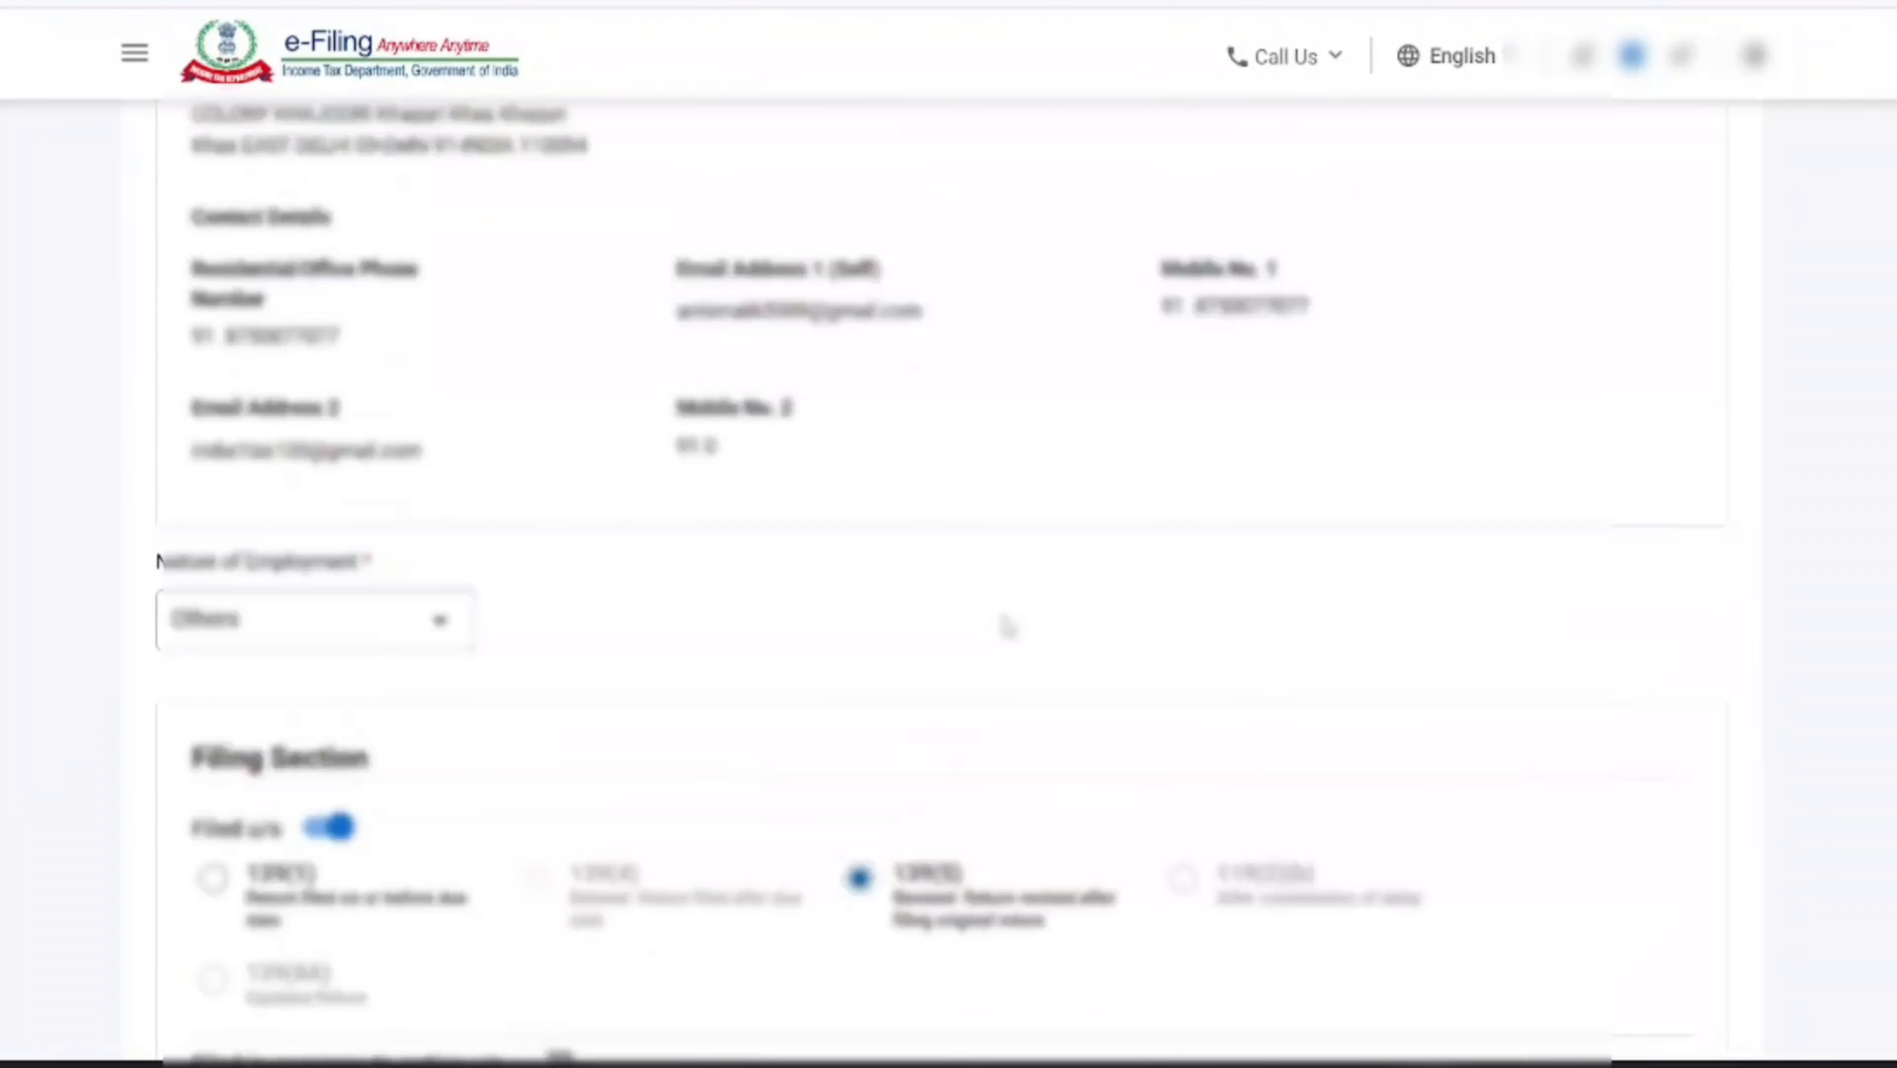
scroll(1003, 627, up, 8)
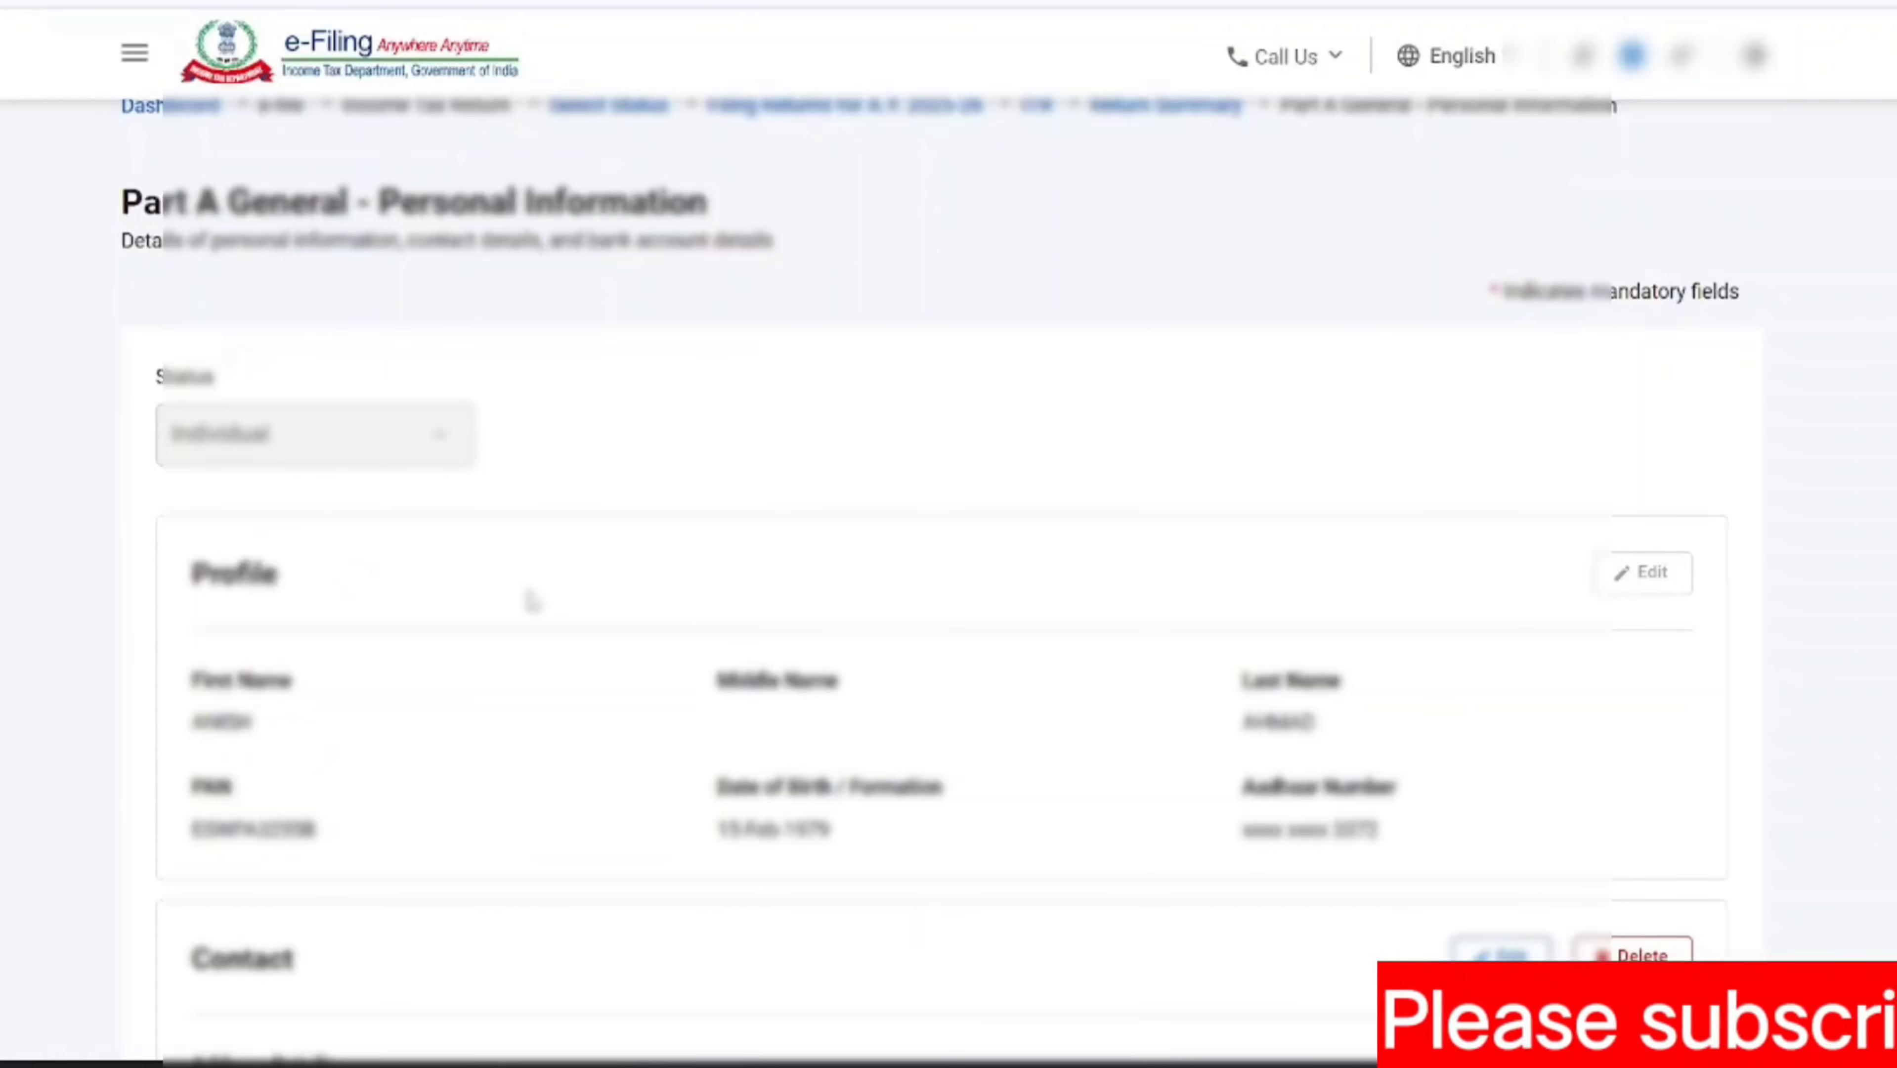
Examine the saved contact details, nature of employment, filing section, and the original return's receipt number and filing date
scroll(516, 598, down, 4)
scroll(497, 600, down, 6)
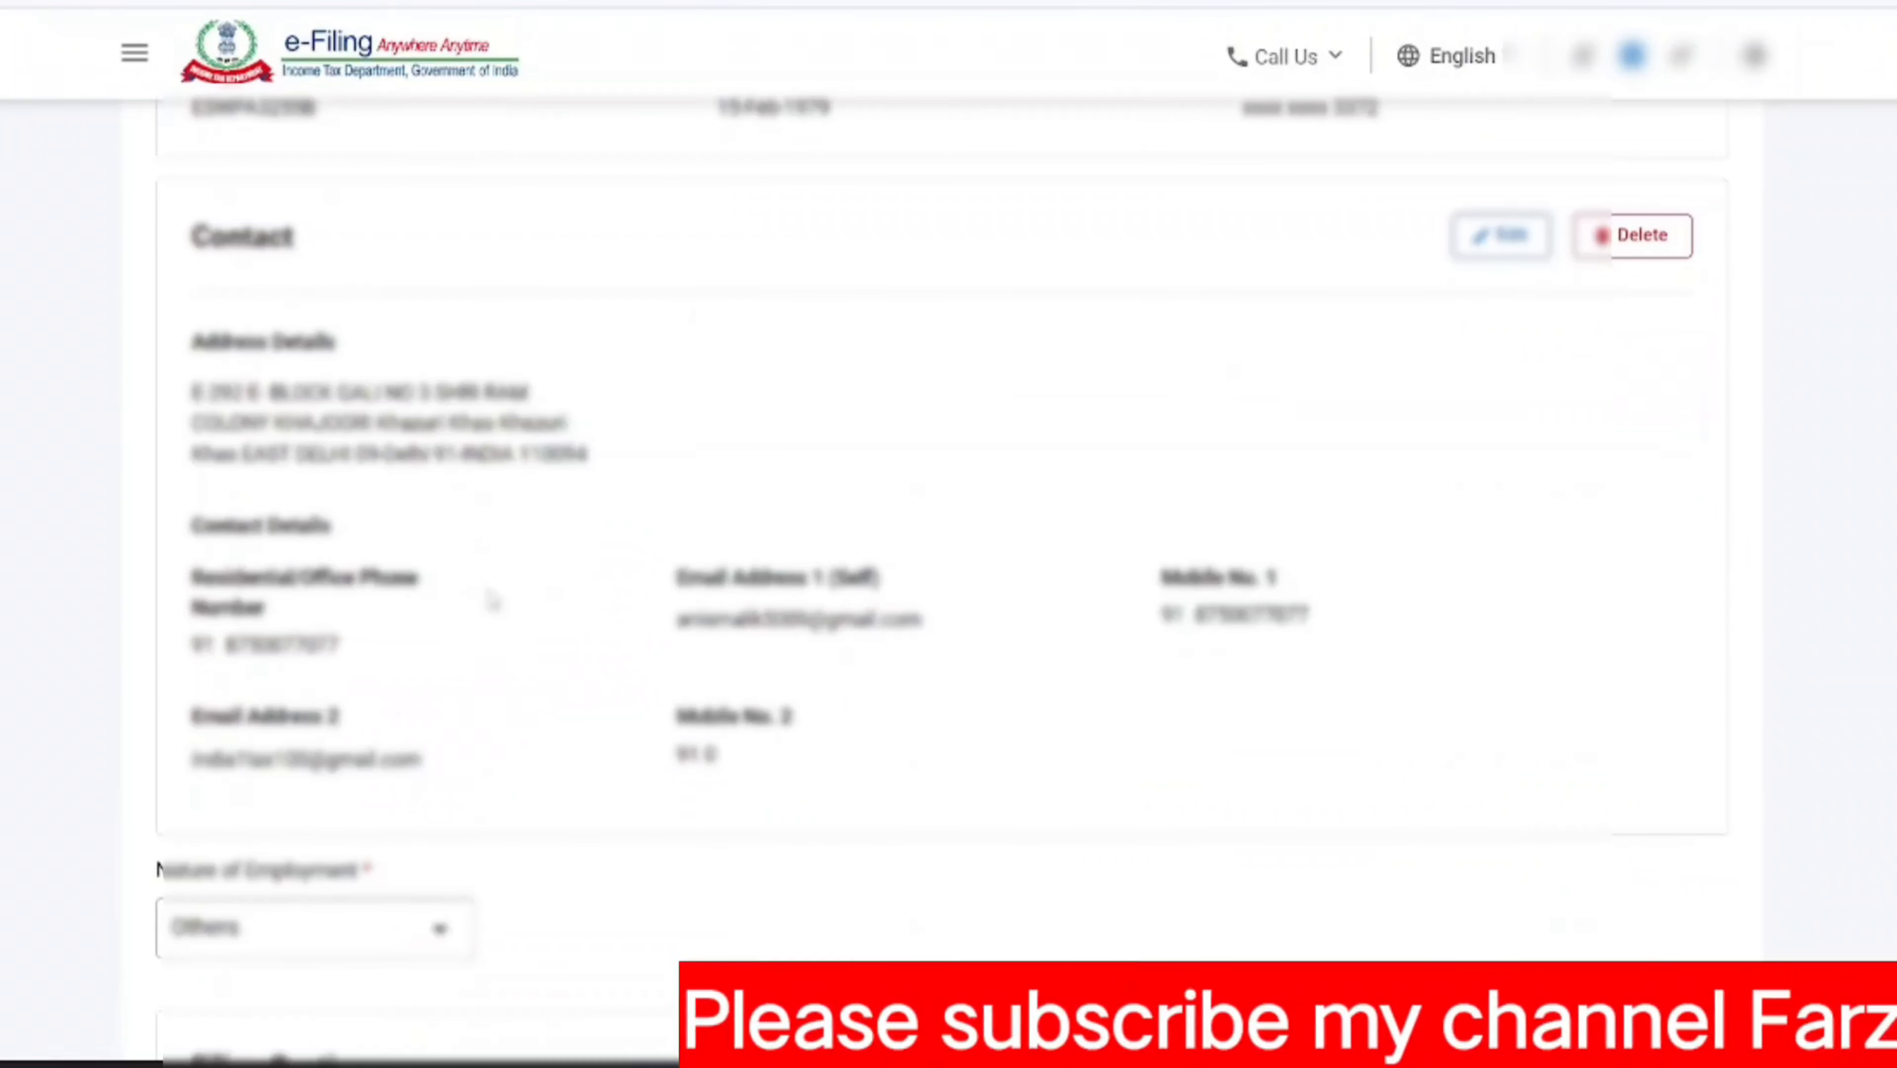
scroll(493, 598, down, 6)
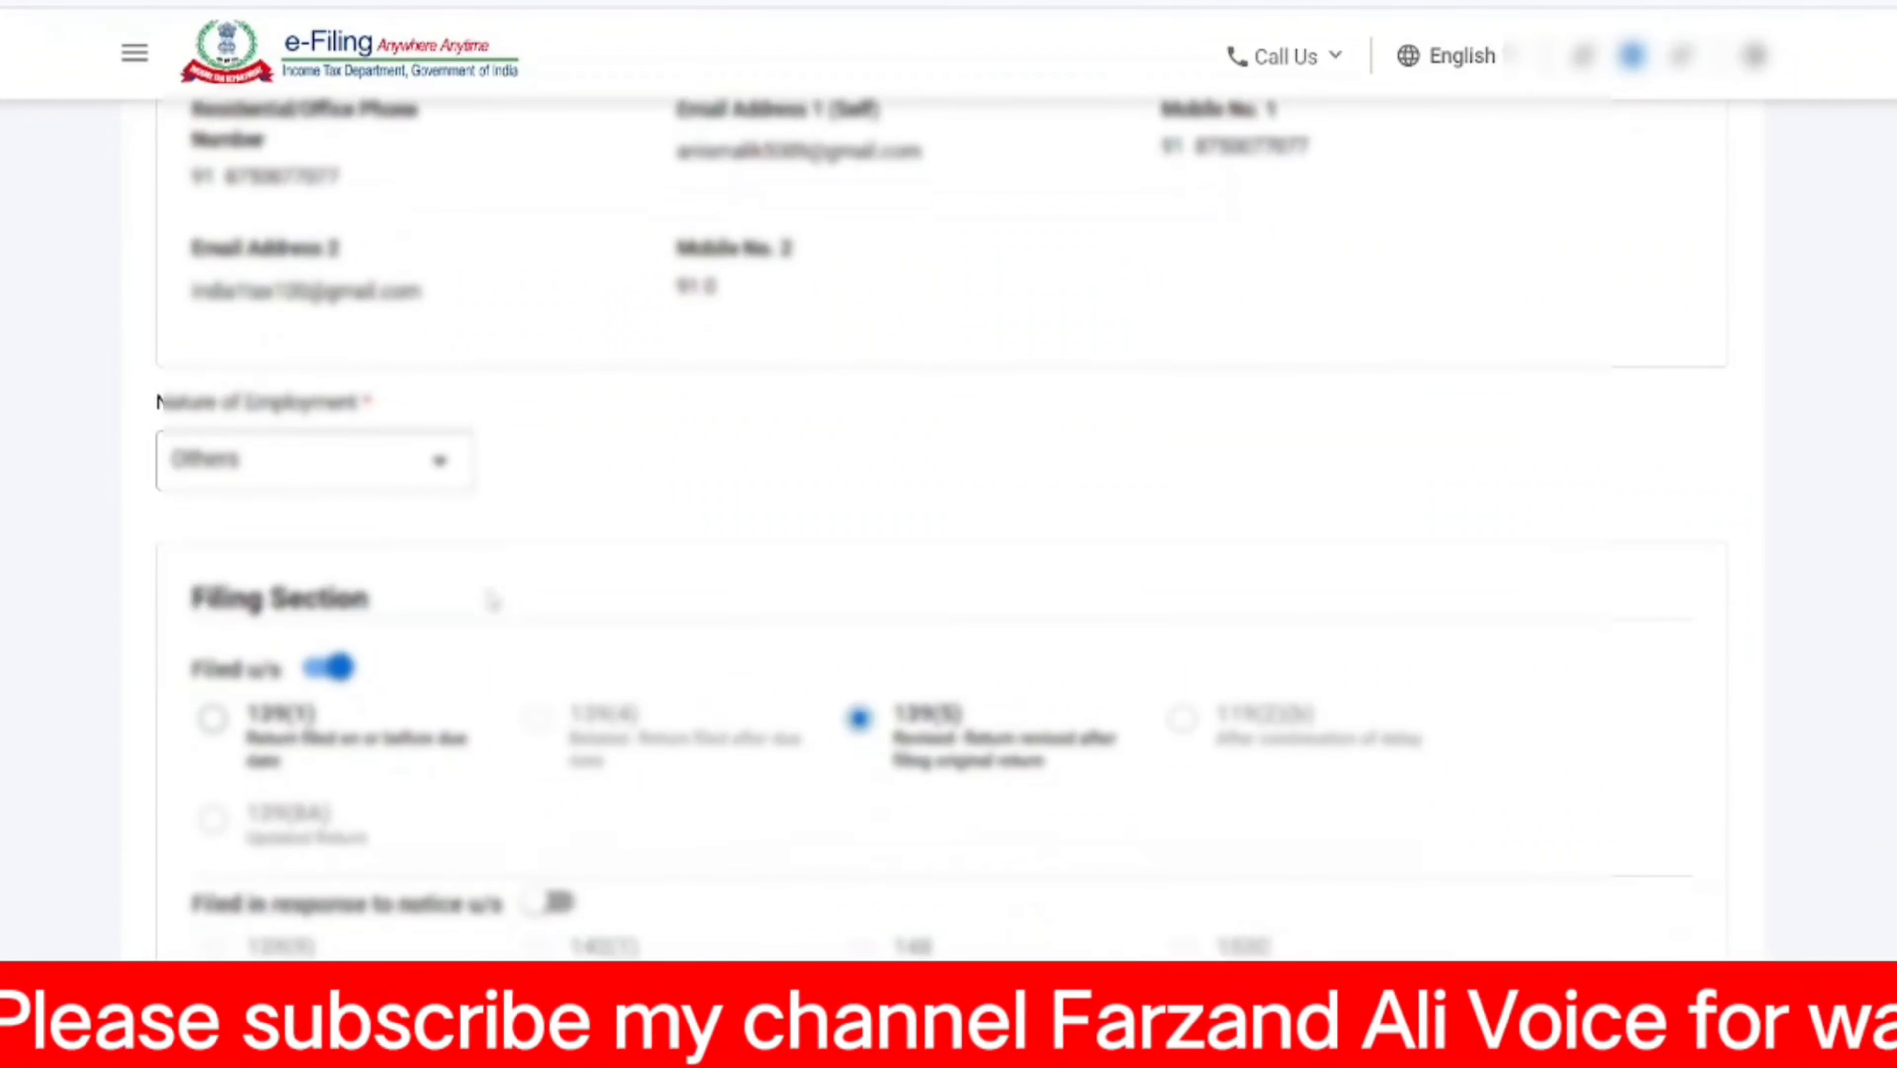
scroll(491, 598, down, 3)
scroll(491, 602, up, 3)
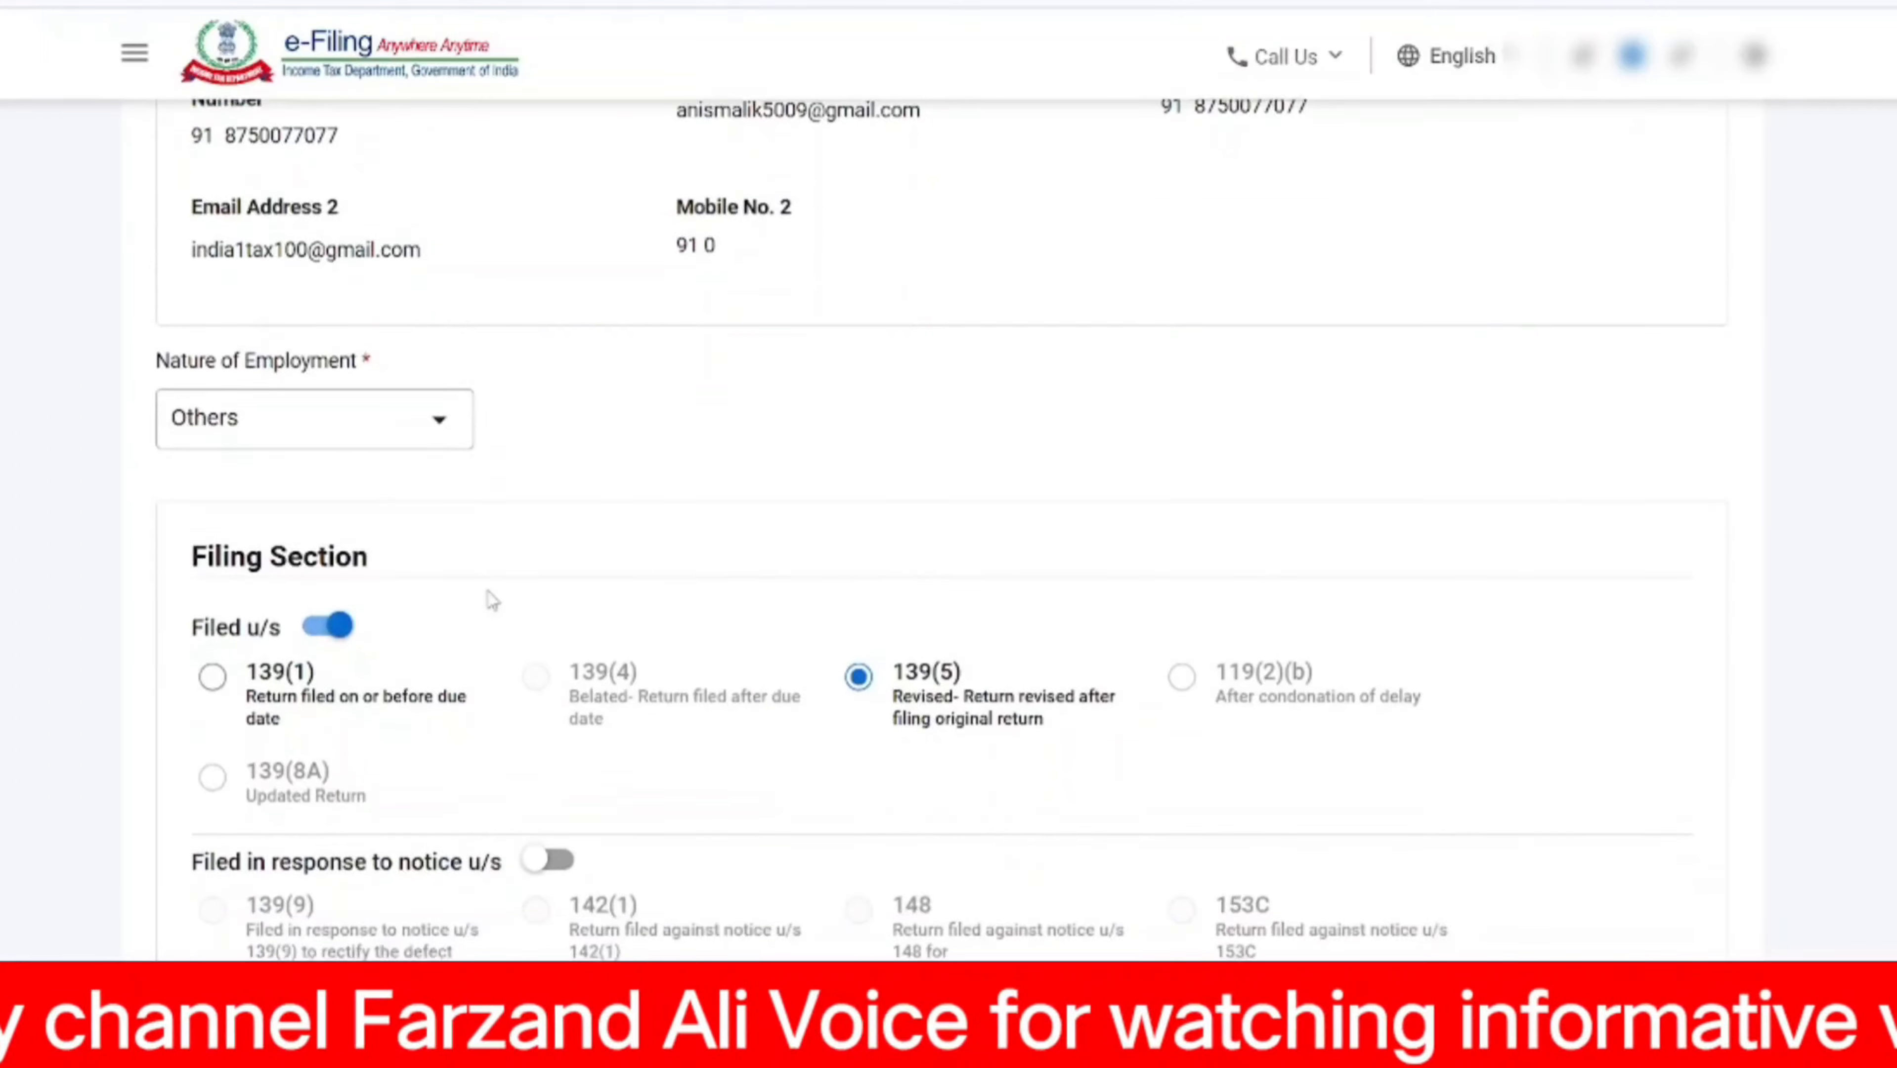
scroll(491, 600, down, 3)
scroll(491, 600, up, 4)
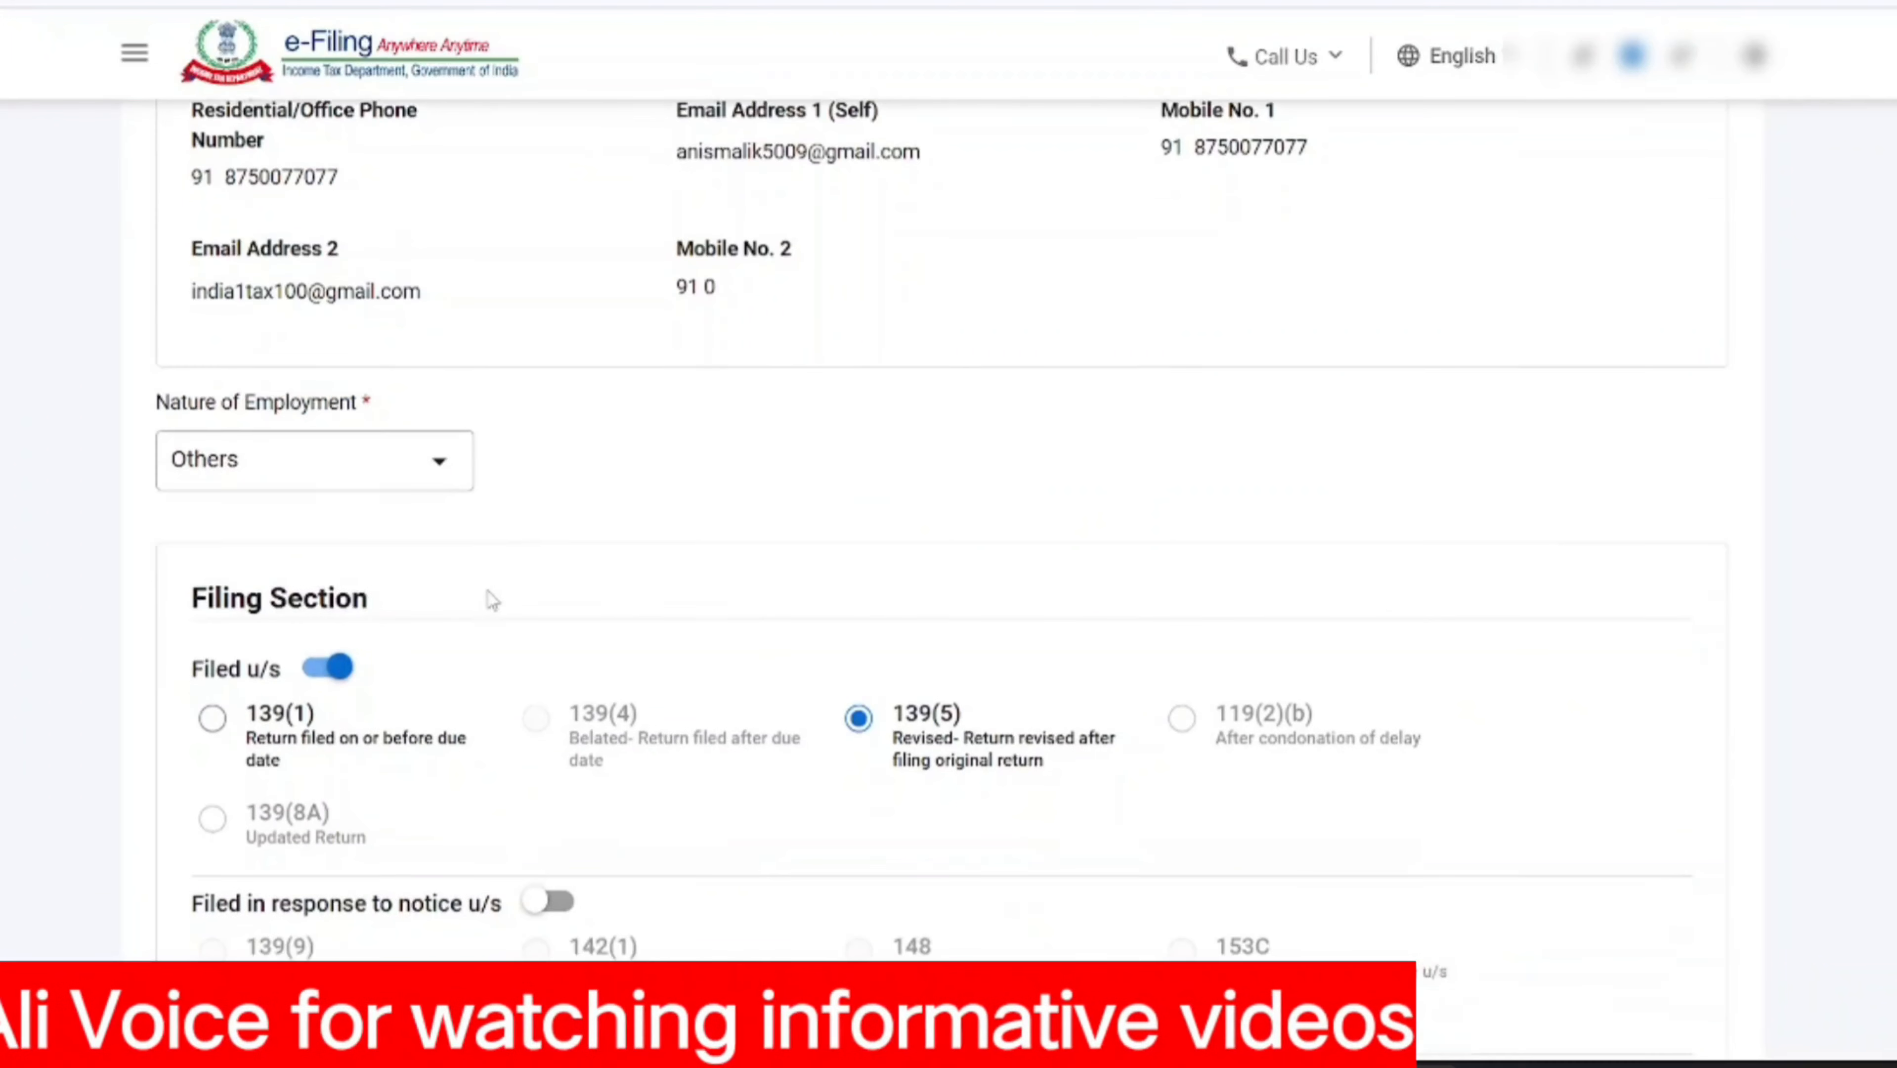
scroll(492, 600, down, 4)
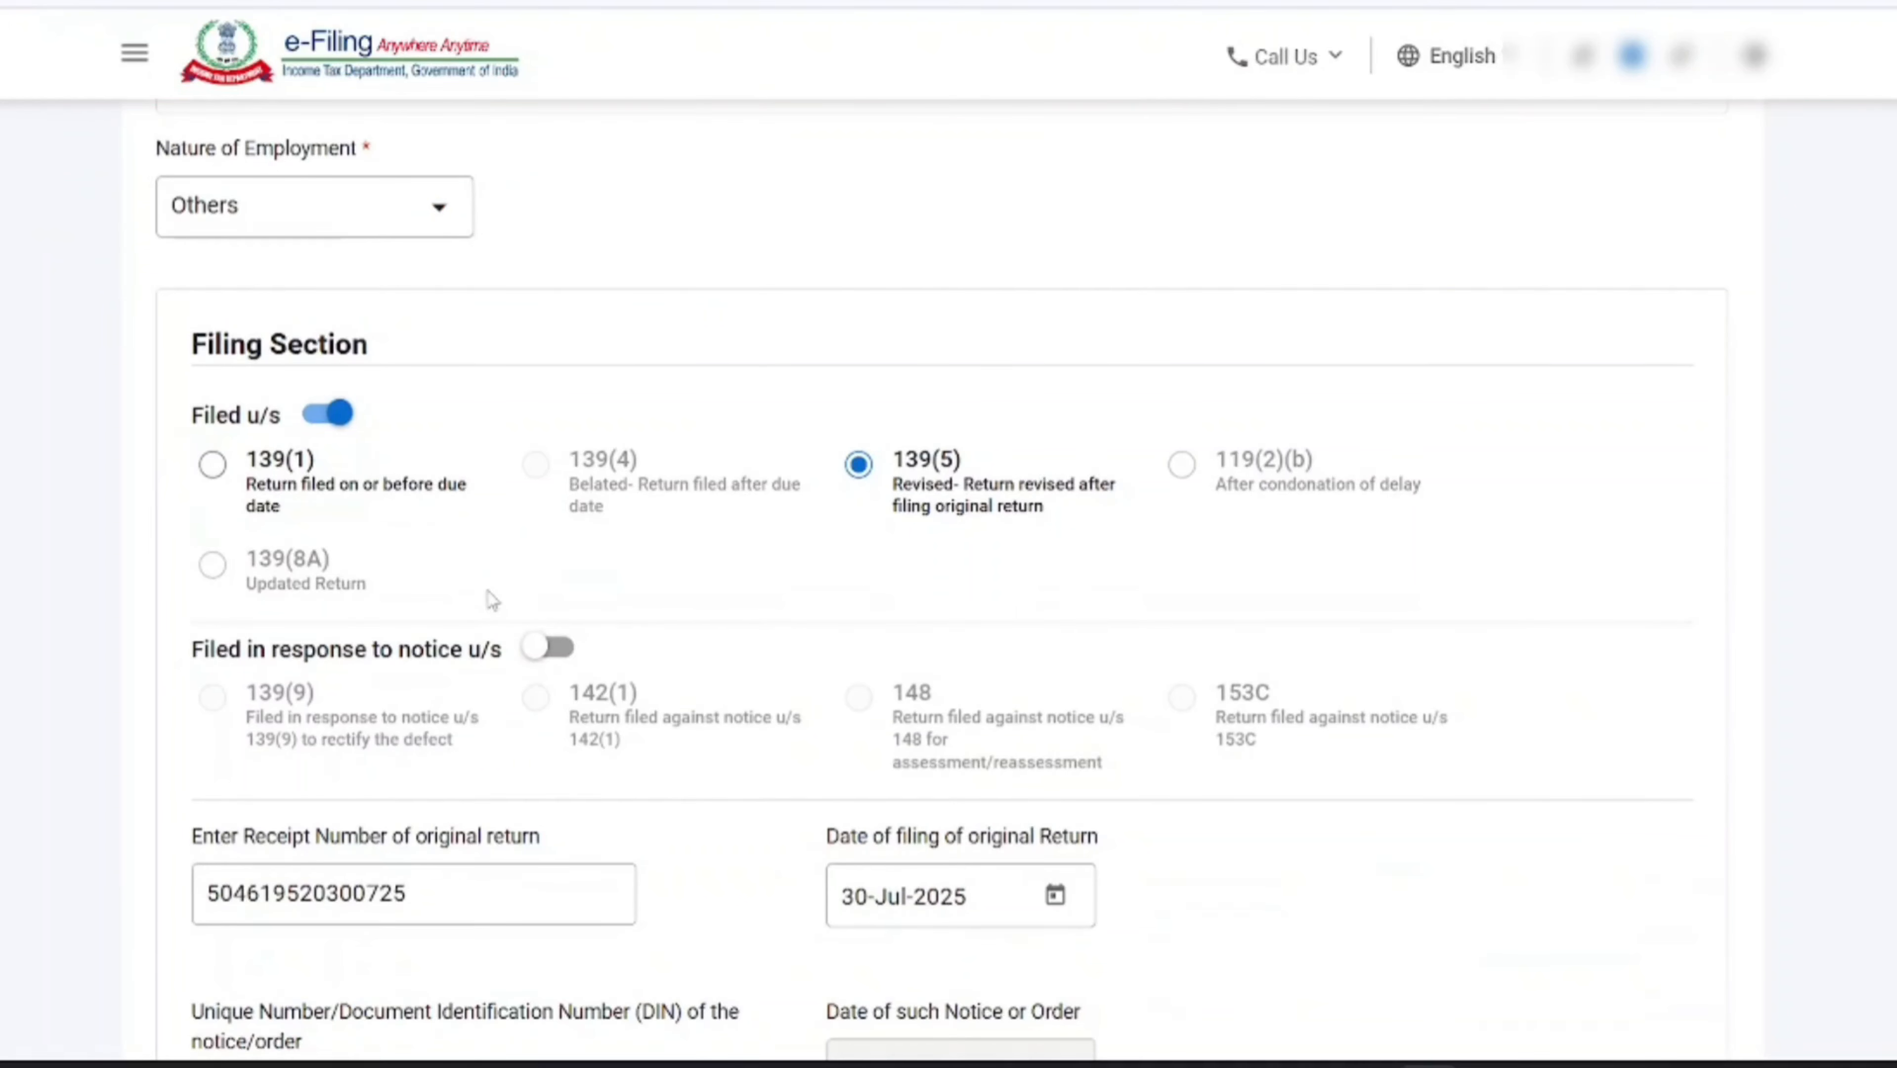
scroll(492, 600, down, 2)
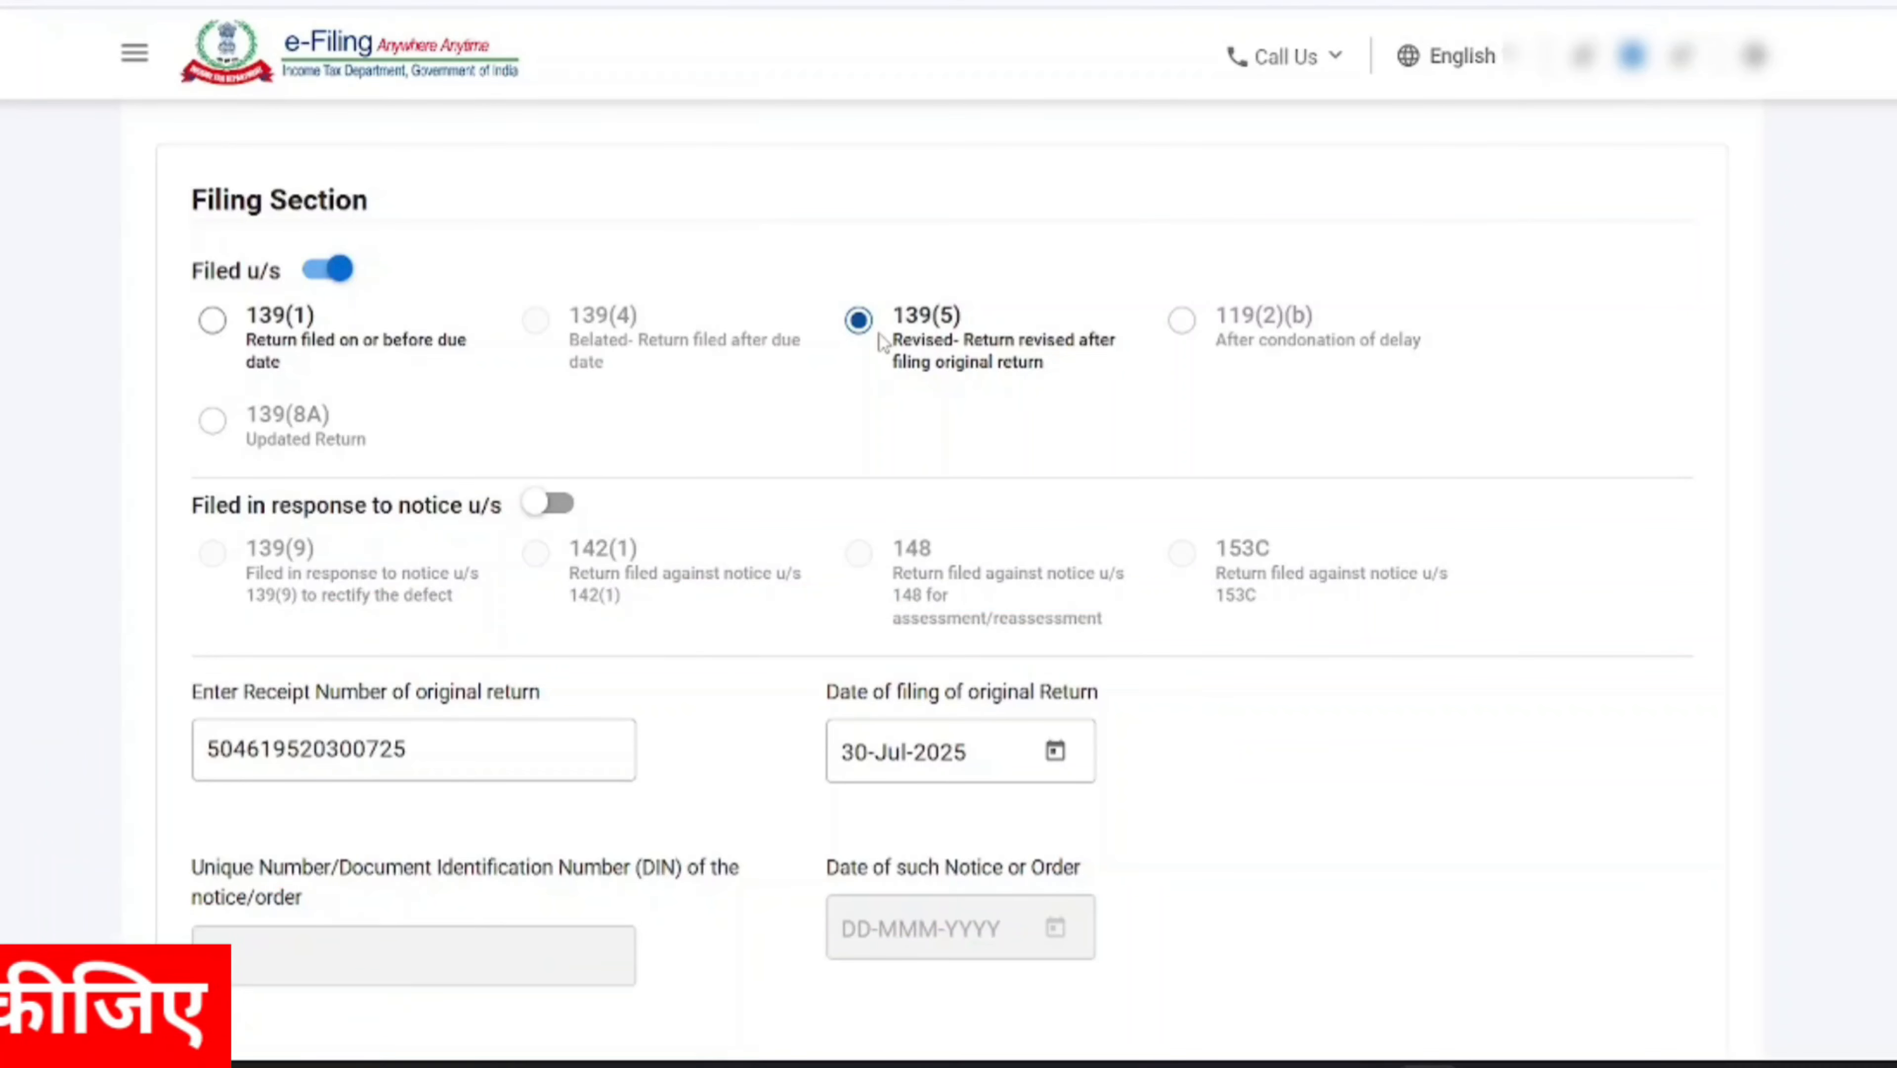
scroll(762, 427, down, 3)
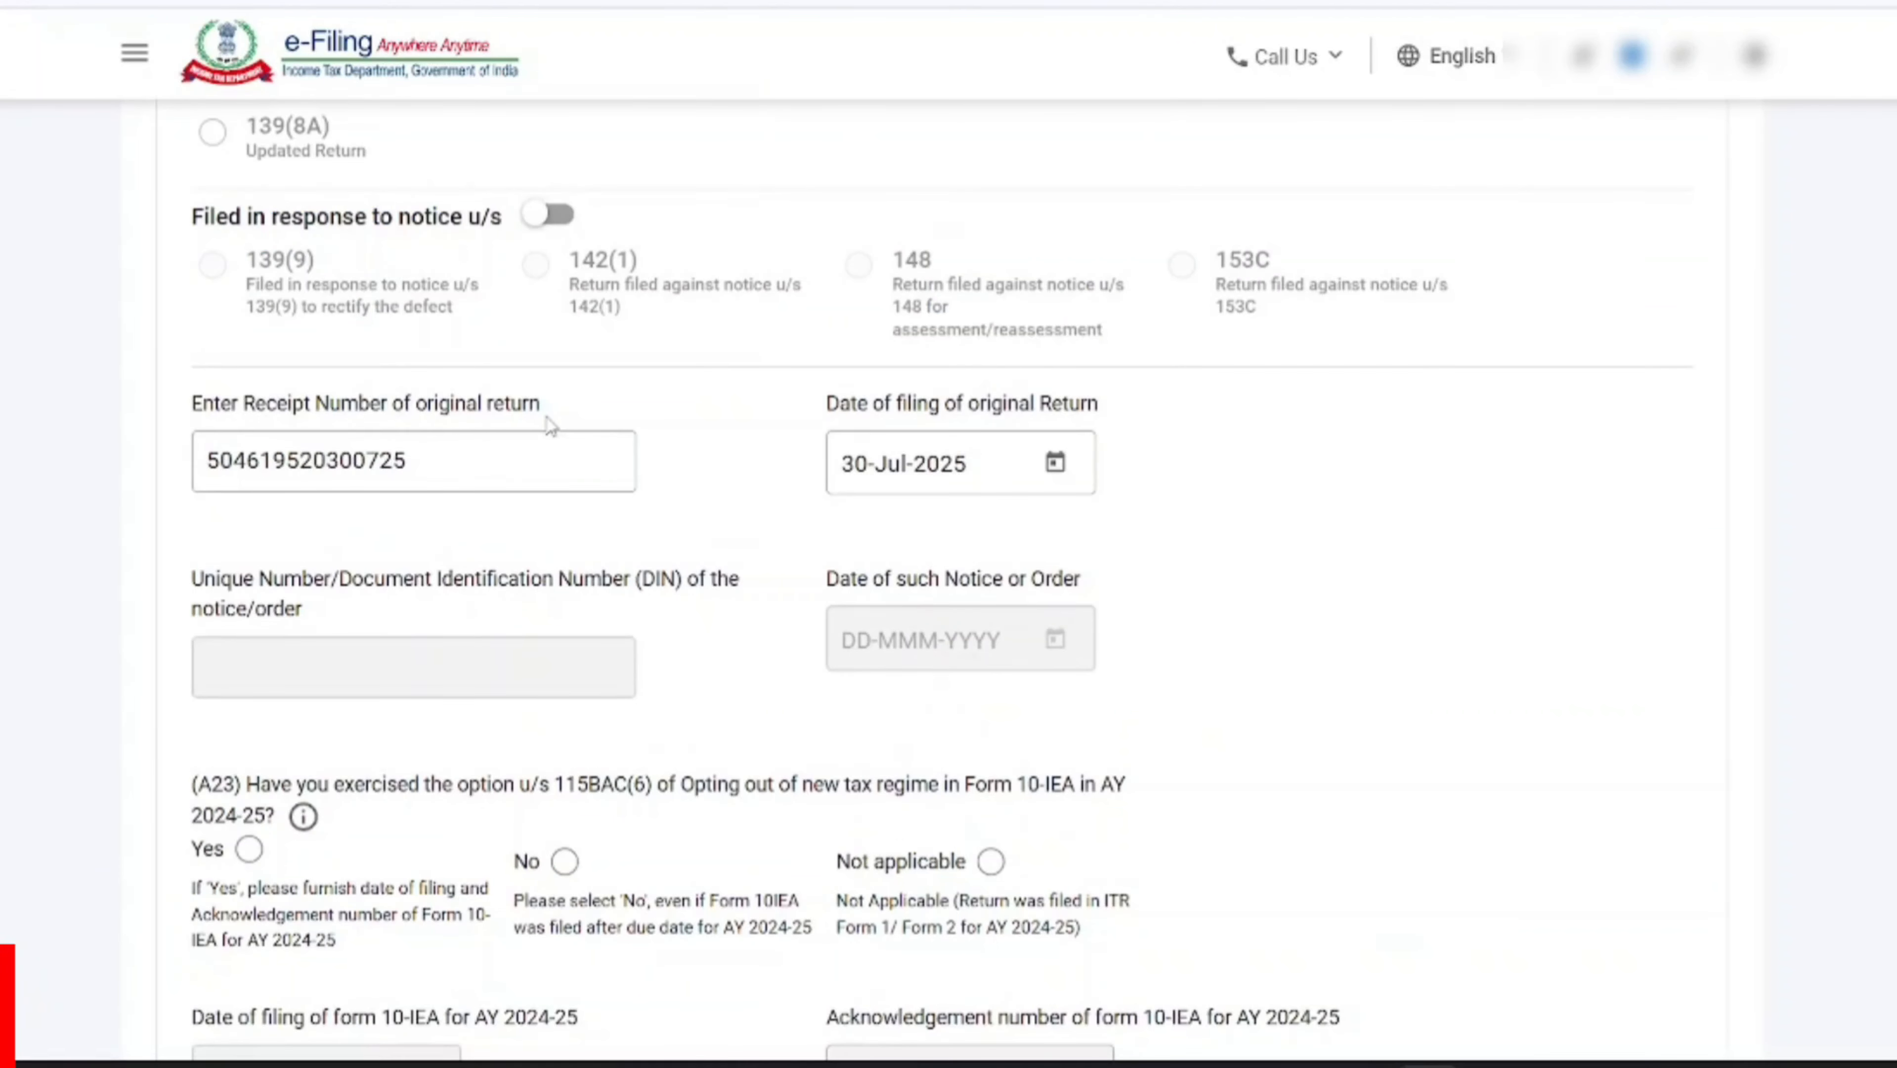
scroll(549, 425, down, 2)
scroll(549, 425, up, 2)
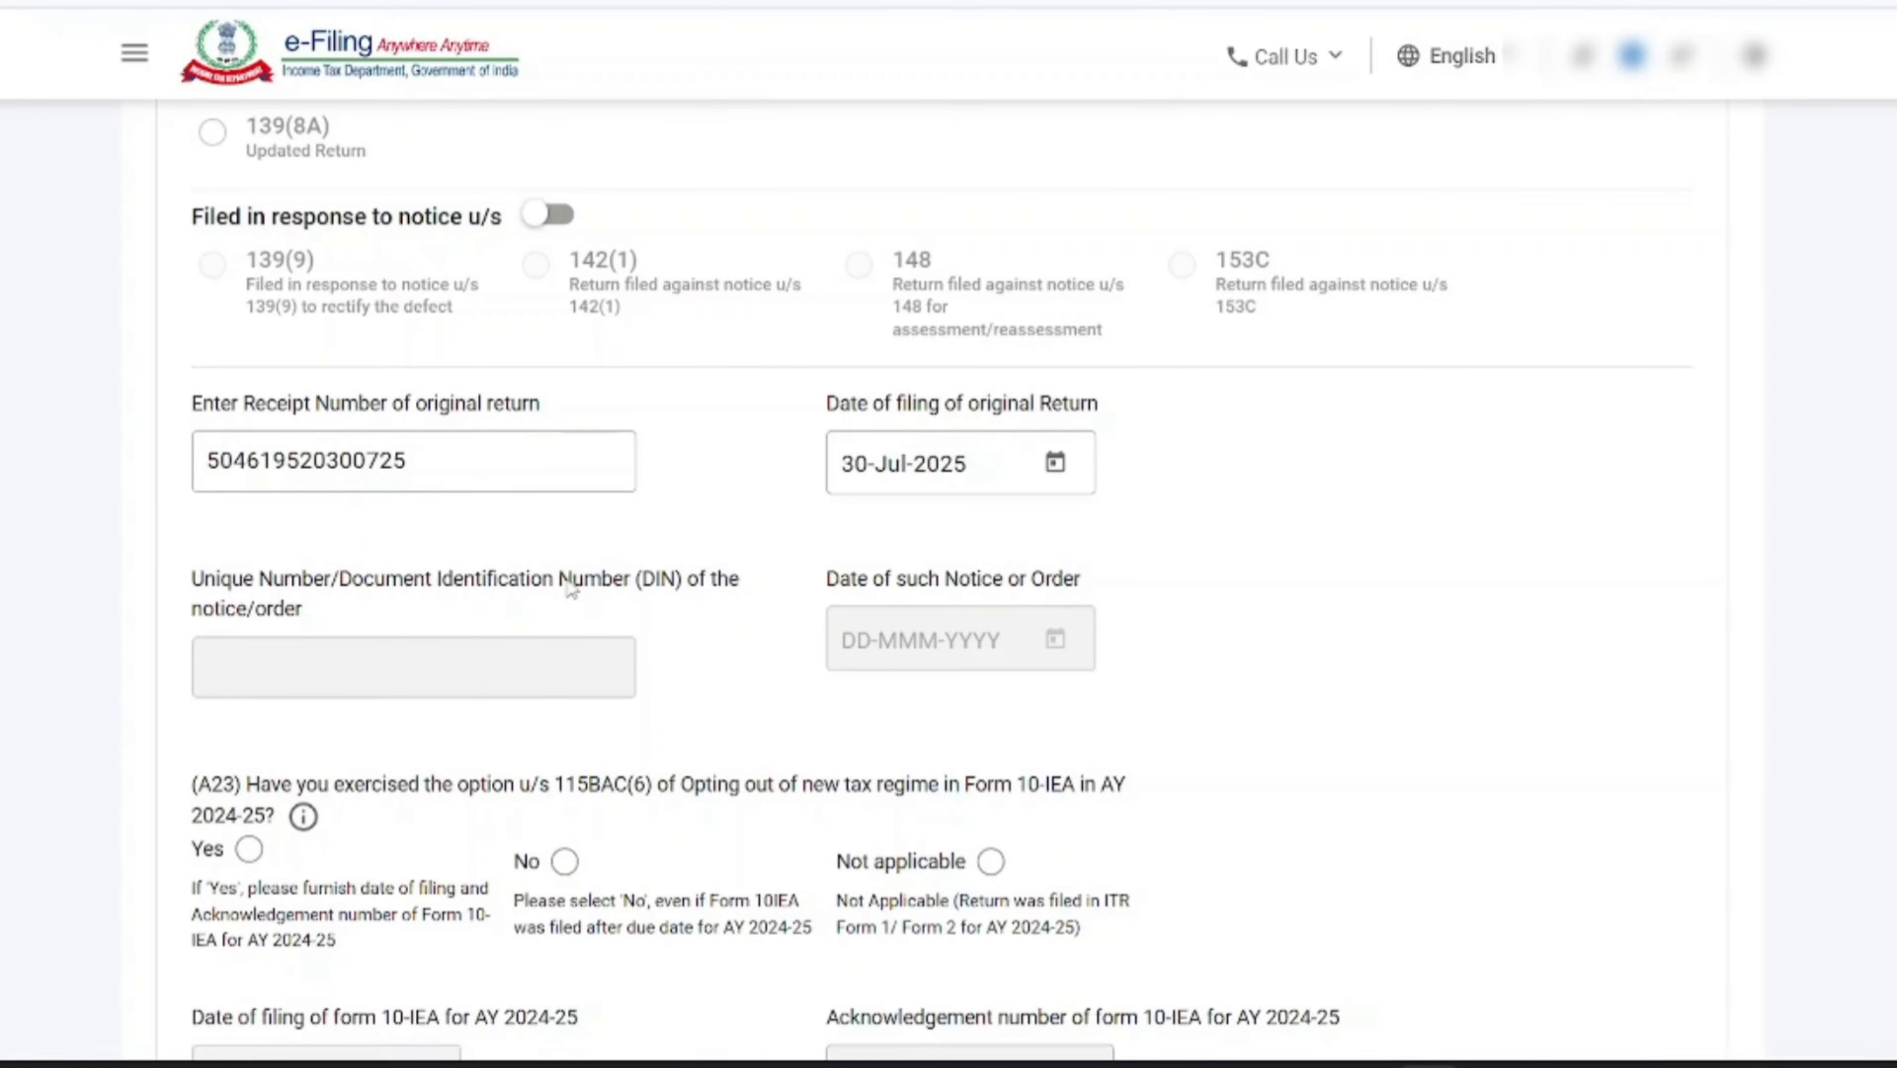
Answer No to having opted out of the new tax regime in AY 2024-25 and No to opting out for the current assessment year
scroll(569, 587, down, 3)
scroll(647, 649, down, 2)
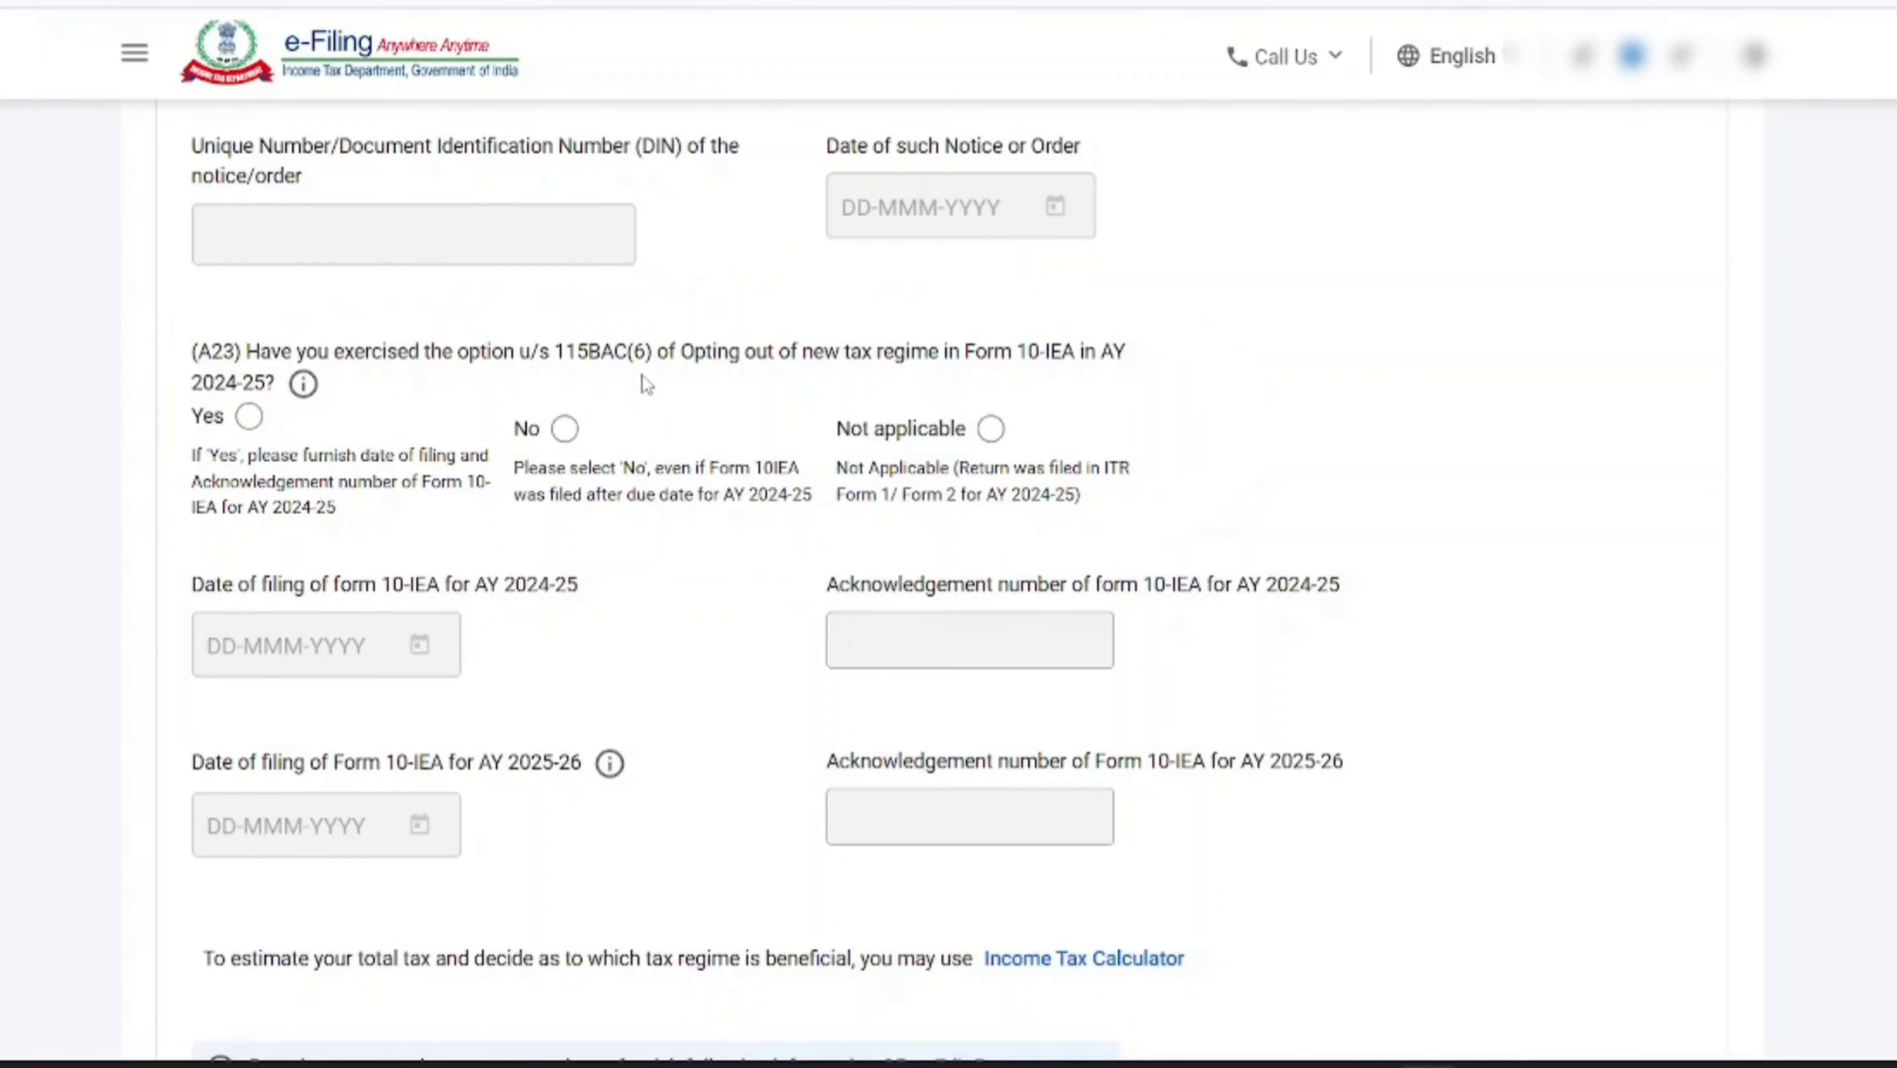
click(566, 430)
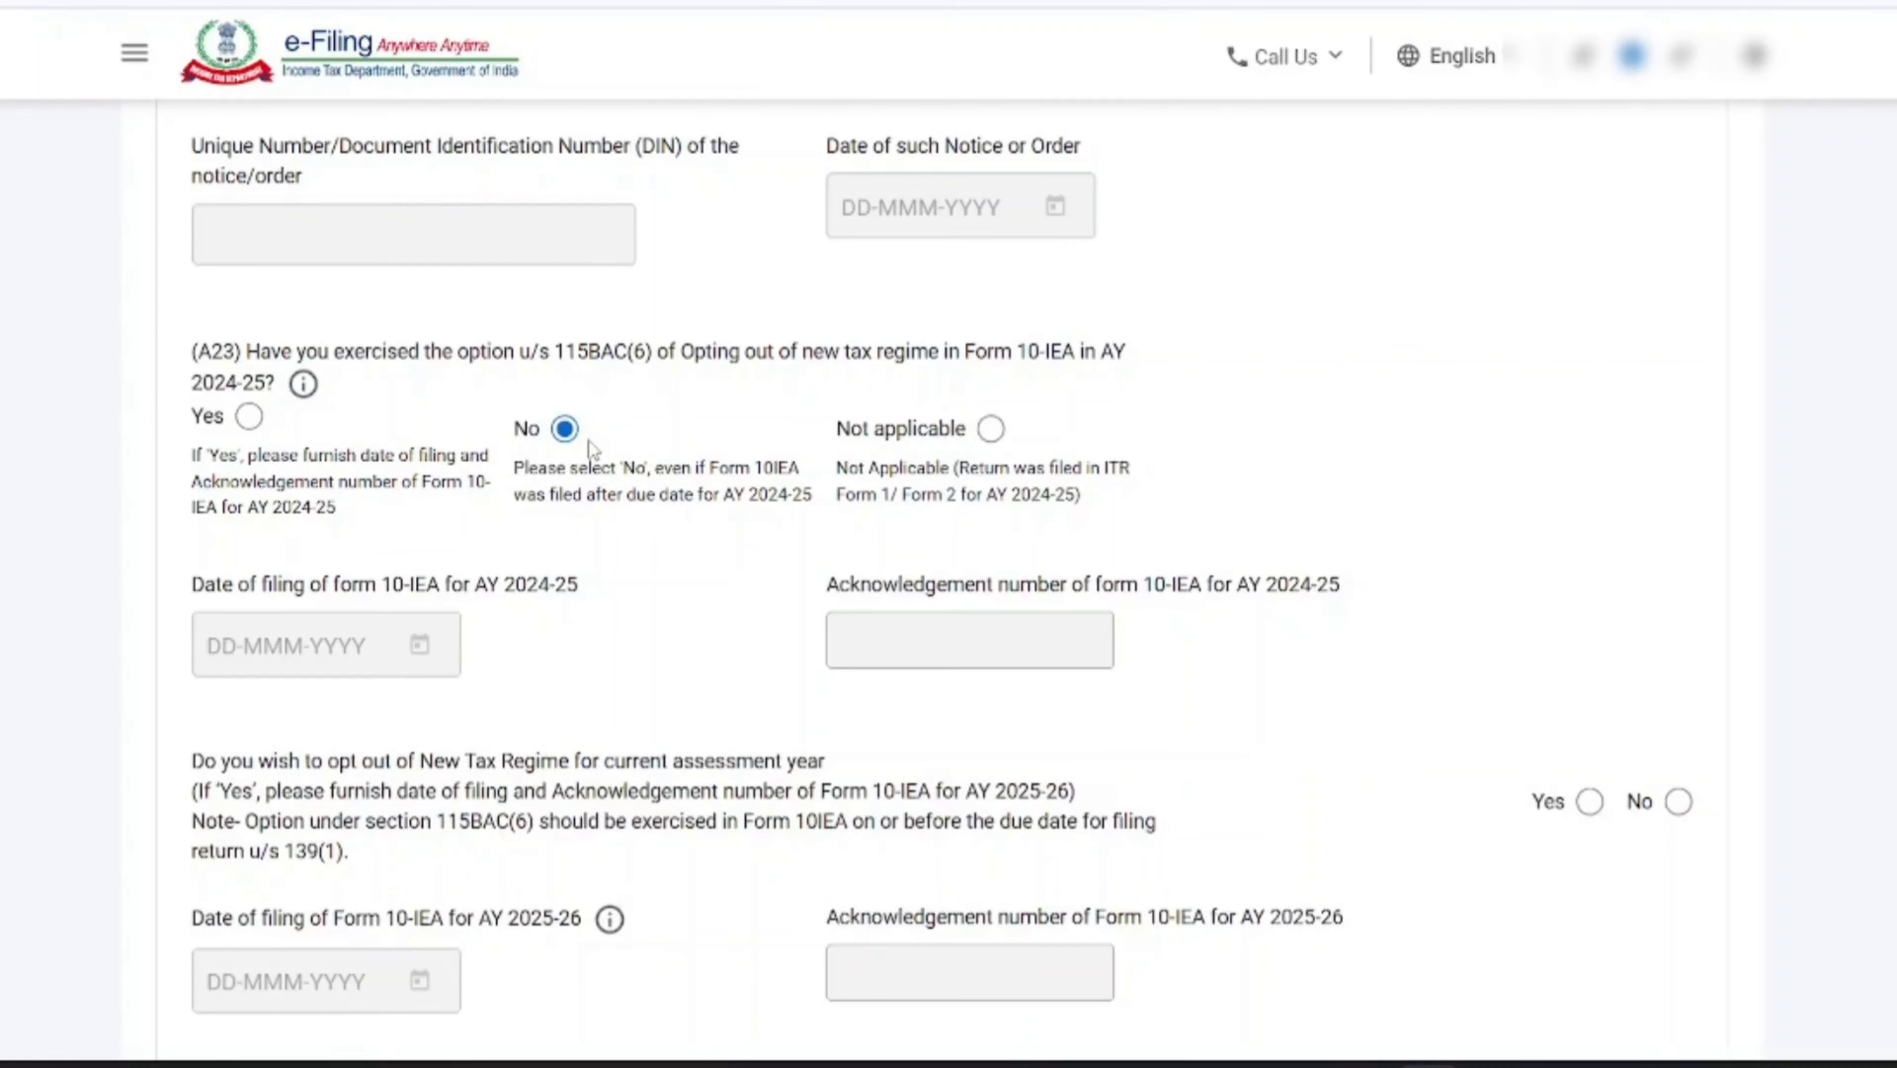
scroll(590, 440, down, 4)
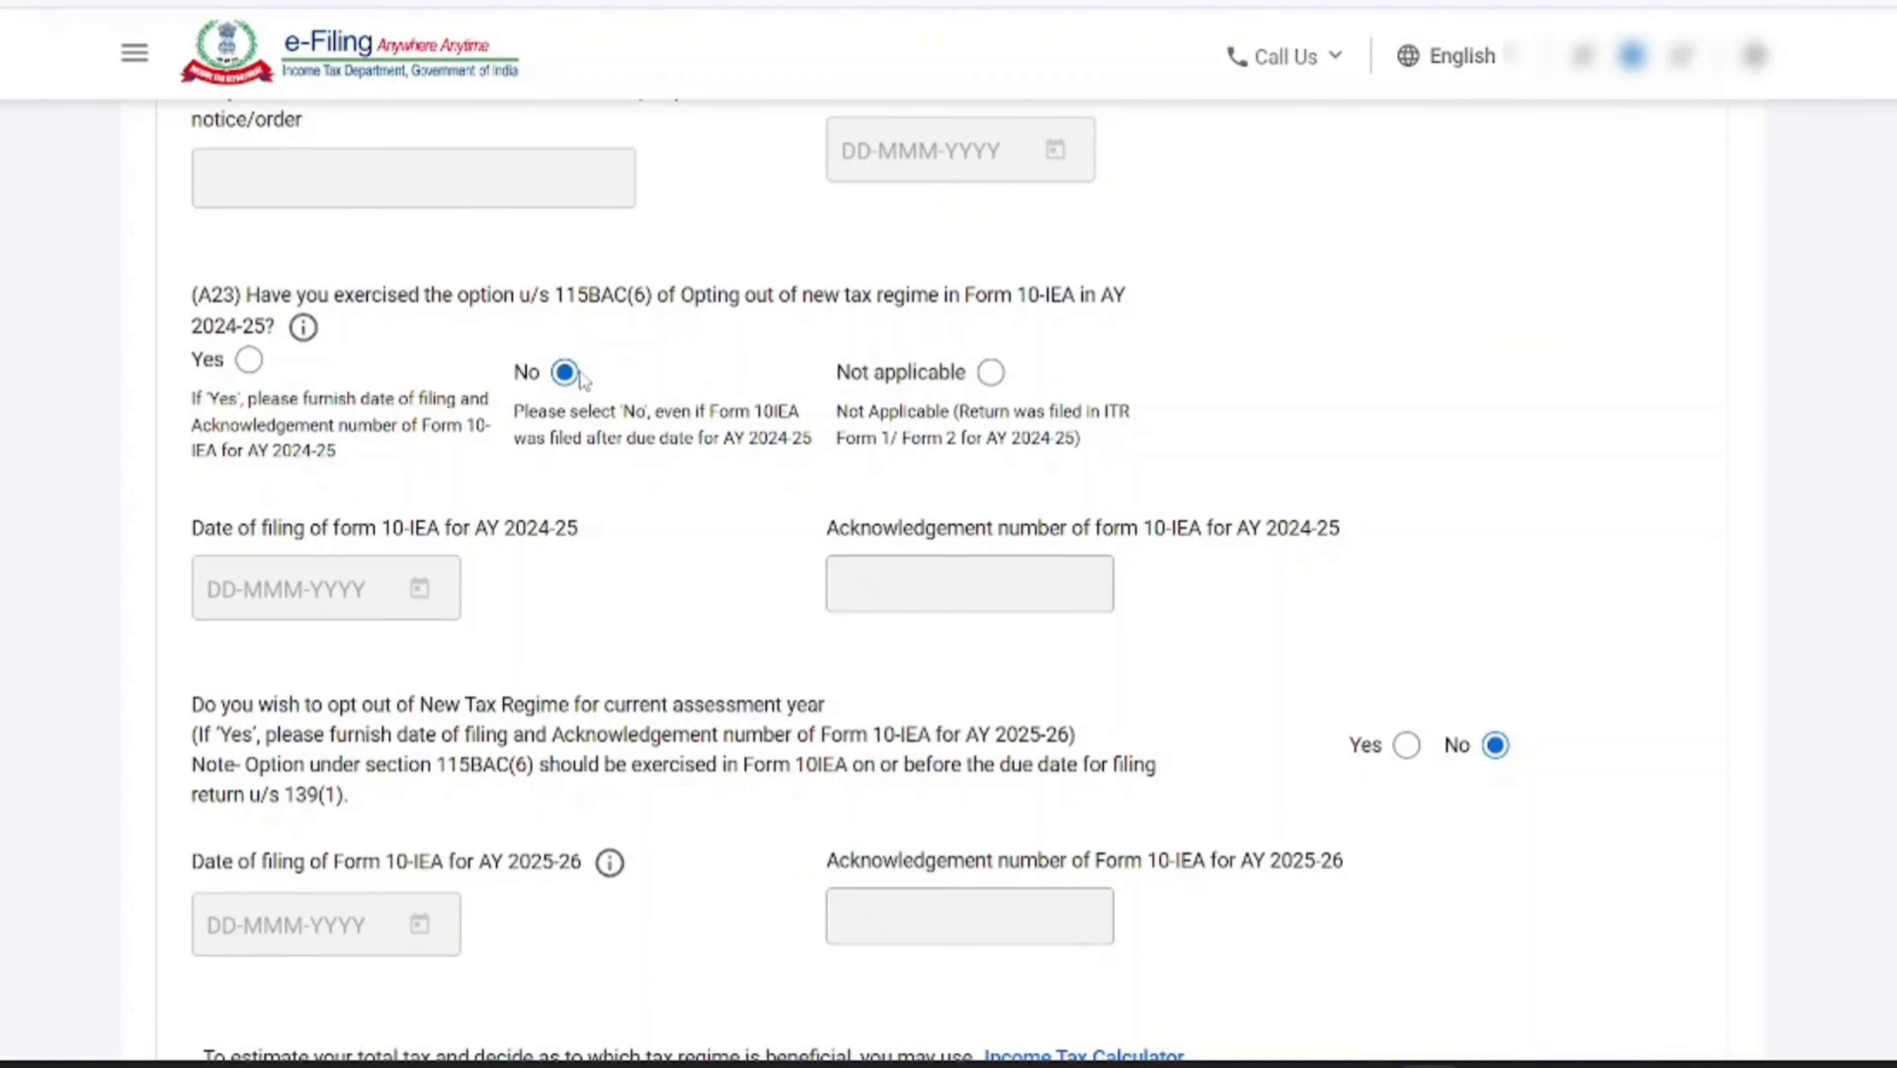
Check the remaining filing answers and confirm the Part A General - Personal Information section
scroll(549, 596, down, 2)
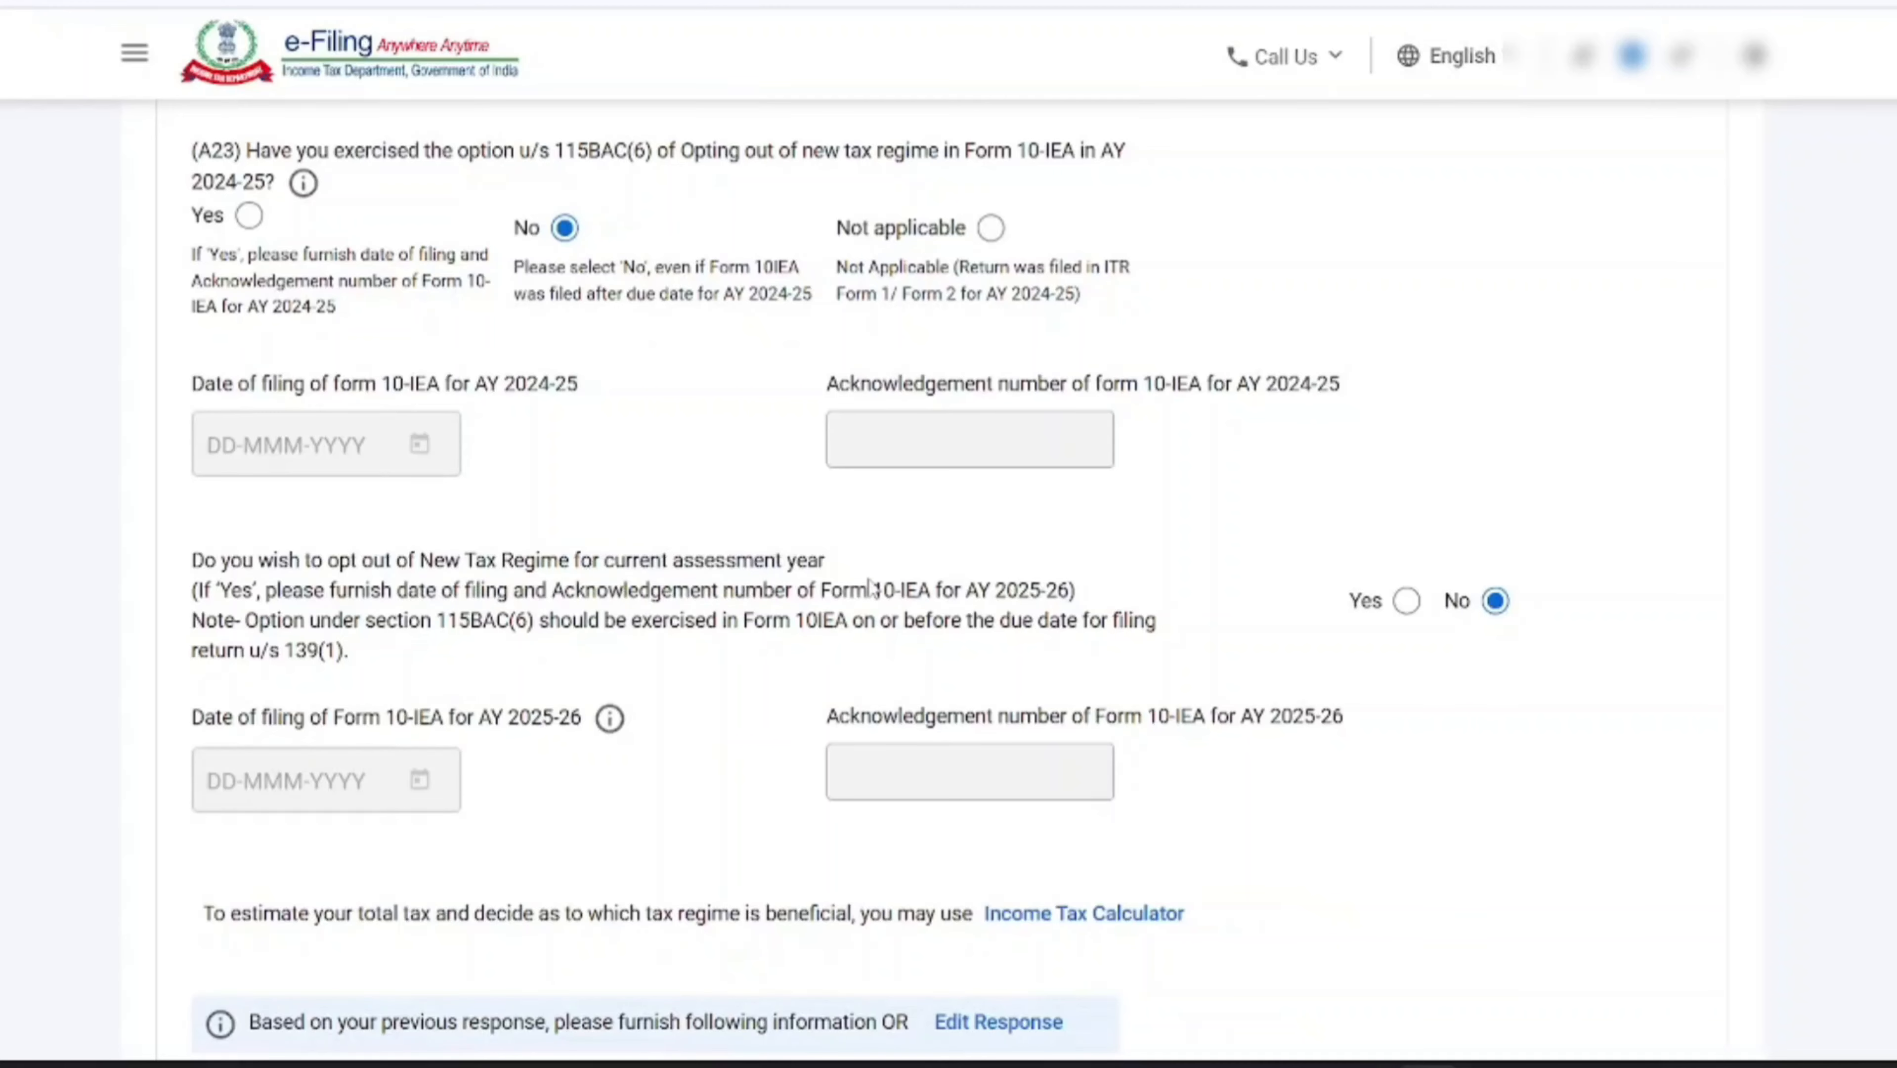
scroll(1510, 606, down, 10)
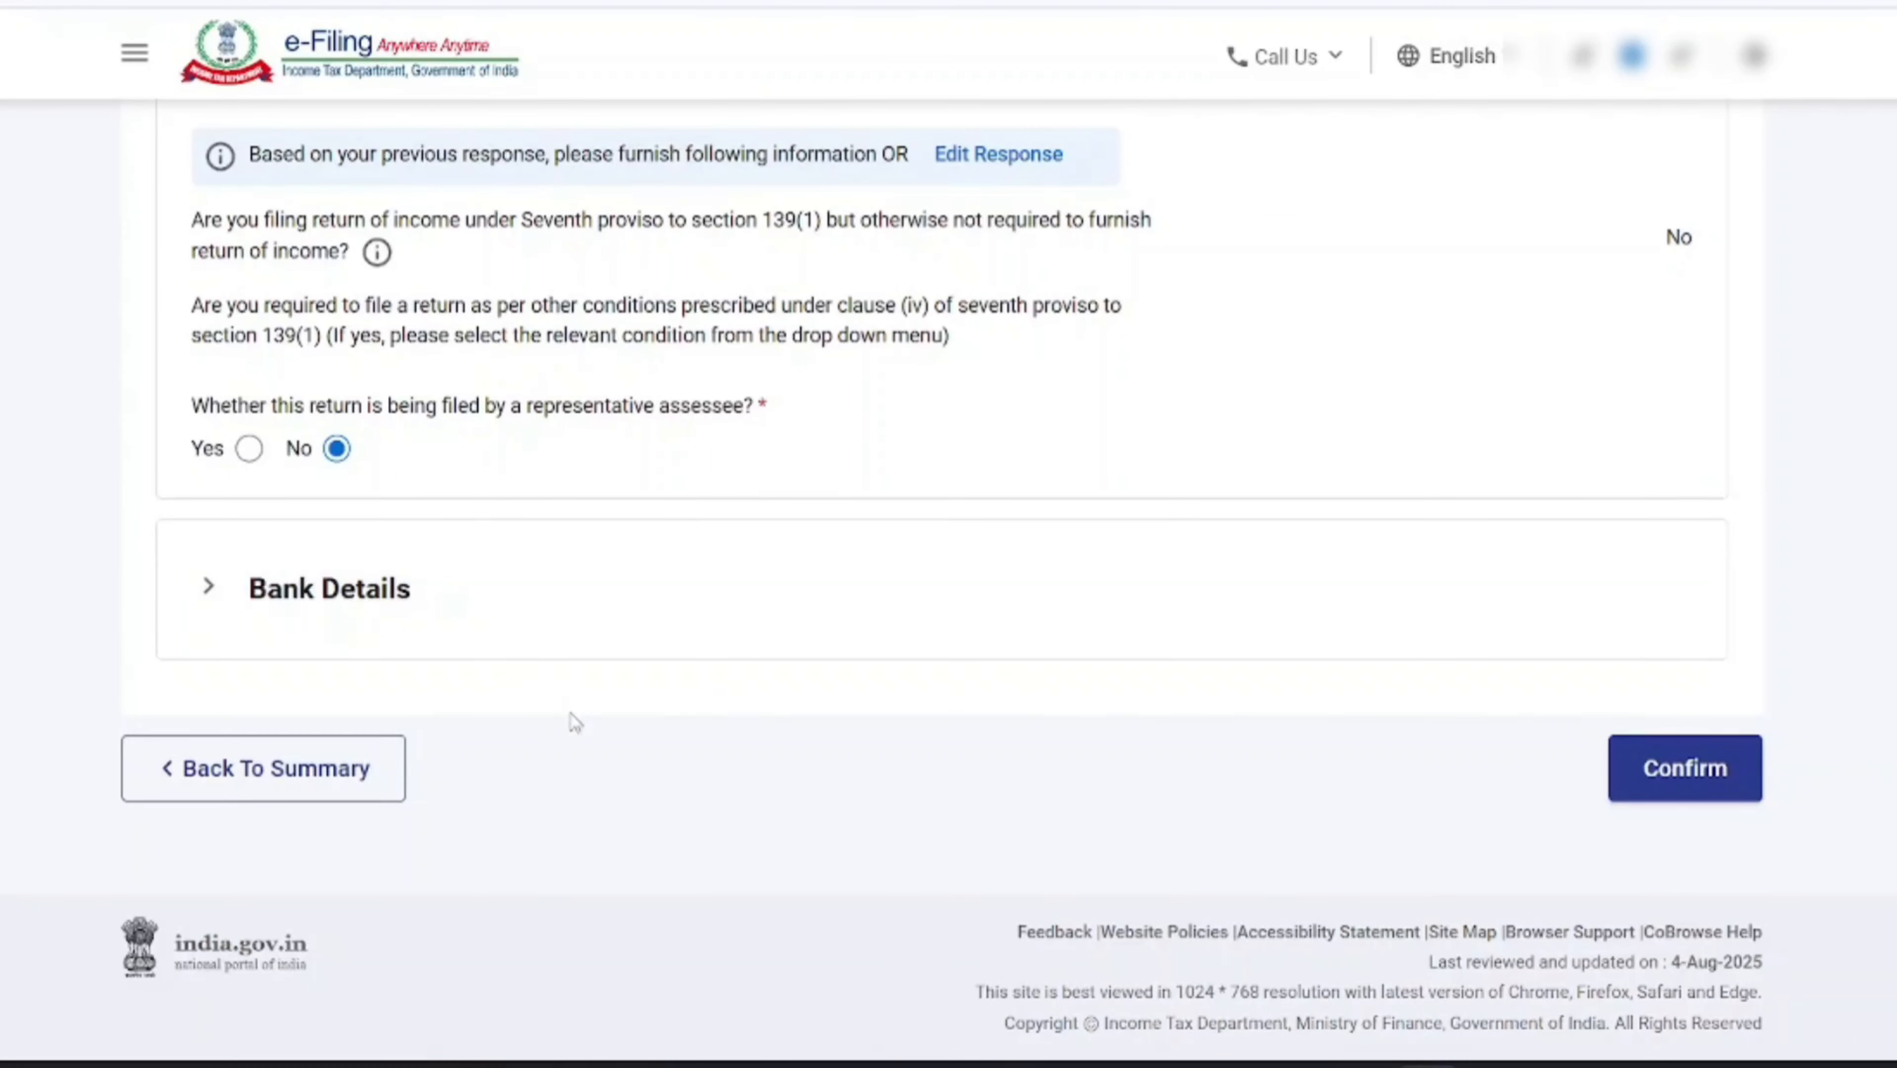
click(1679, 787)
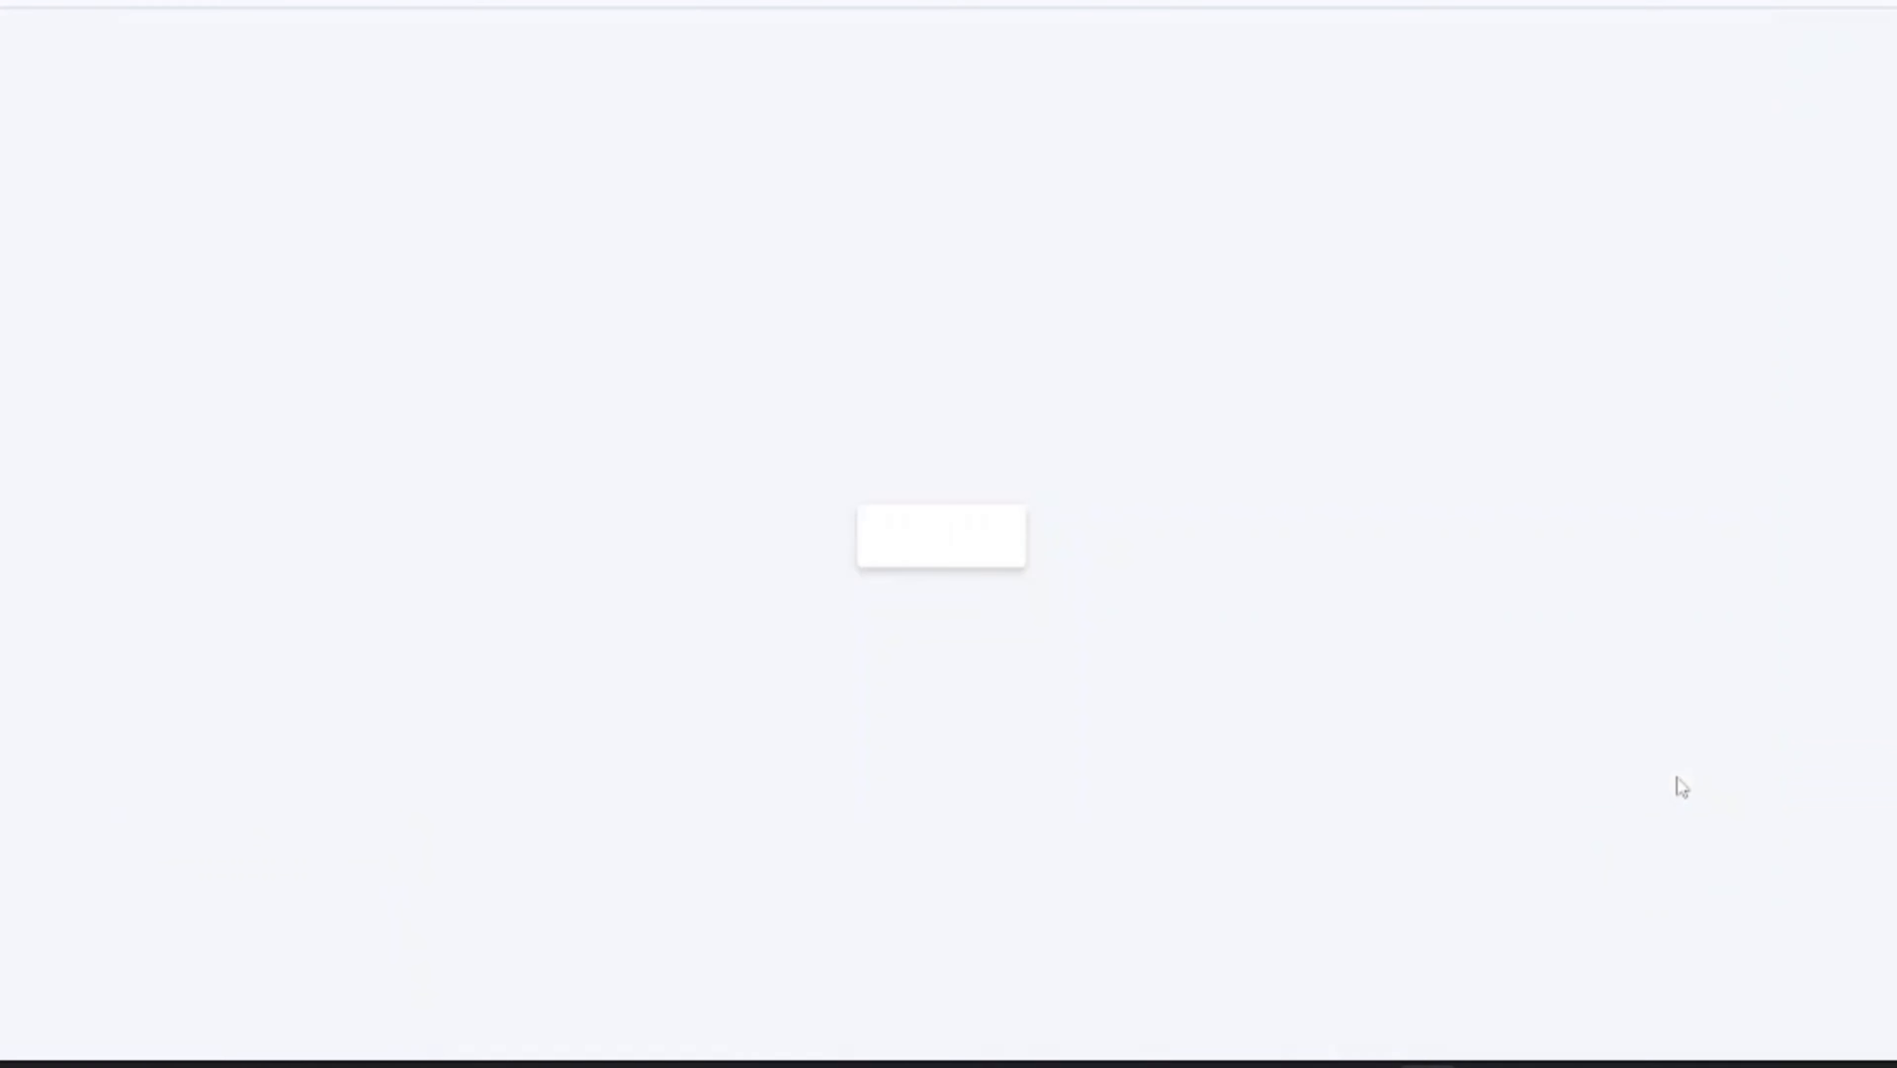
Open the Gross Total Income section from the return summary to verify the income sources
scroll(932, 696, up, 10)
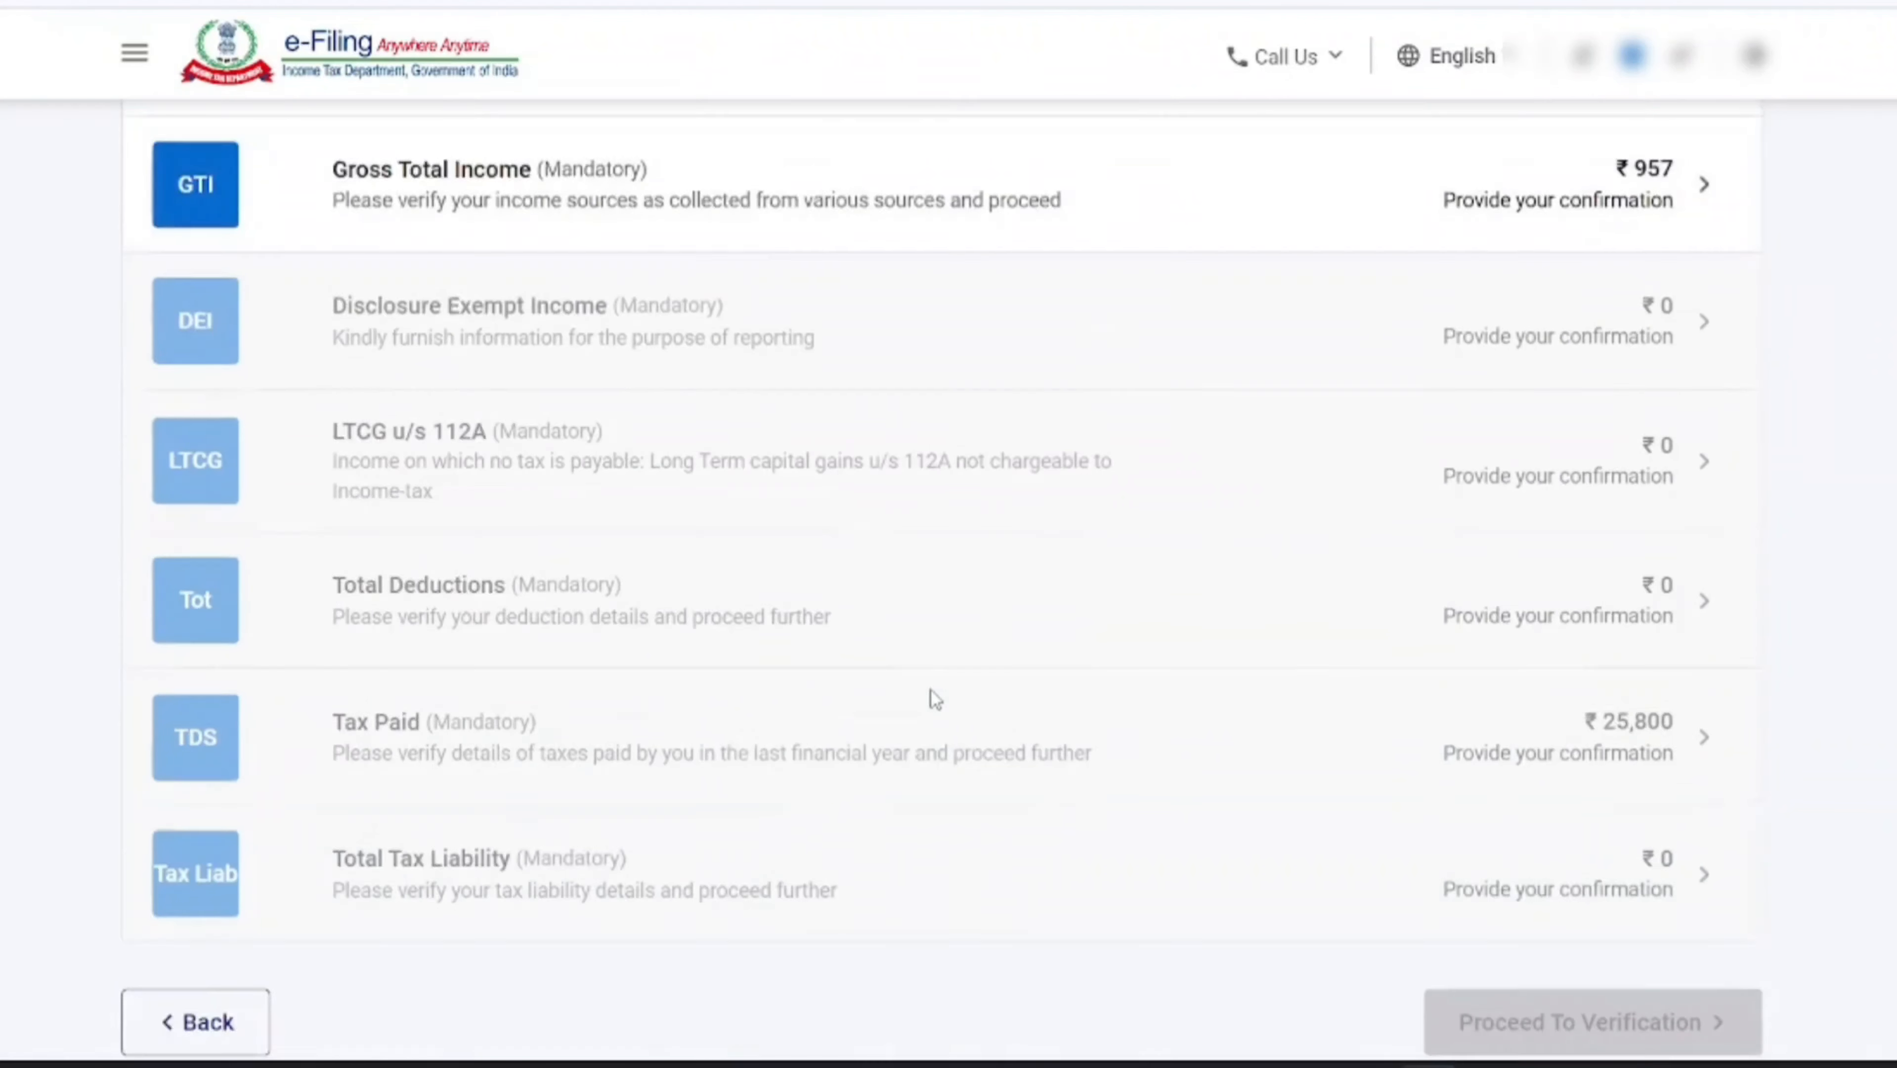
scroll(932, 696, down, 2)
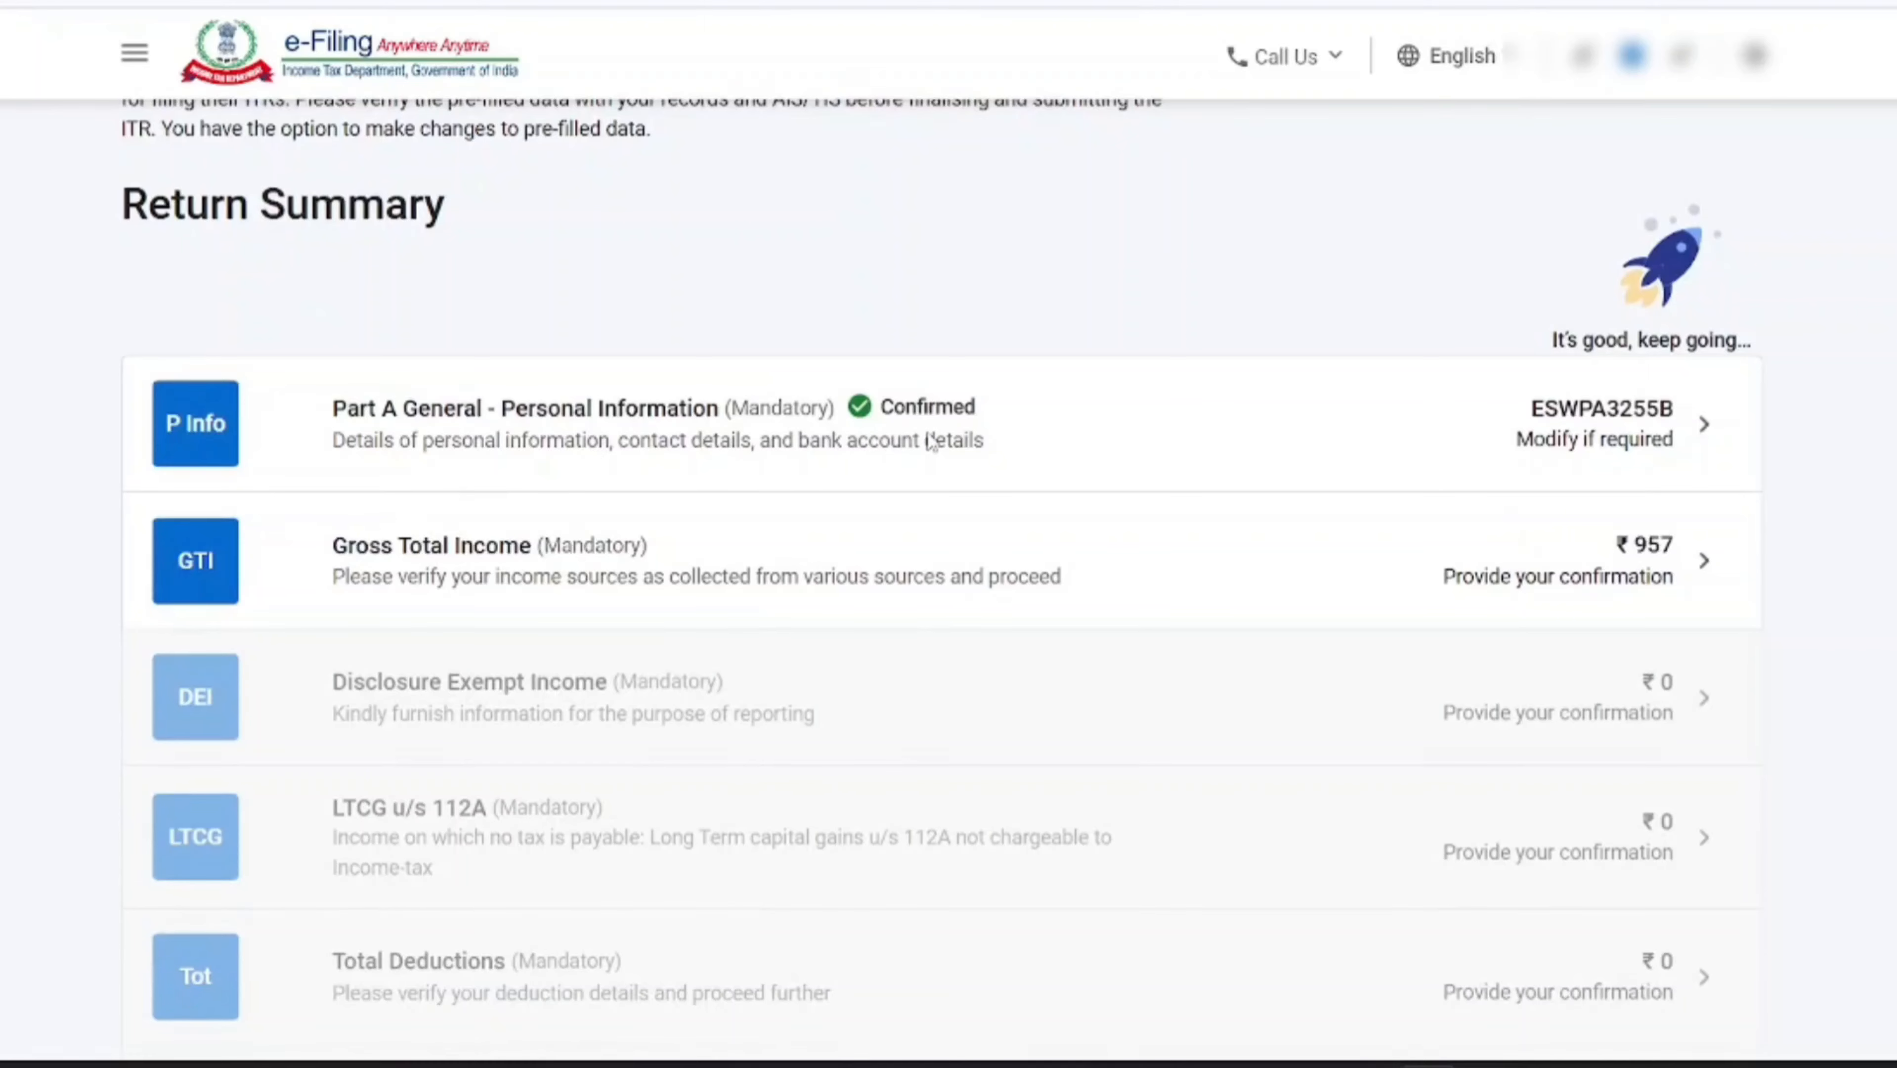
click(458, 572)
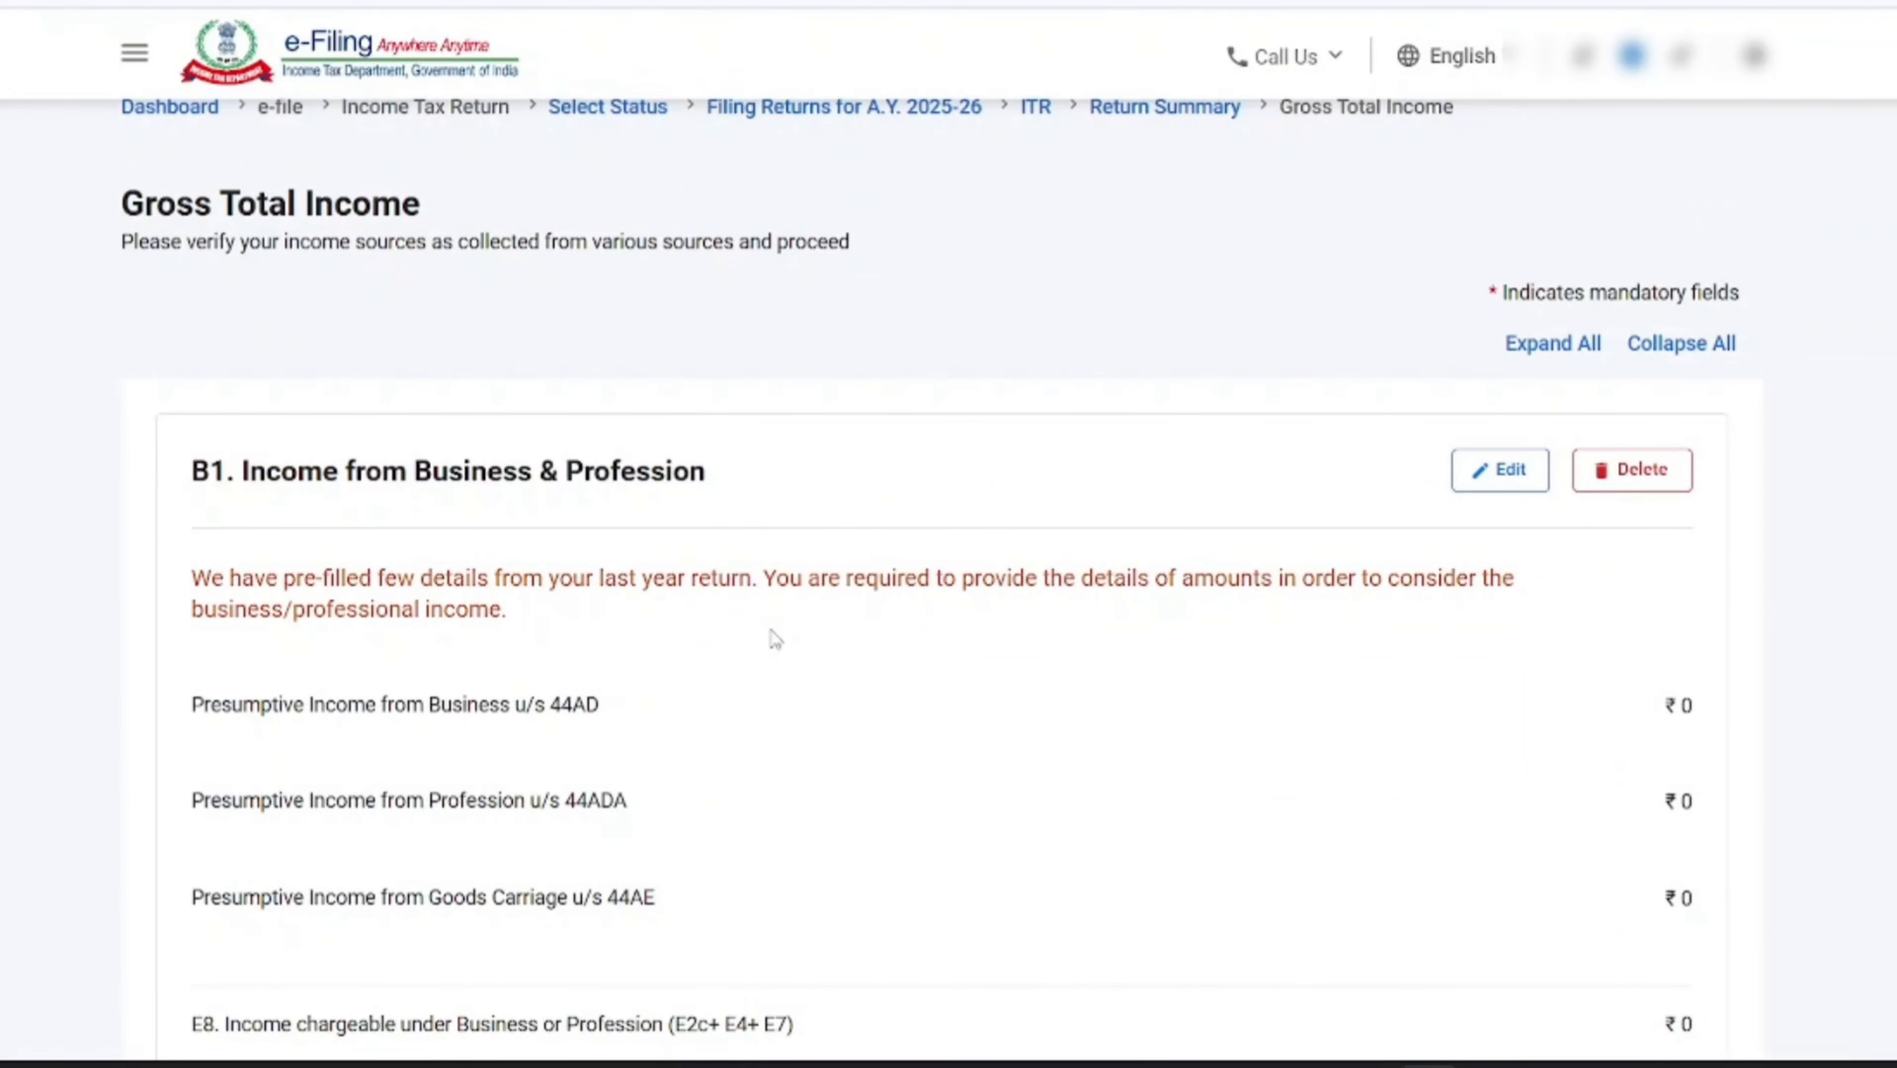
Look through income heads B1 to B4, and open B1. Income from Business & Profession for editing
scroll(822, 628, down, 2)
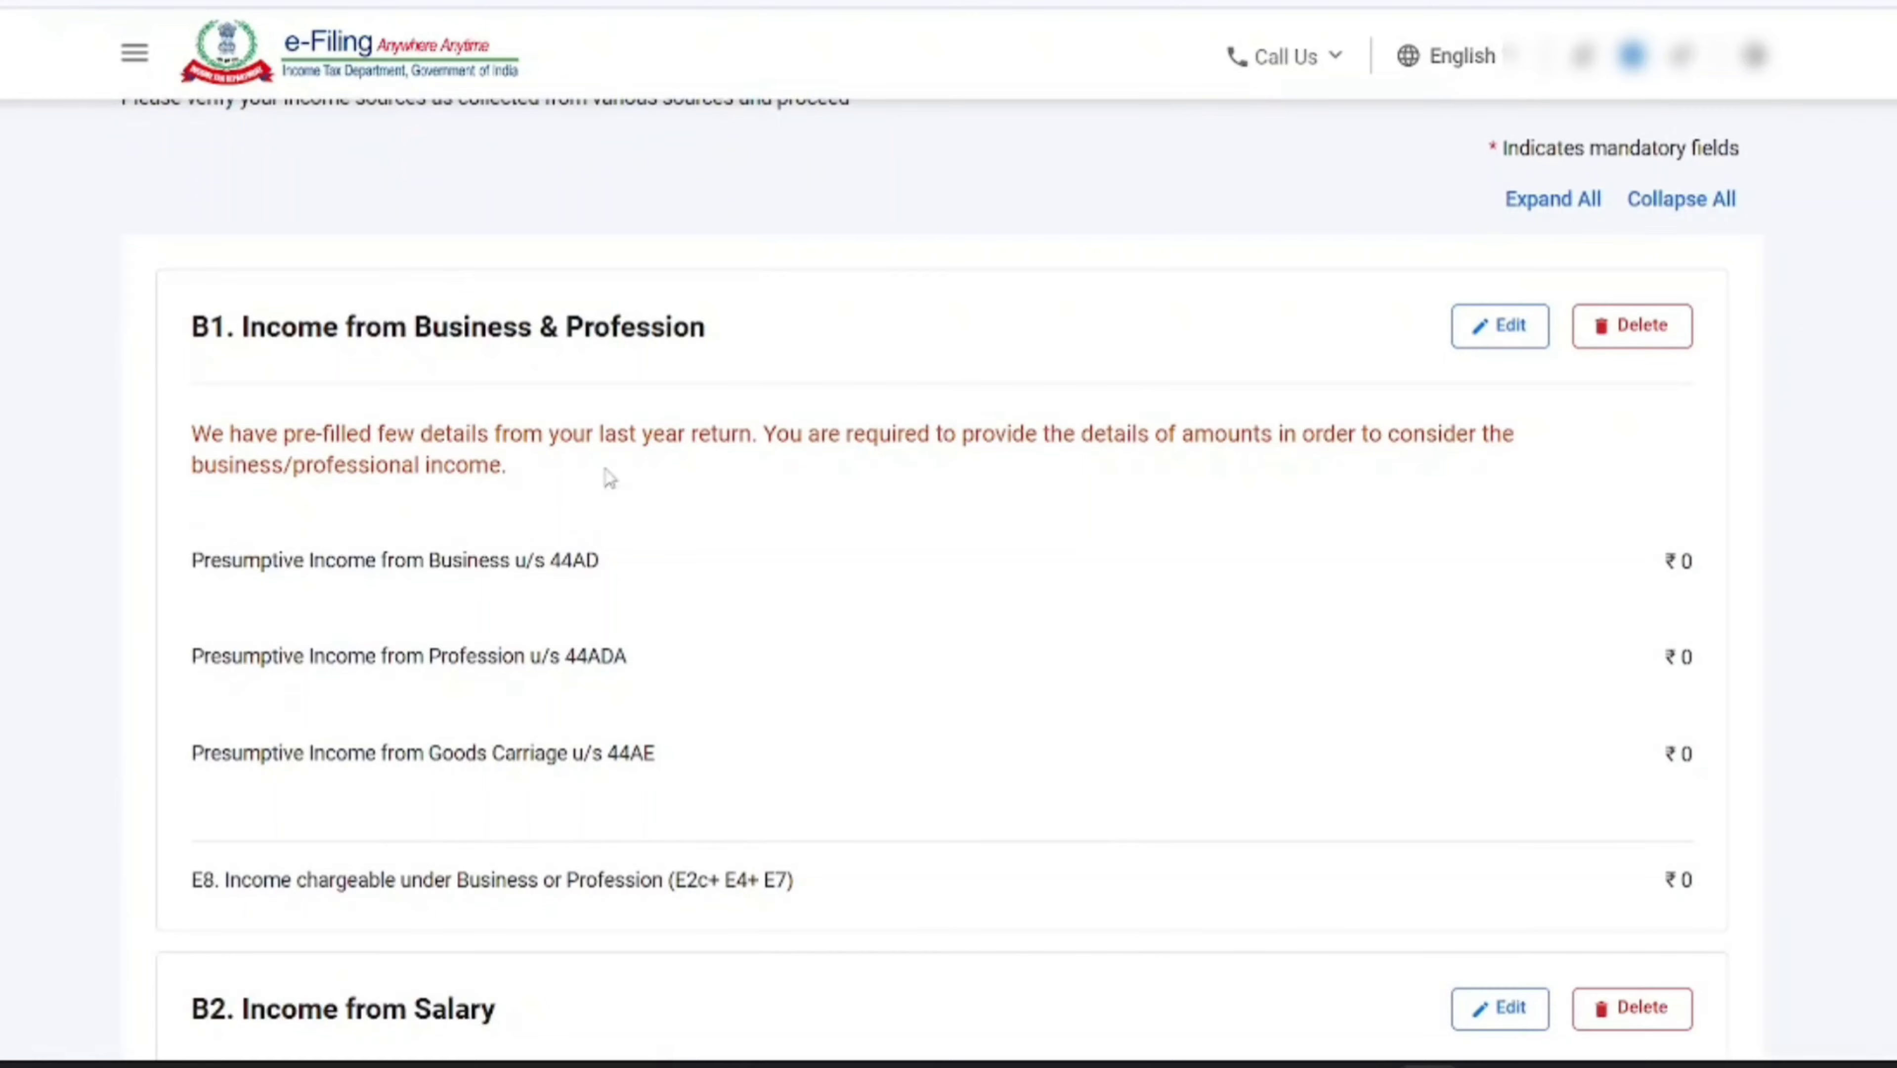
scroll(905, 396, down, 15)
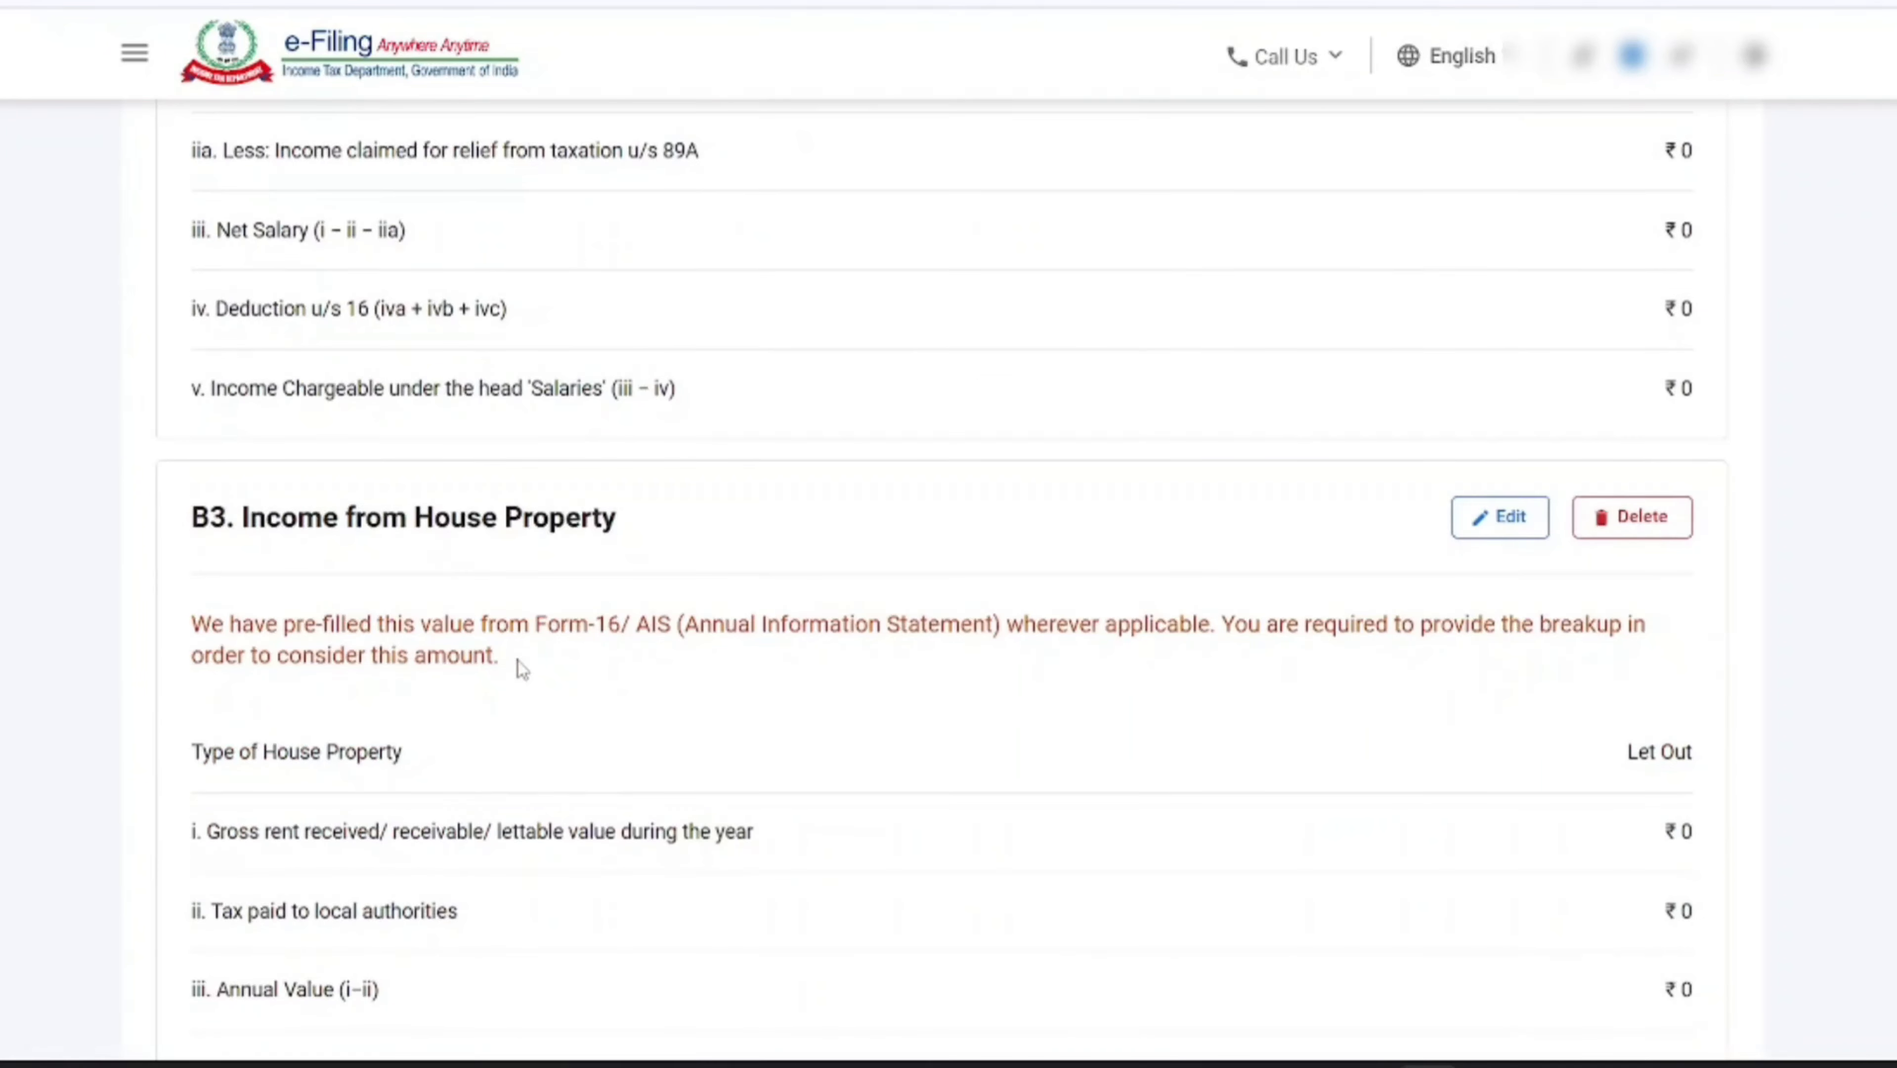
scroll(521, 668, down, 13)
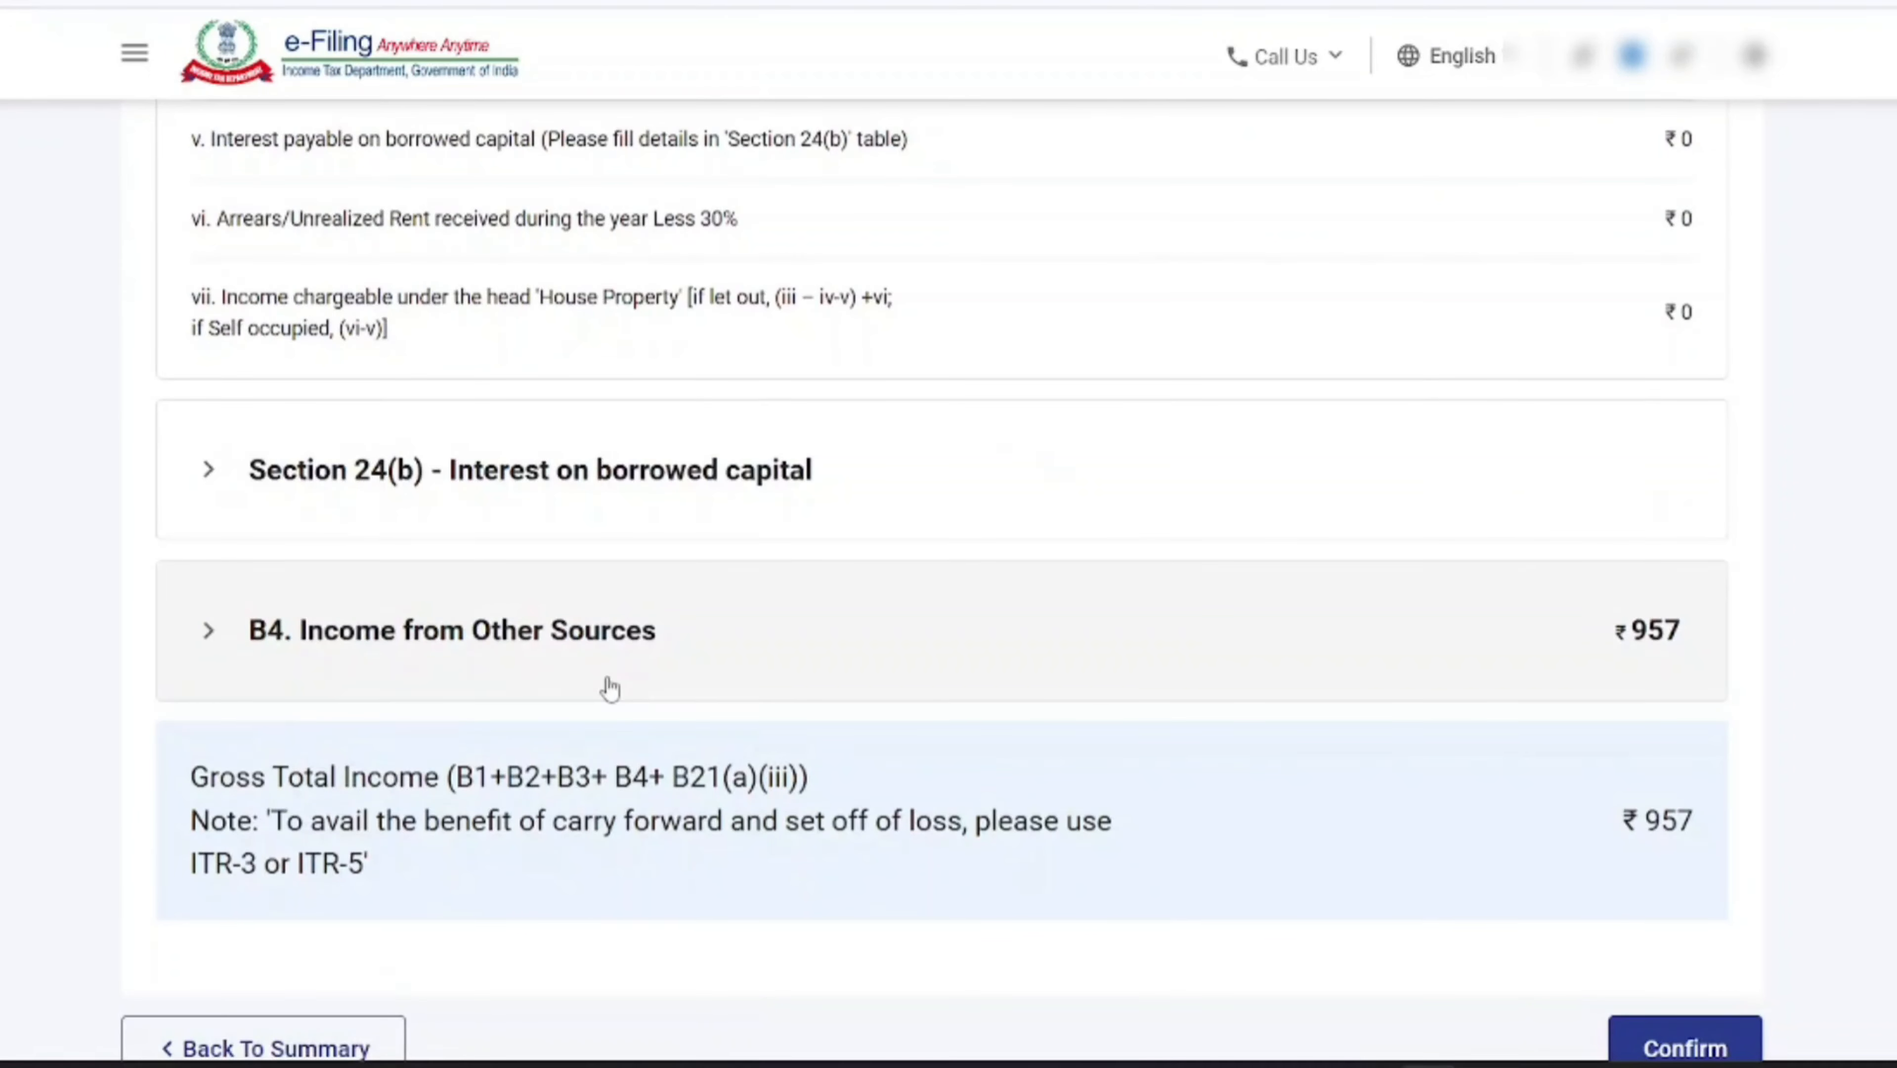
scroll(610, 688, up, 20)
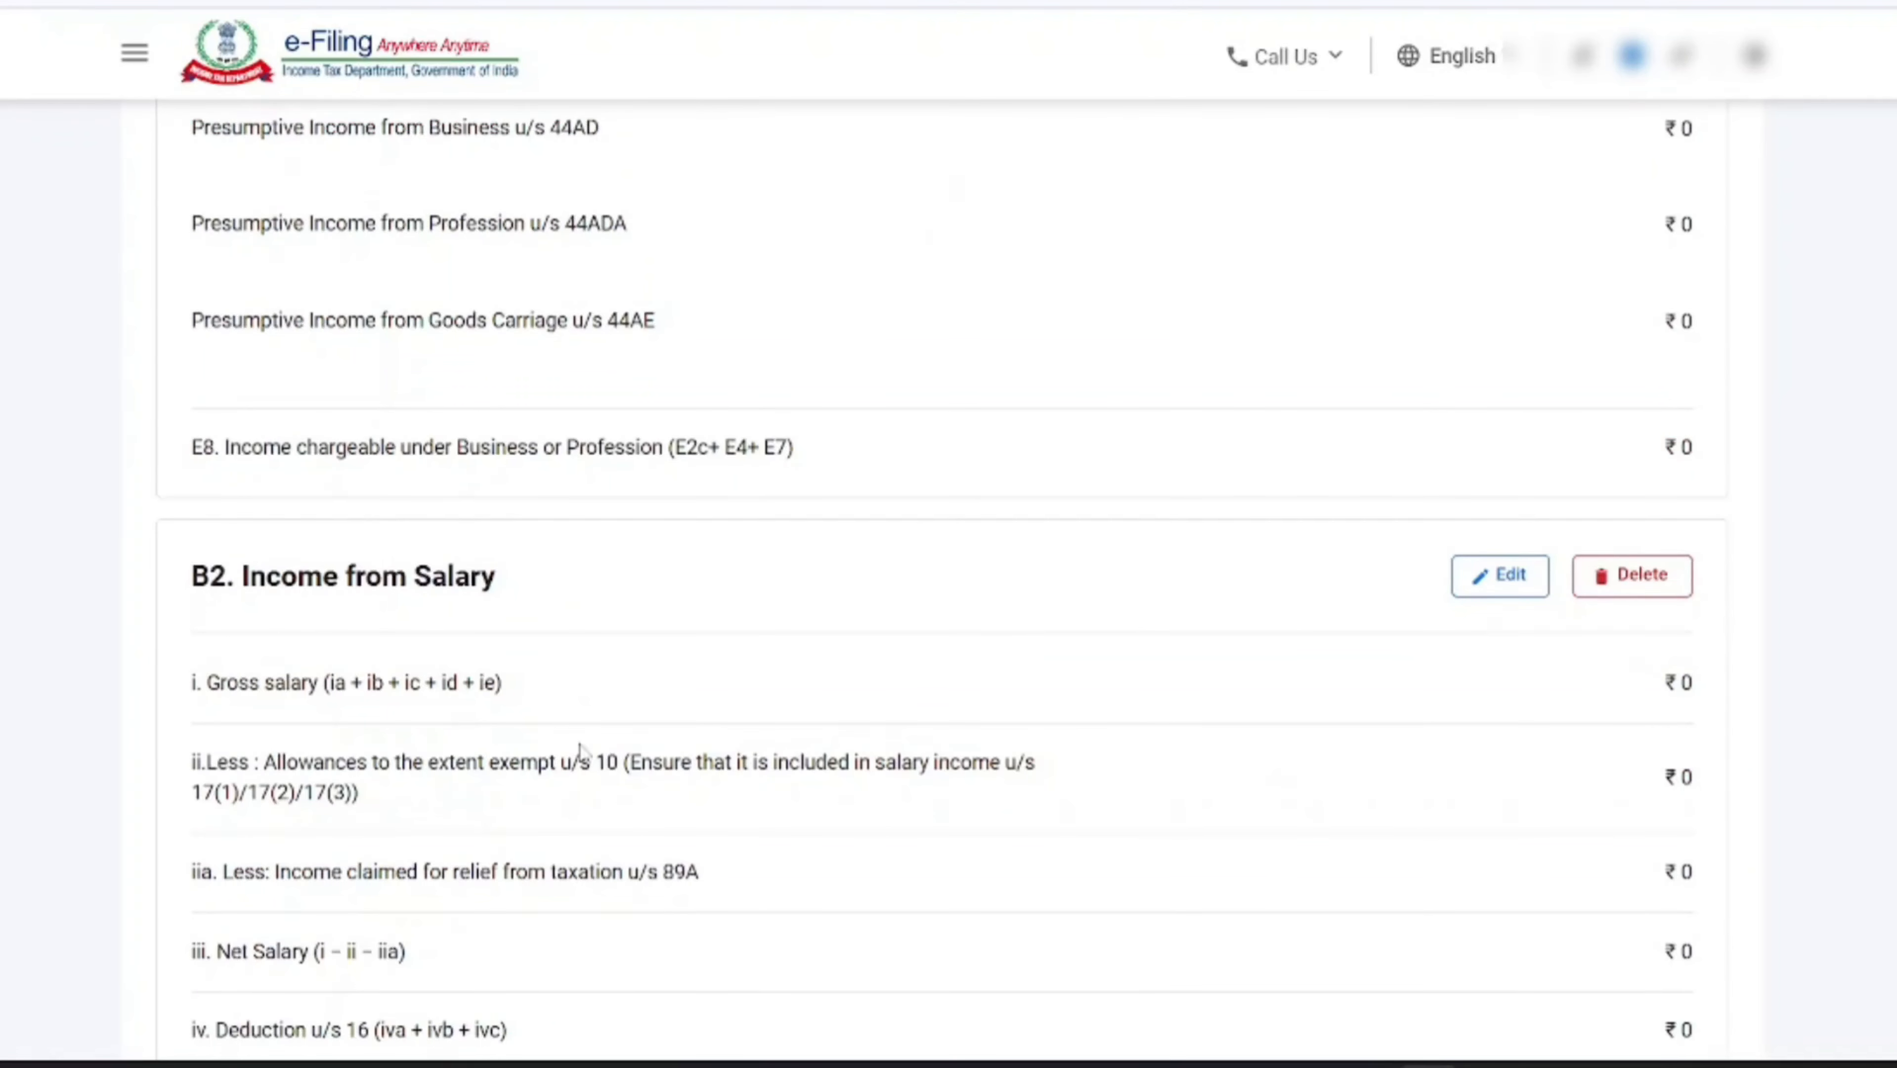
scroll(359, 673, up, 6)
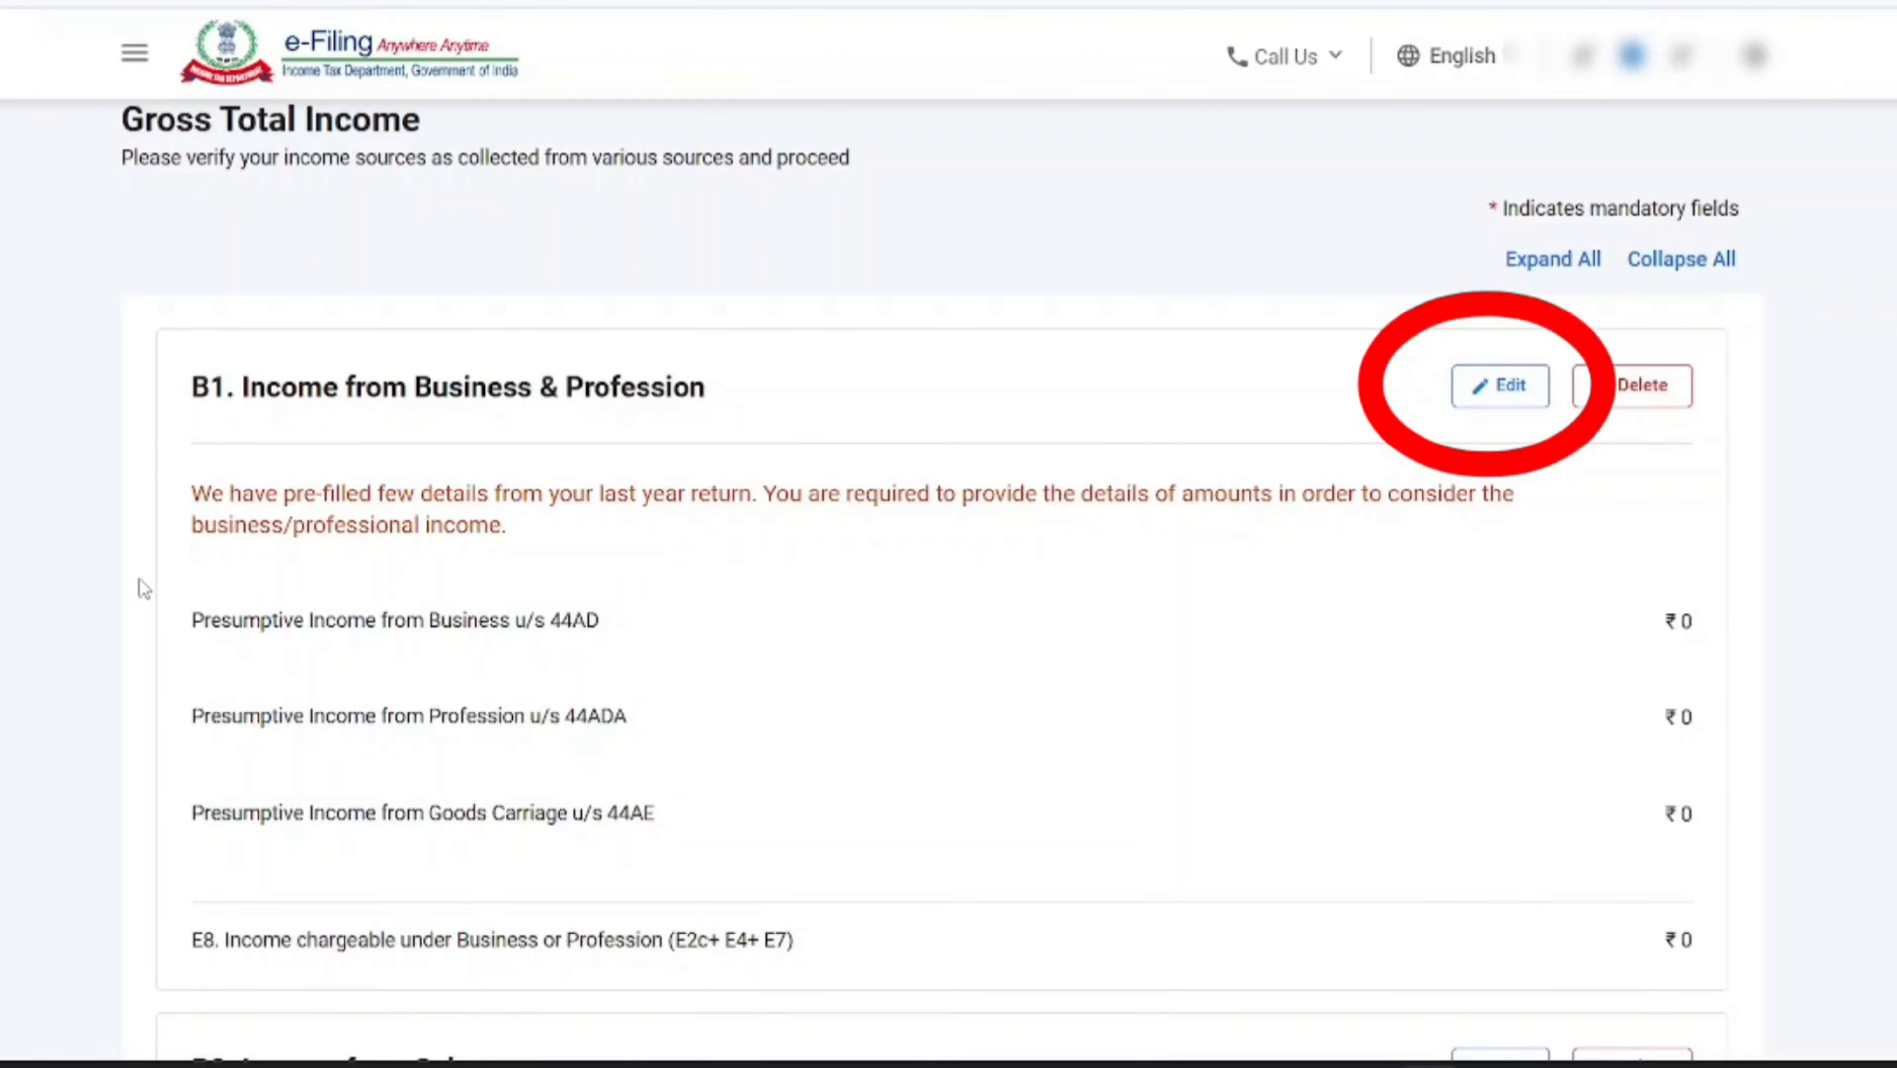
drag(237, 389, 706, 391)
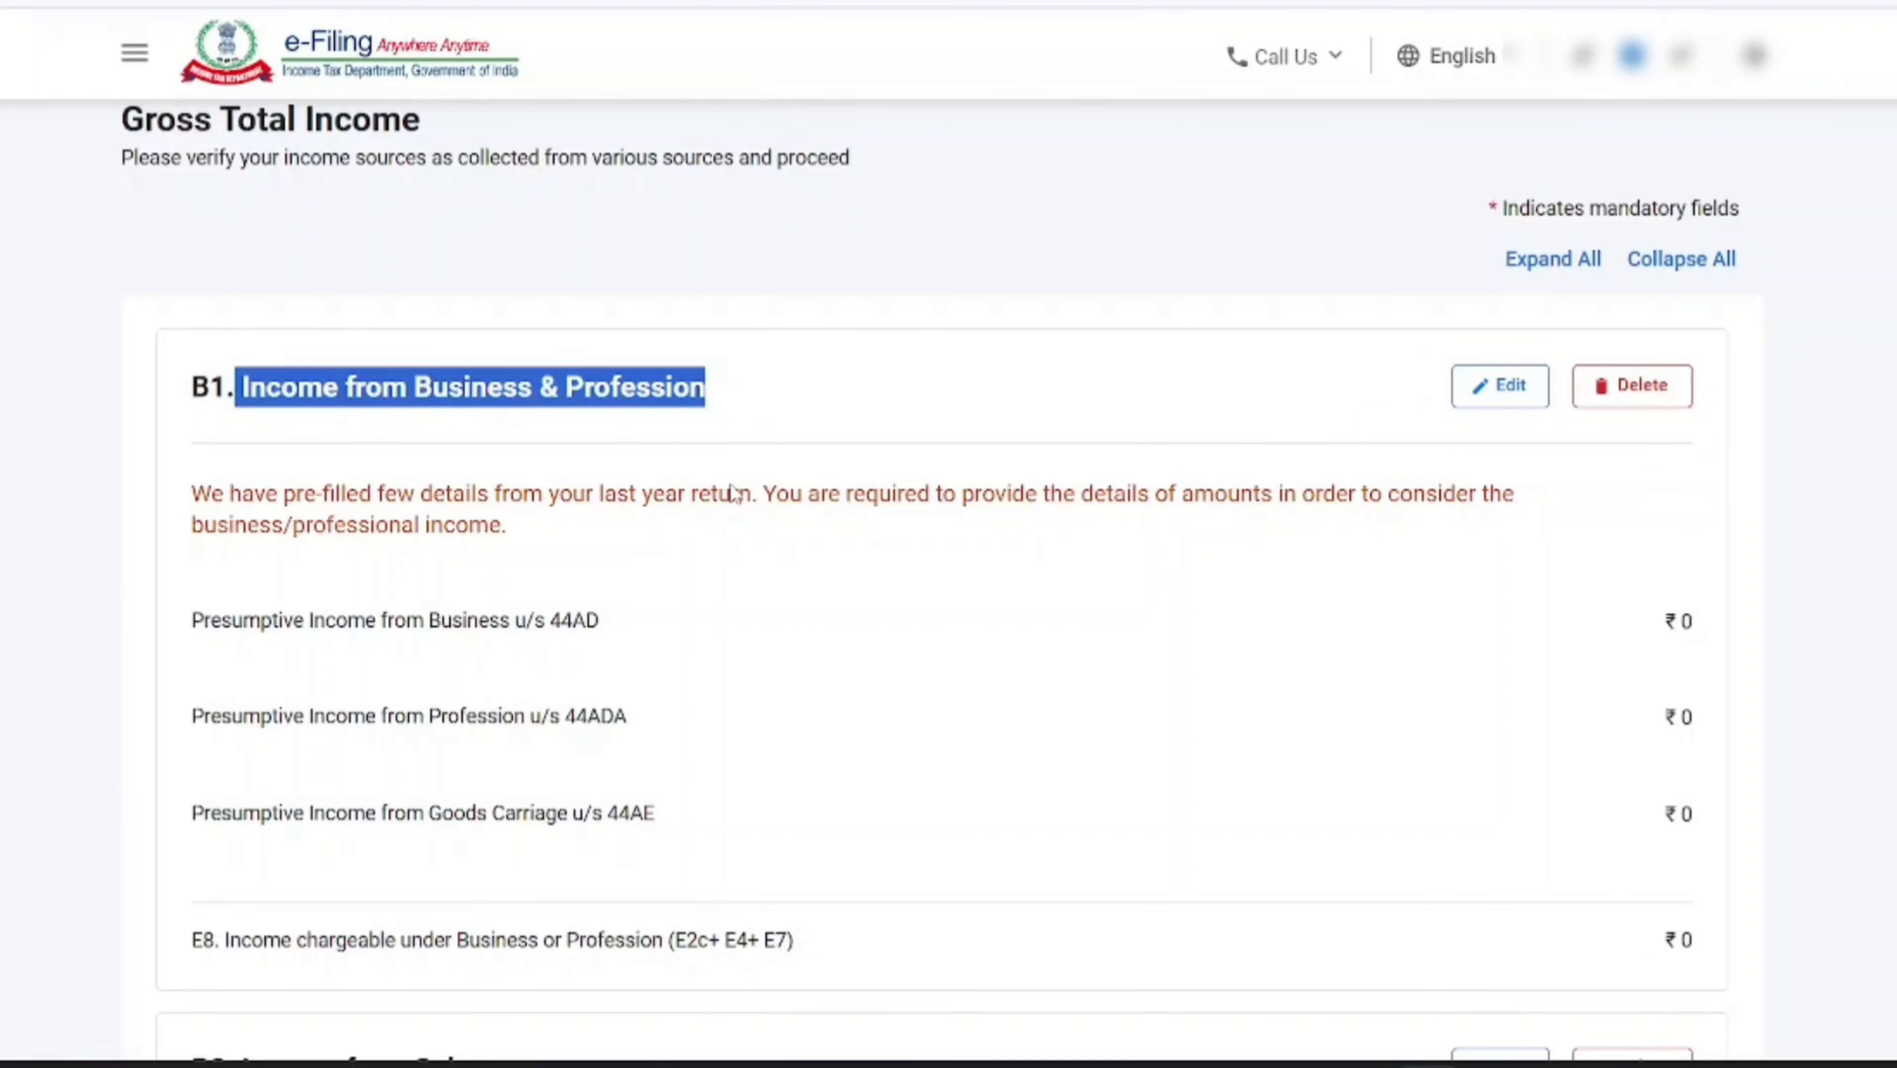
click(377, 397)
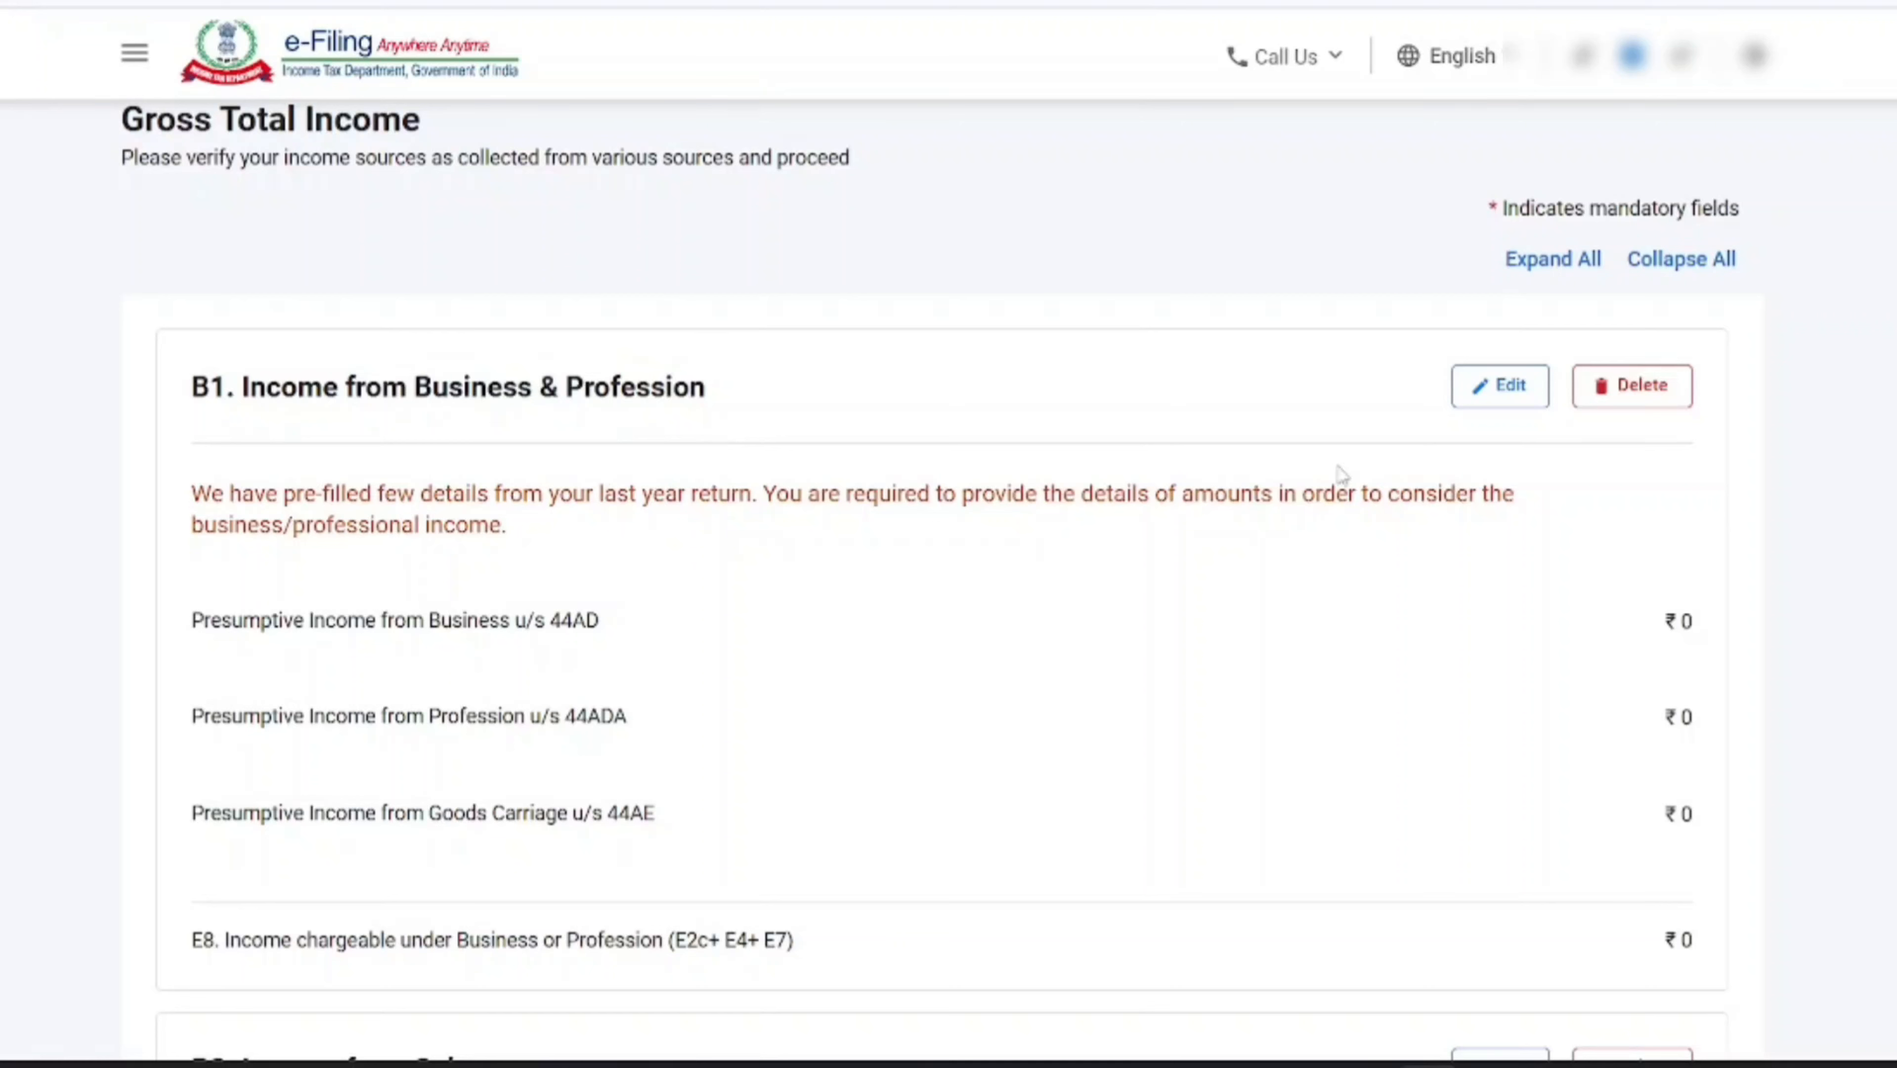
click(1507, 397)
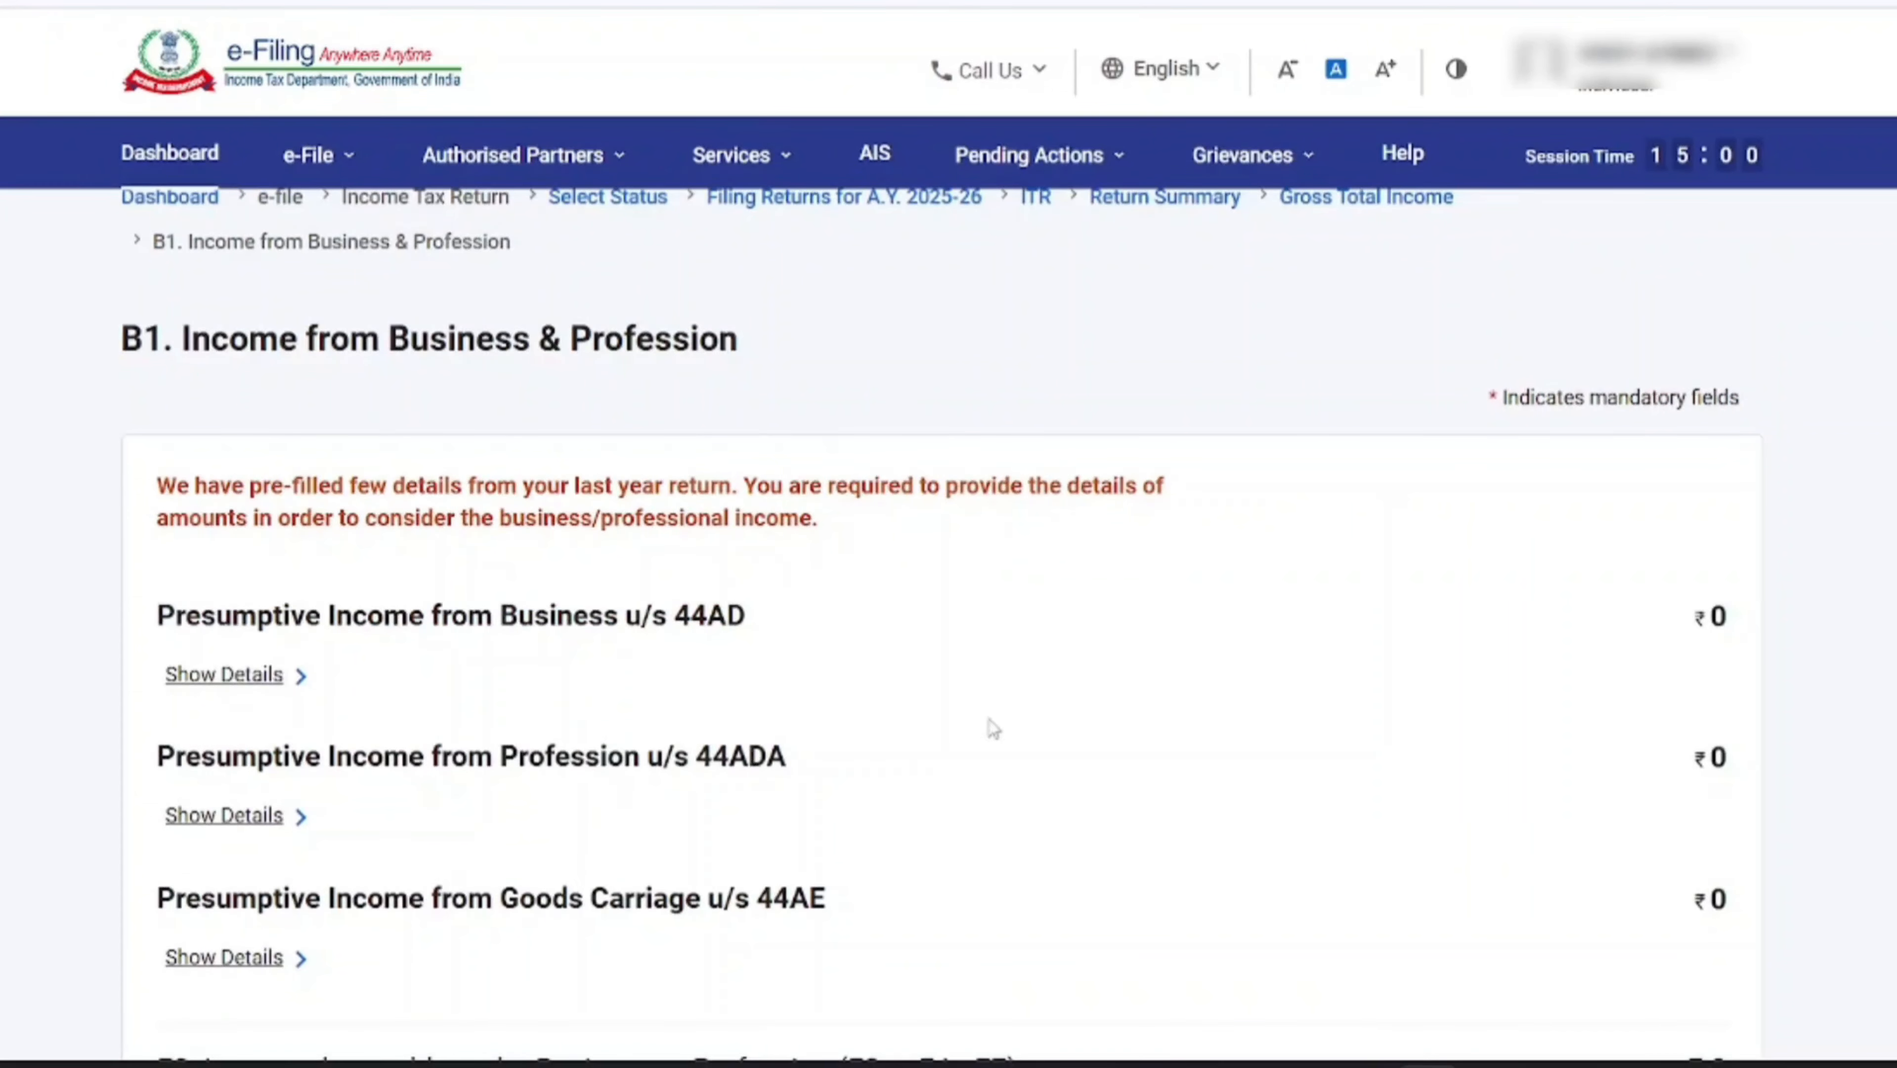
Show the details of Presumptive Income from Business u/s 44AD within the business and profession income
scroll(1038, 713, down, 4)
scroll(1043, 714, up, 2)
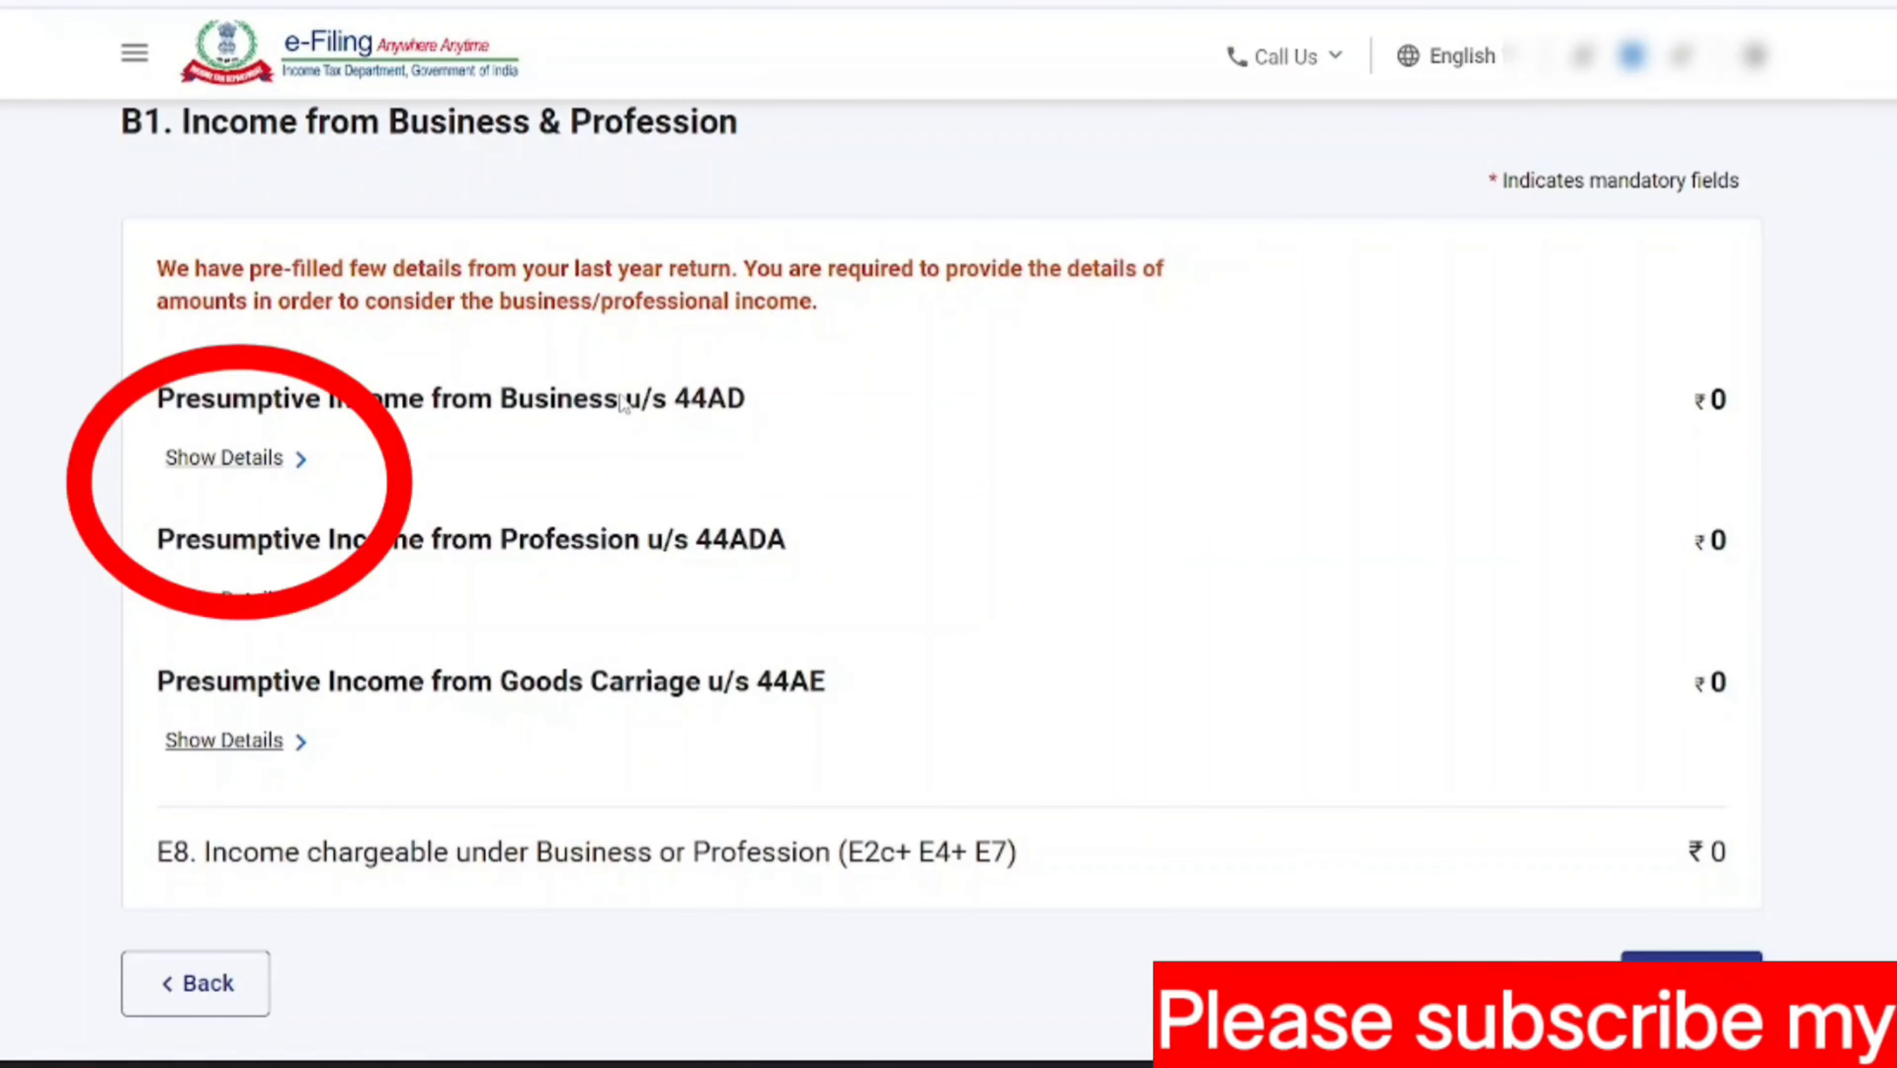
click(260, 460)
scroll(712, 565, down, 4)
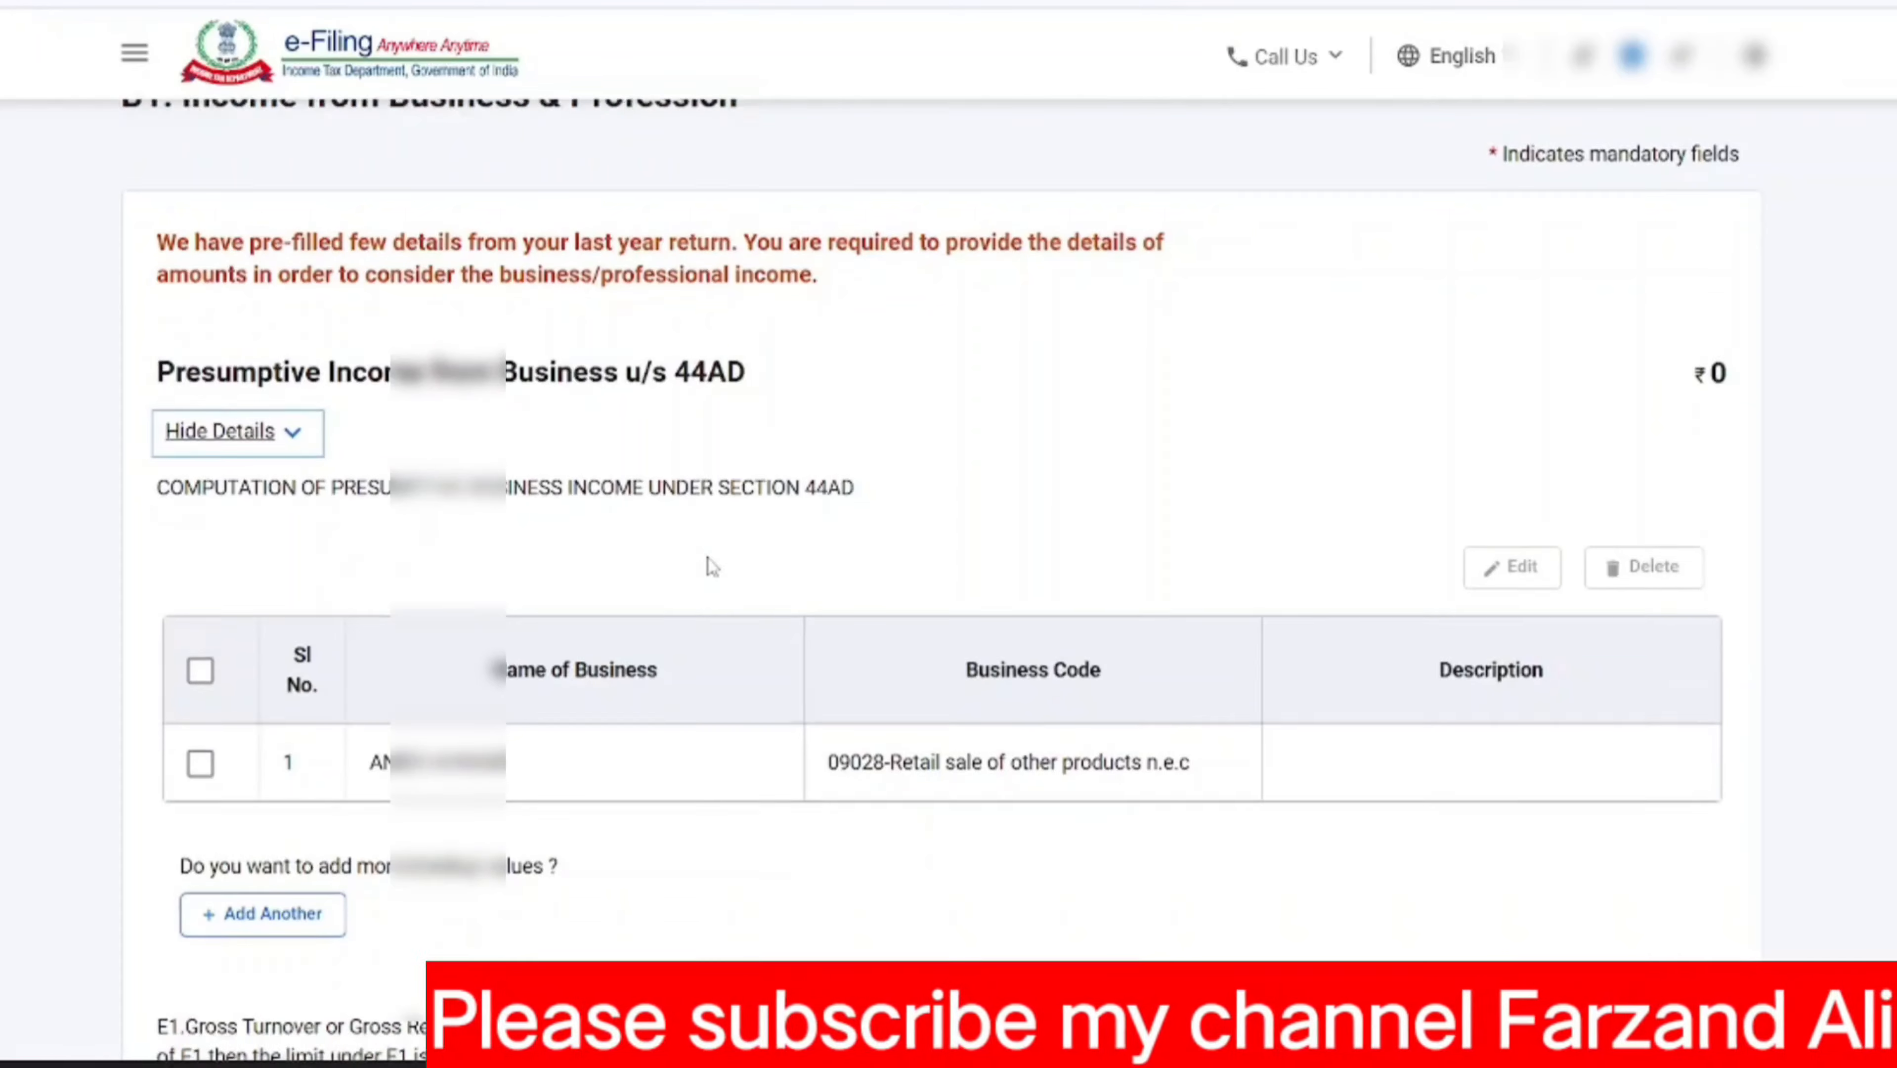